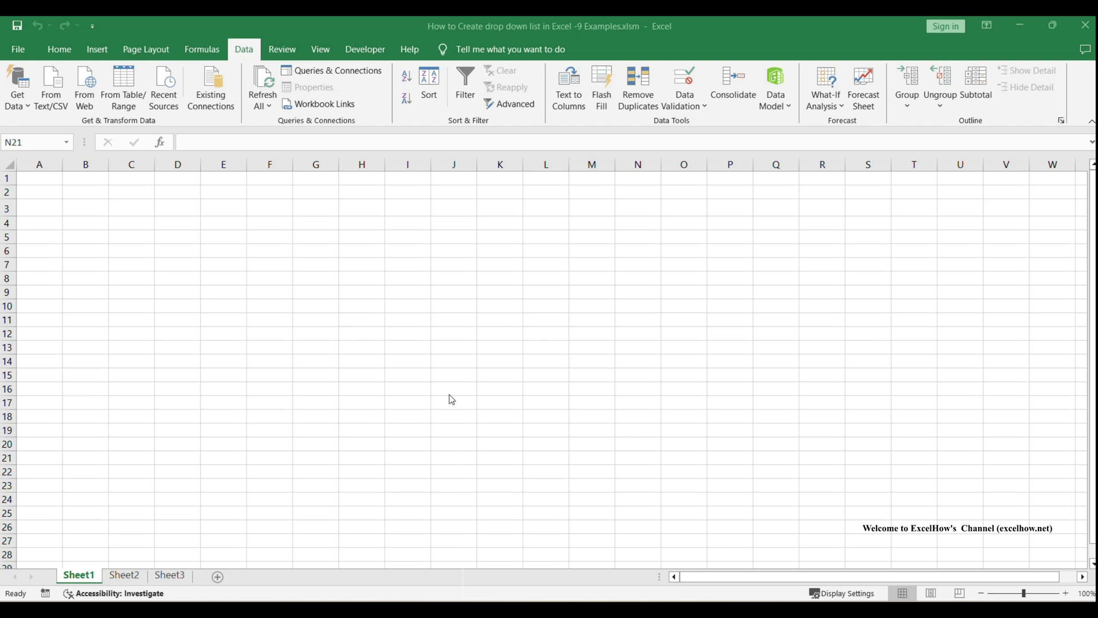
Switch to Sheet2 and look over the Department column and its entries in C2:C5
left_click(127, 578)
left_click(414, 413)
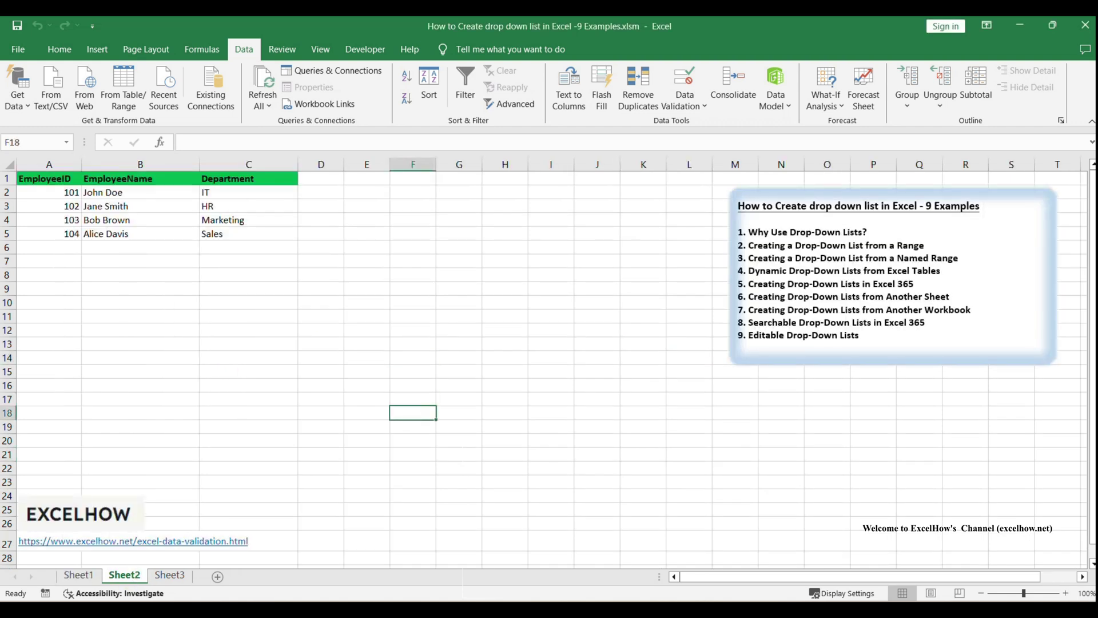
left_click(246, 177)
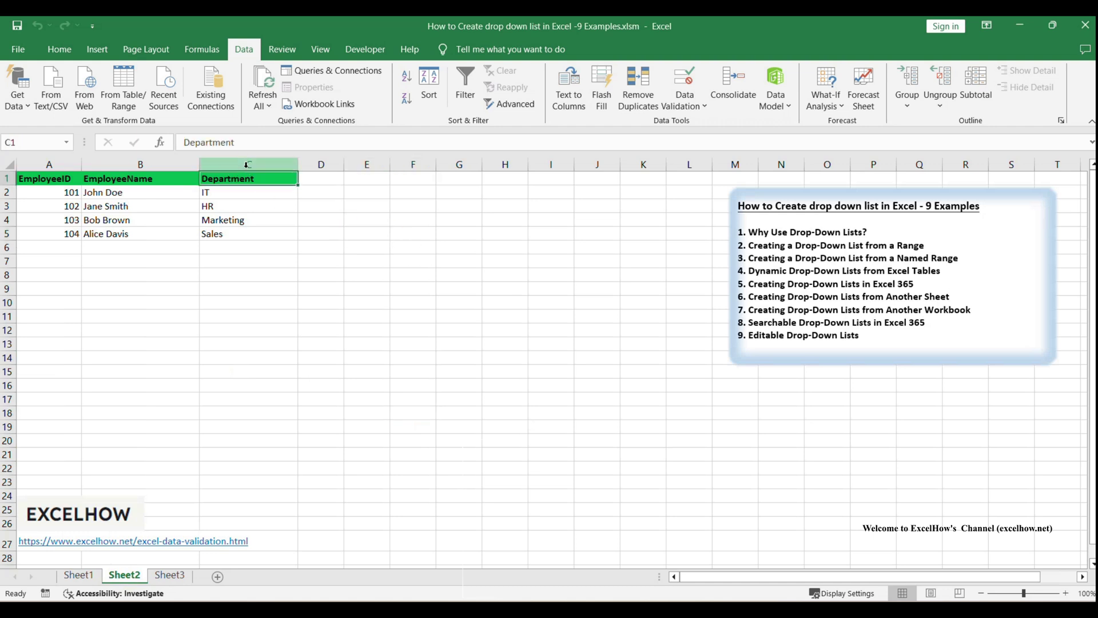
left_click(246, 165)
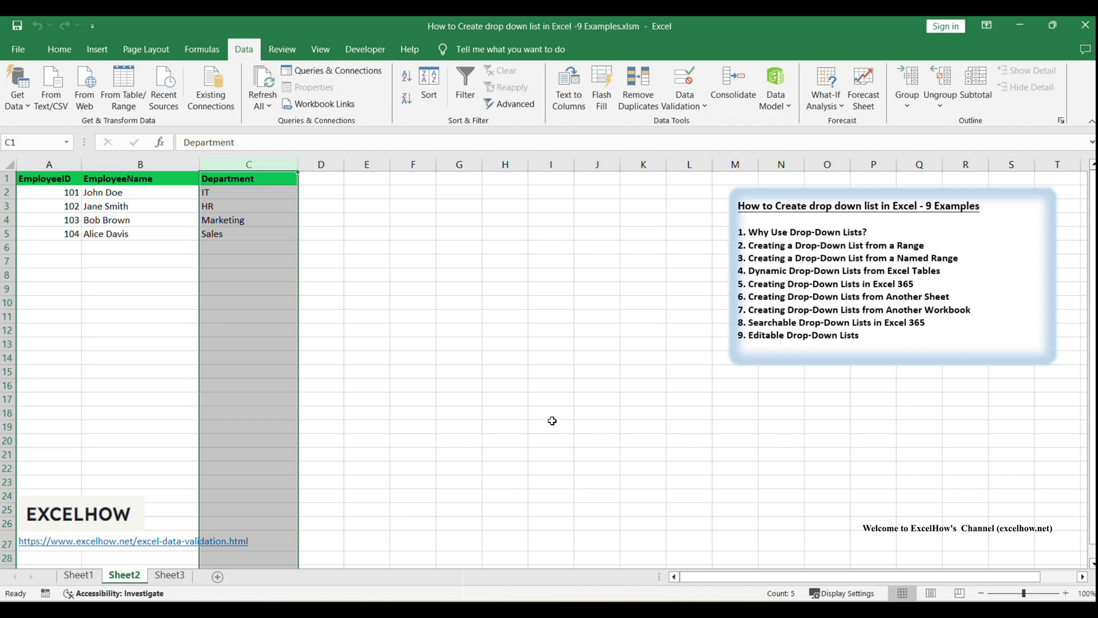
left_click(464, 369)
left_click_drag(233, 192, 245, 233)
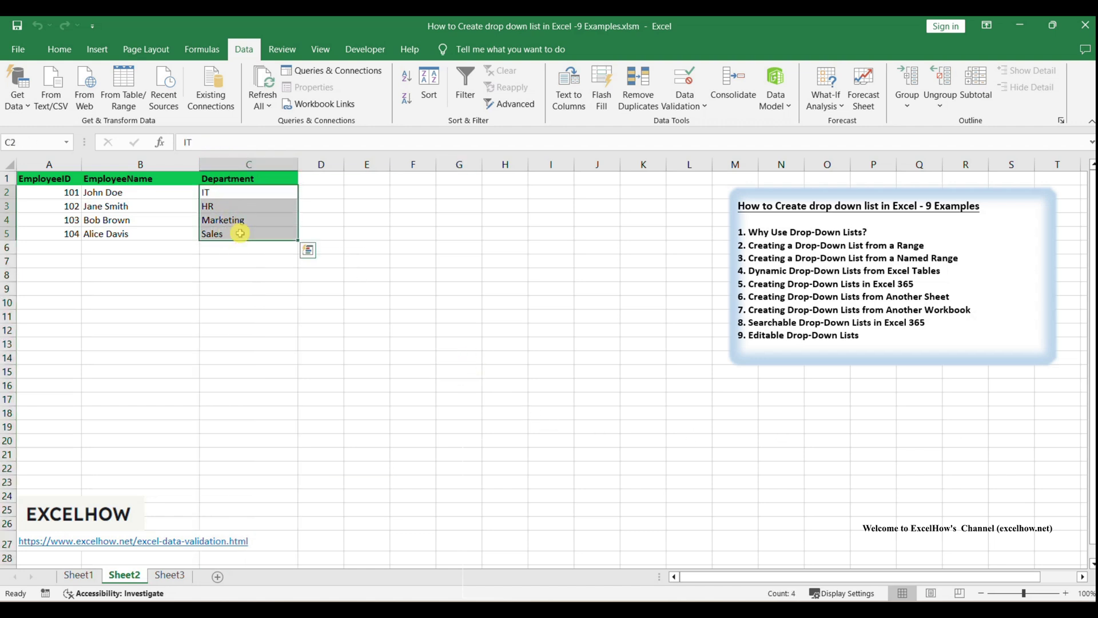
left_click(356, 287)
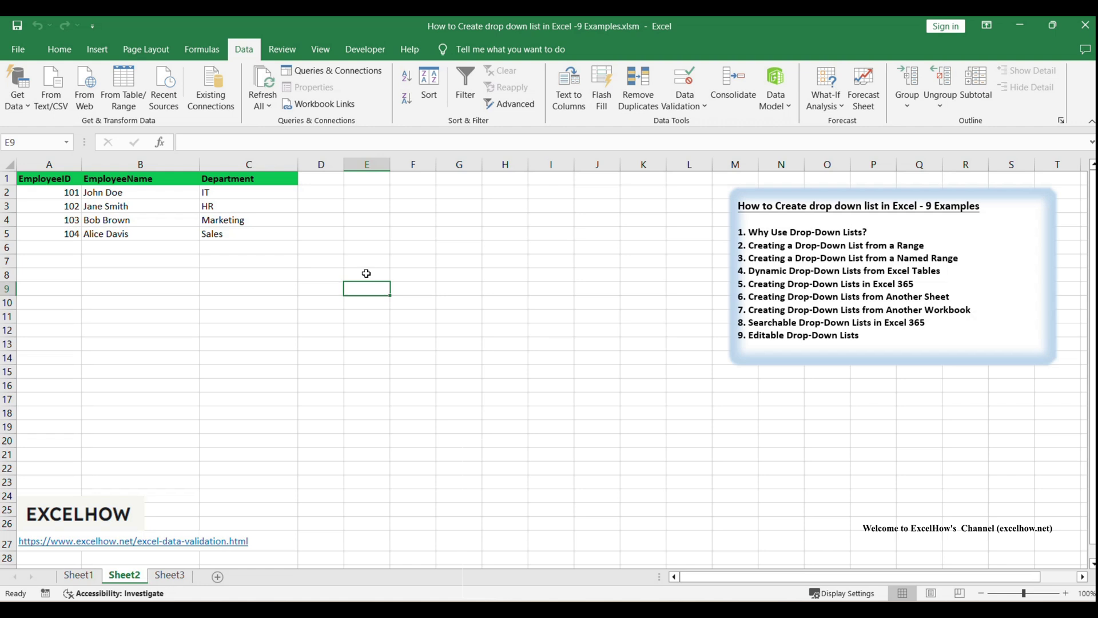
Start a data validation rule for cell F2 and set it to allow a List
left_click(408, 201)
left_click(406, 194)
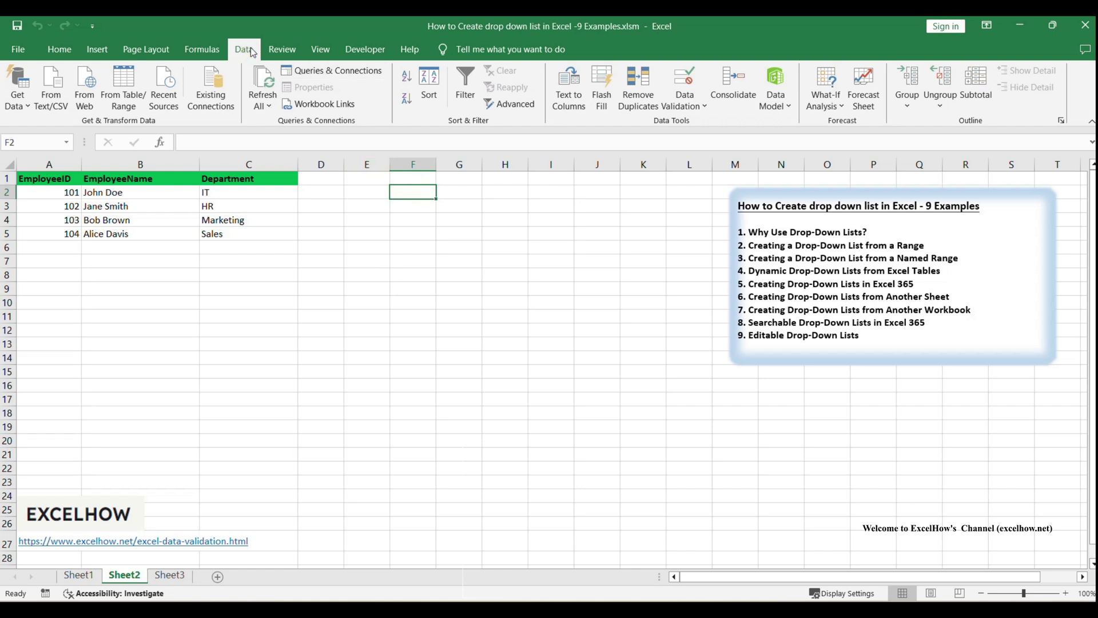
left_click(689, 104)
left_click(715, 123)
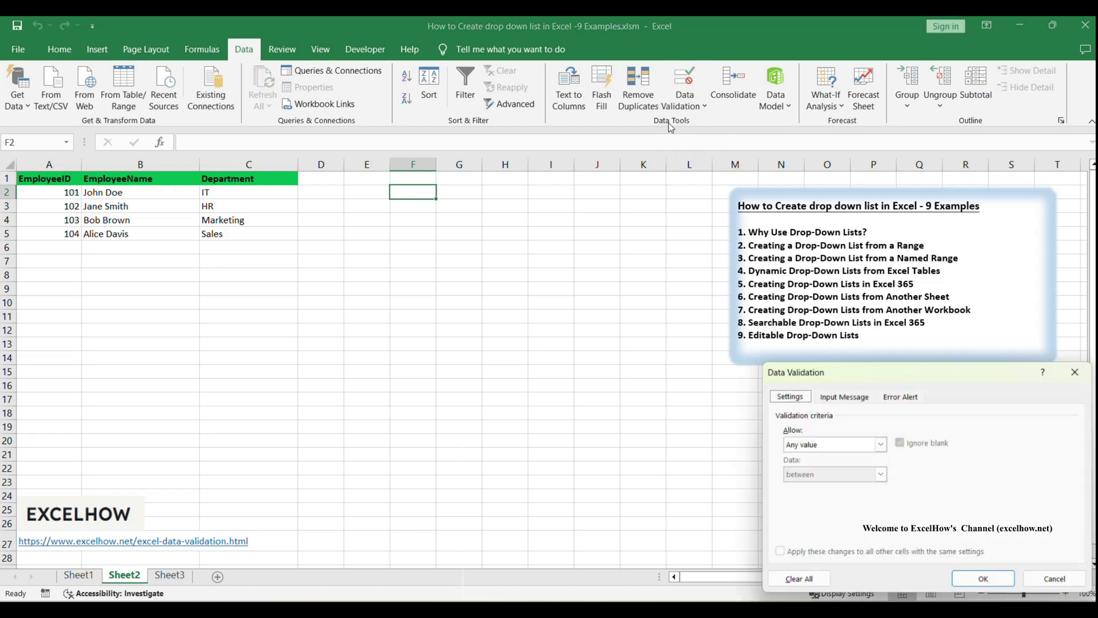
left_click_drag(881, 379, 478, 235)
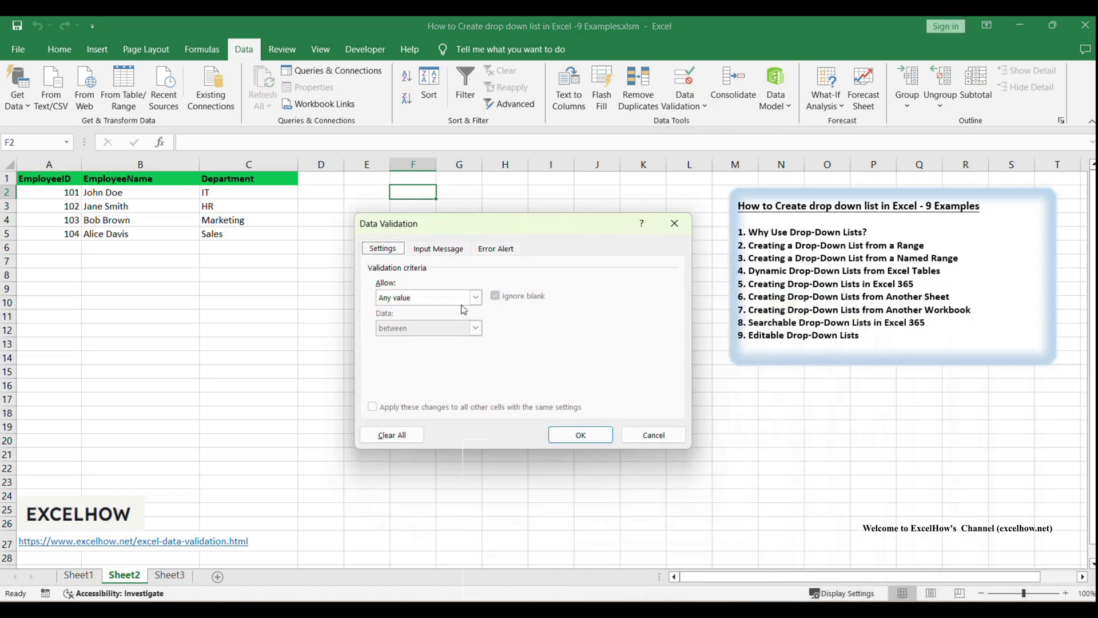
left_click(428, 300)
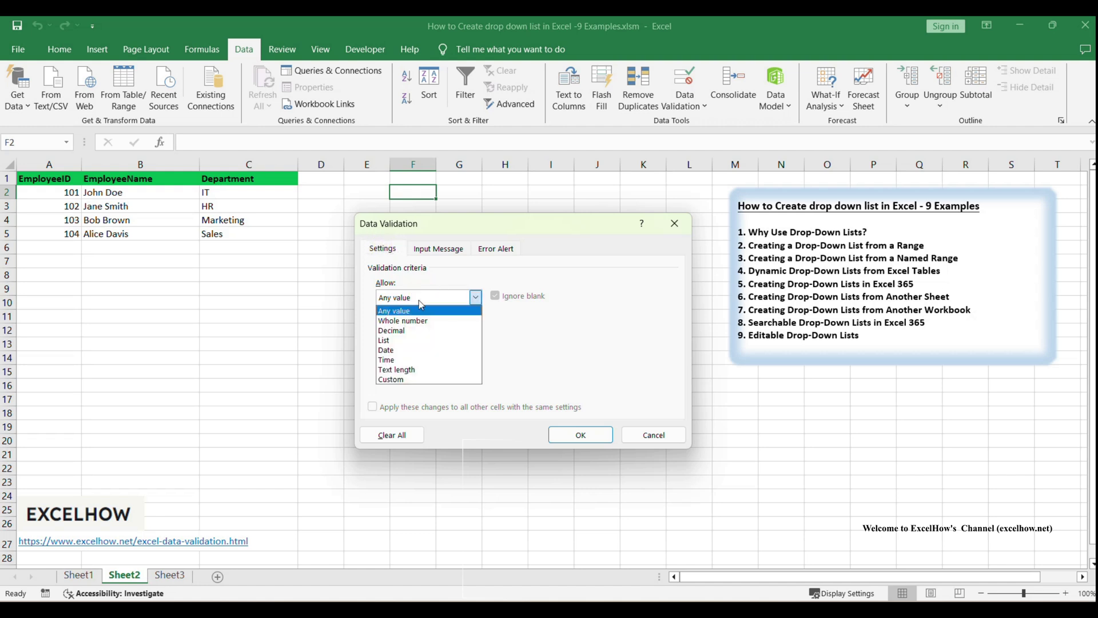
left_click(399, 342)
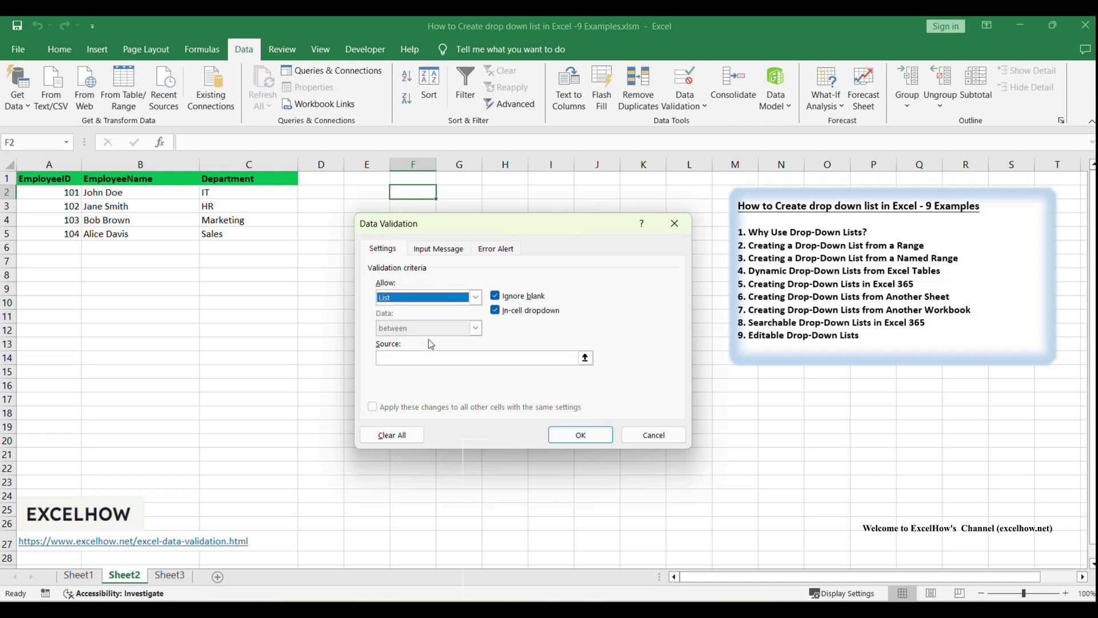
Apply the validation with C2:C5 as the list source, and choose Marketing from the drop-down in F2
left_click(588, 358)
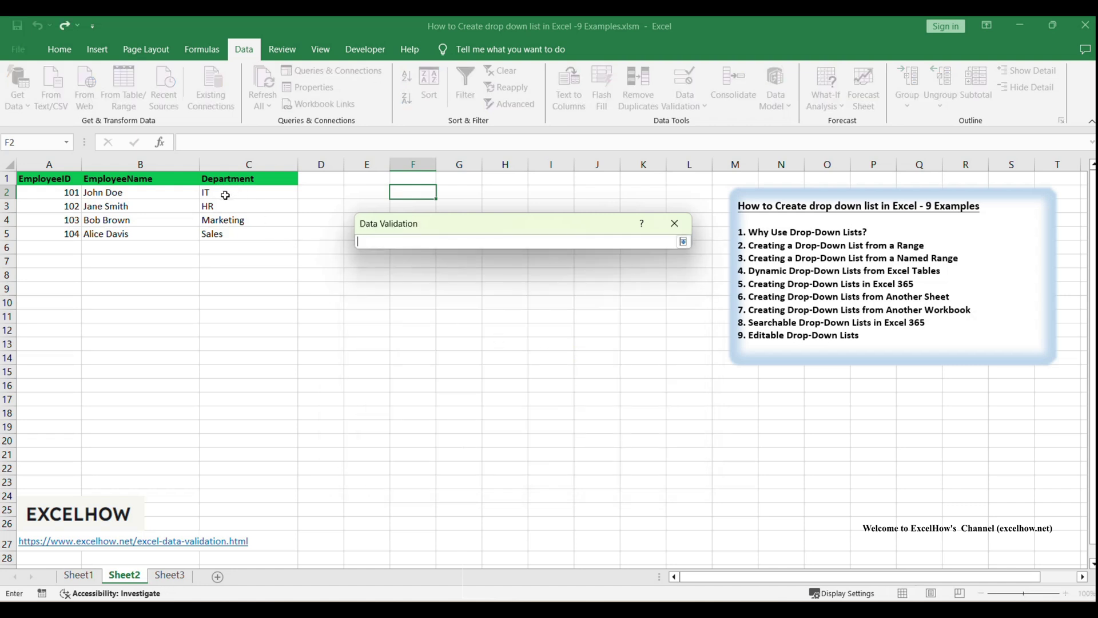
left_click_drag(226, 195, 225, 230)
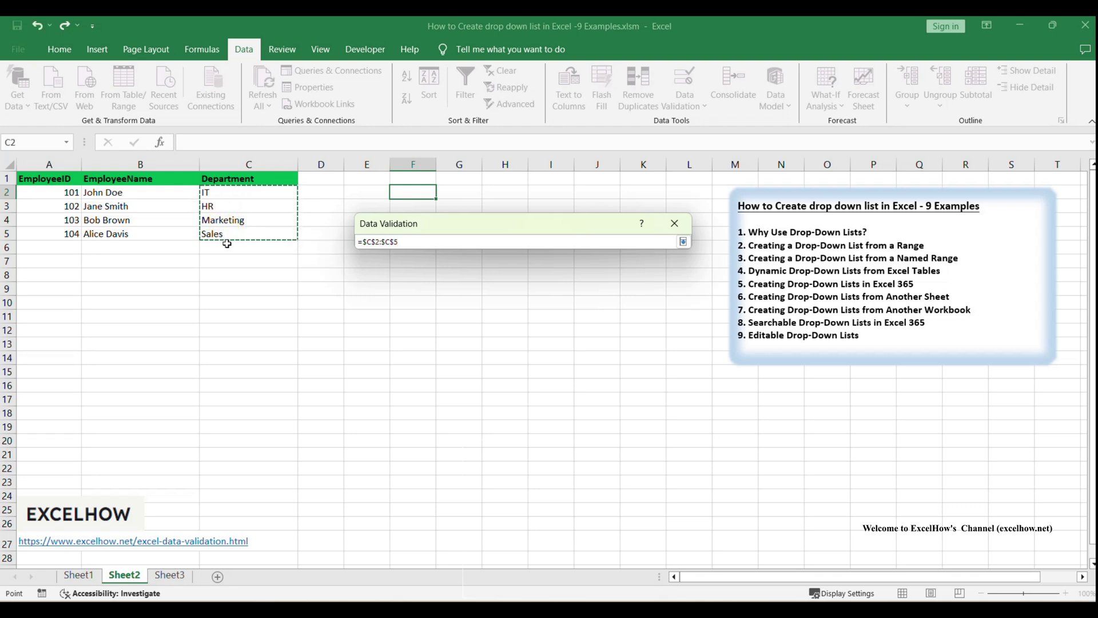
left_click(683, 242)
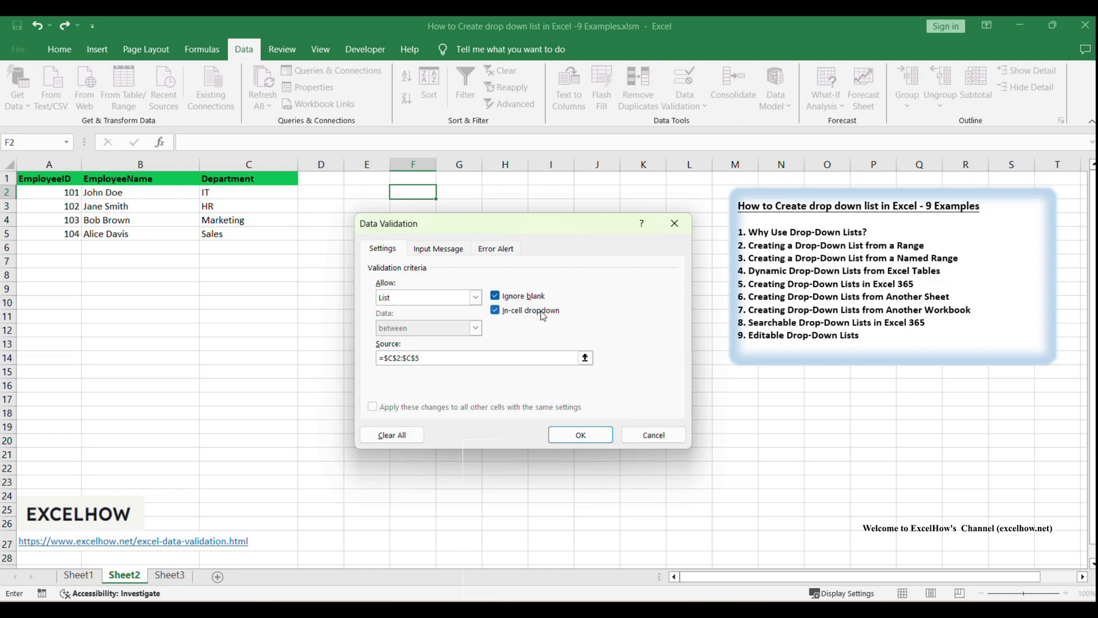
left_click(578, 435)
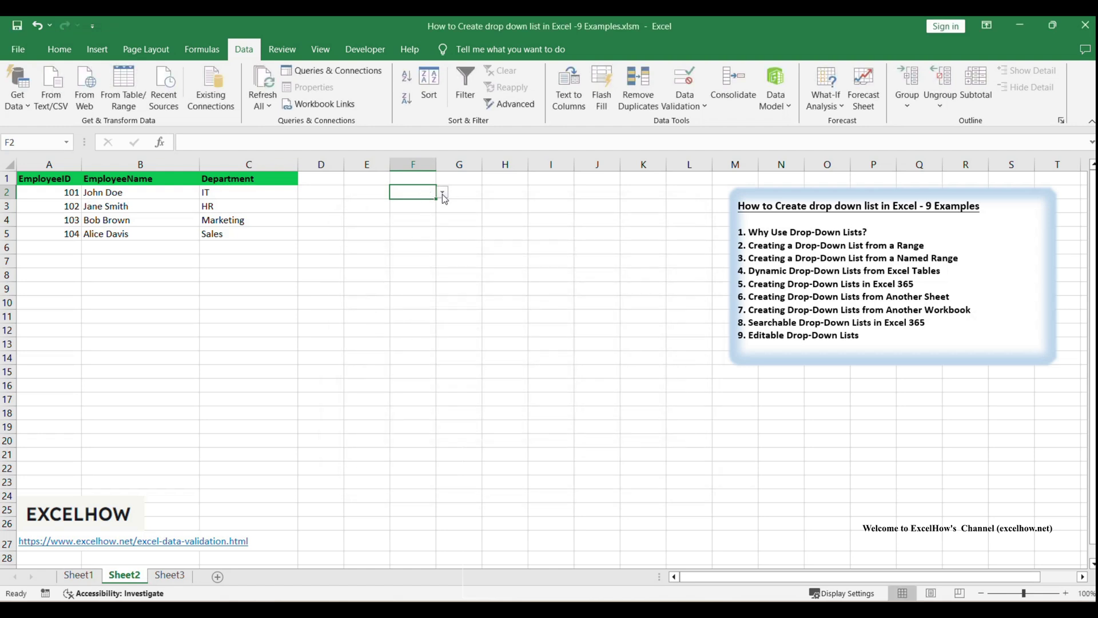
left_click(443, 194)
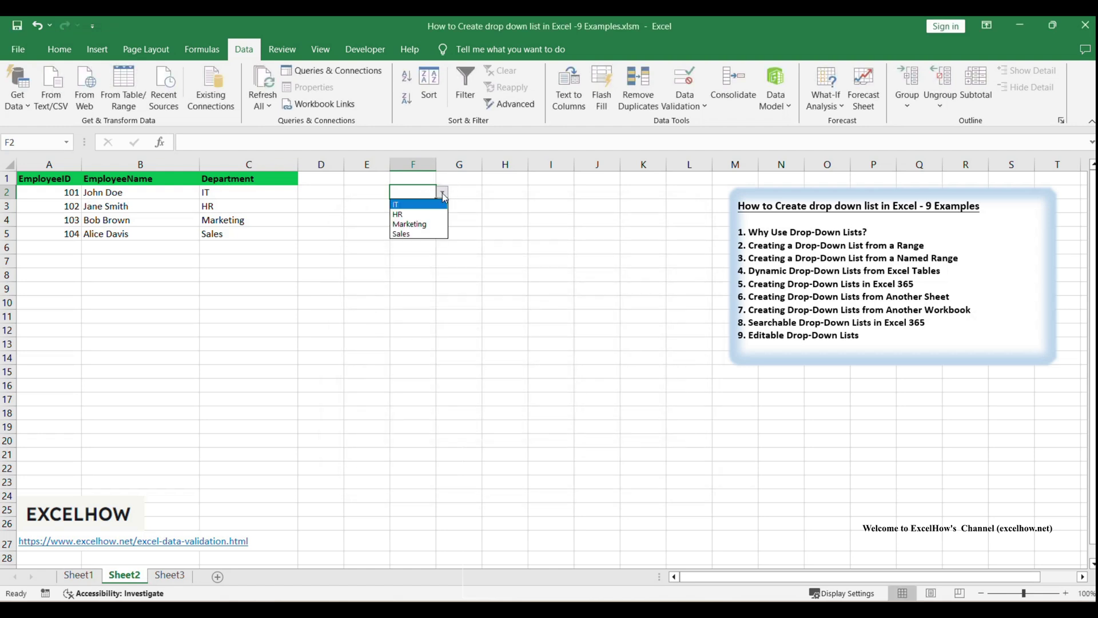
left_click(408, 224)
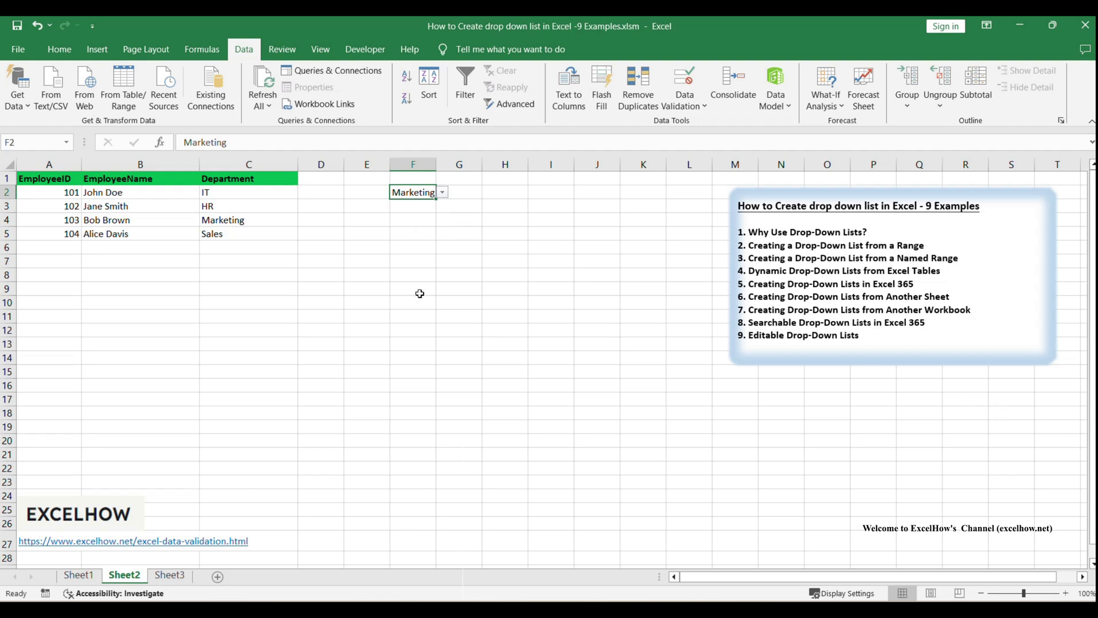
Change the first department entry in cell C2 to IT12
left_click(228, 195)
key("ctrl+Down")
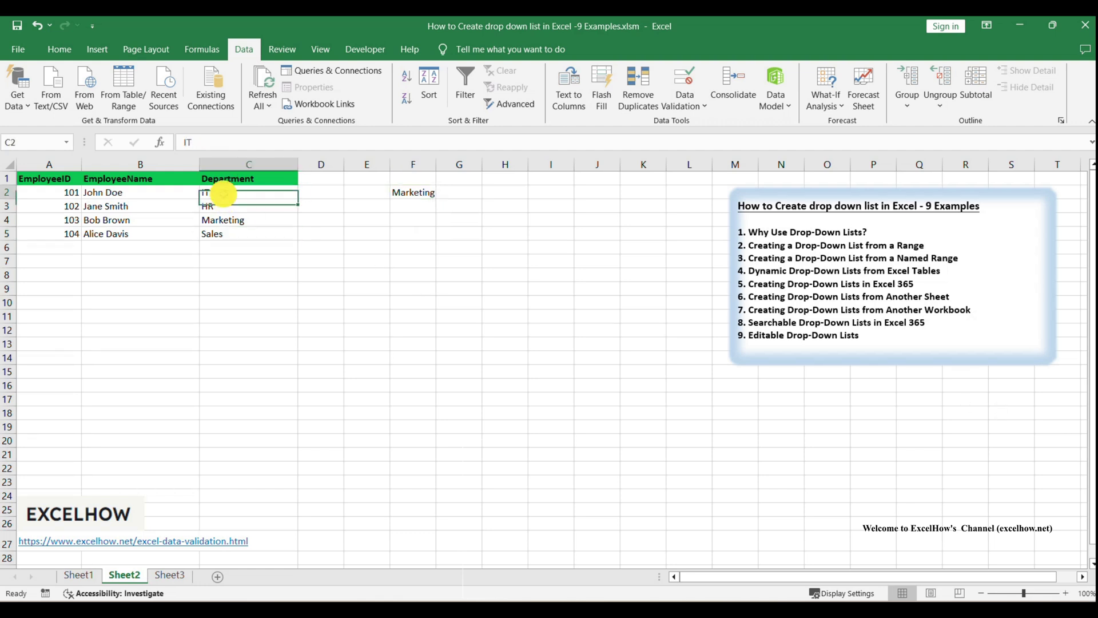
double_click(224, 194)
type("12")
left_click(249, 254)
Check the options offered by the drop-down in F2 and close it without choosing another one
left_click(417, 192)
left_click(442, 193)
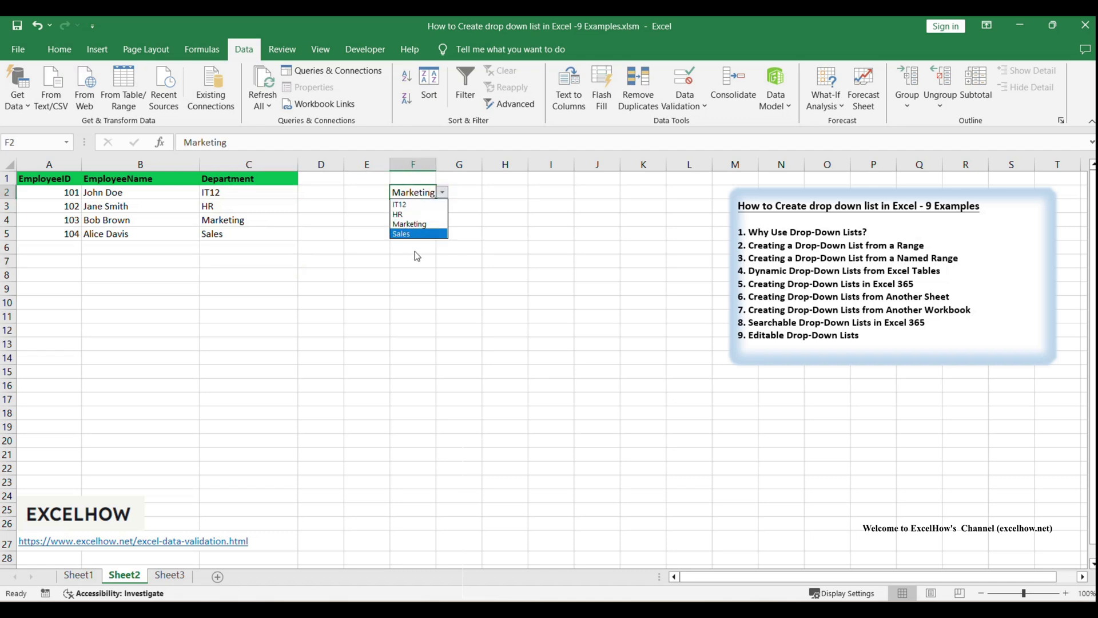
key("Escape")
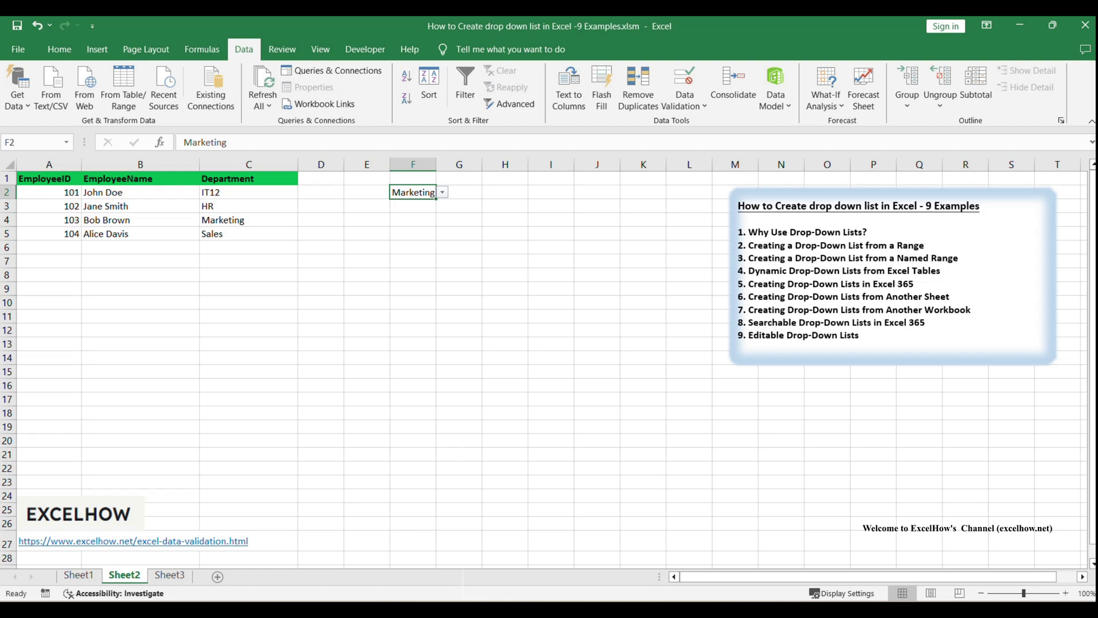
left_click_drag(507, 384, 457, 384)
left_click(405, 194)
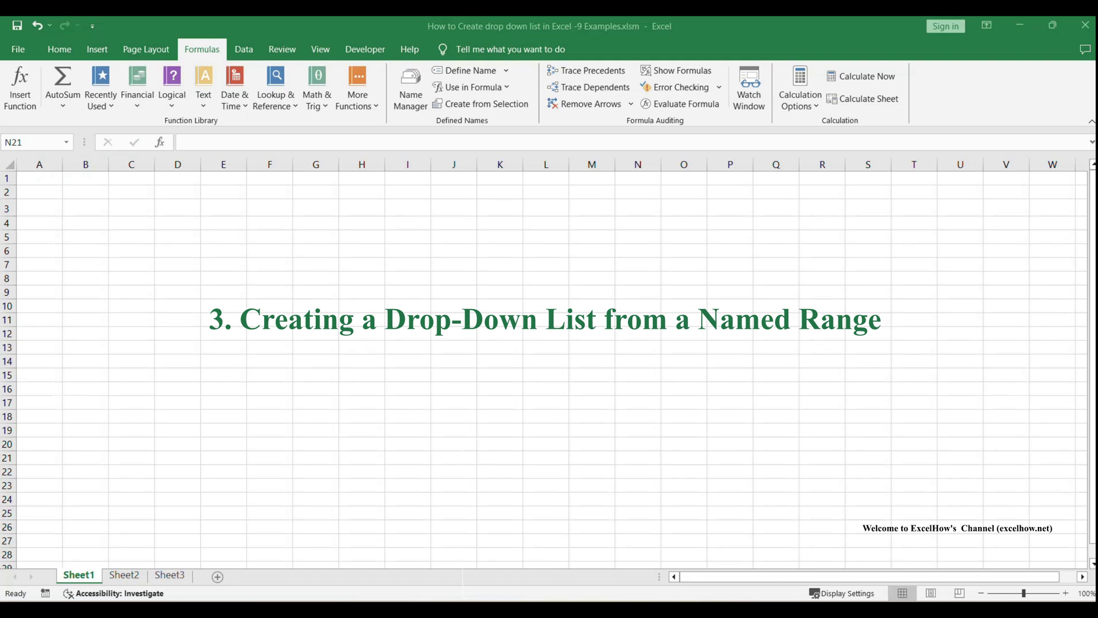
Switch to Sheet2 and look over the product table's Category column, C1:C5
left_click(135, 578)
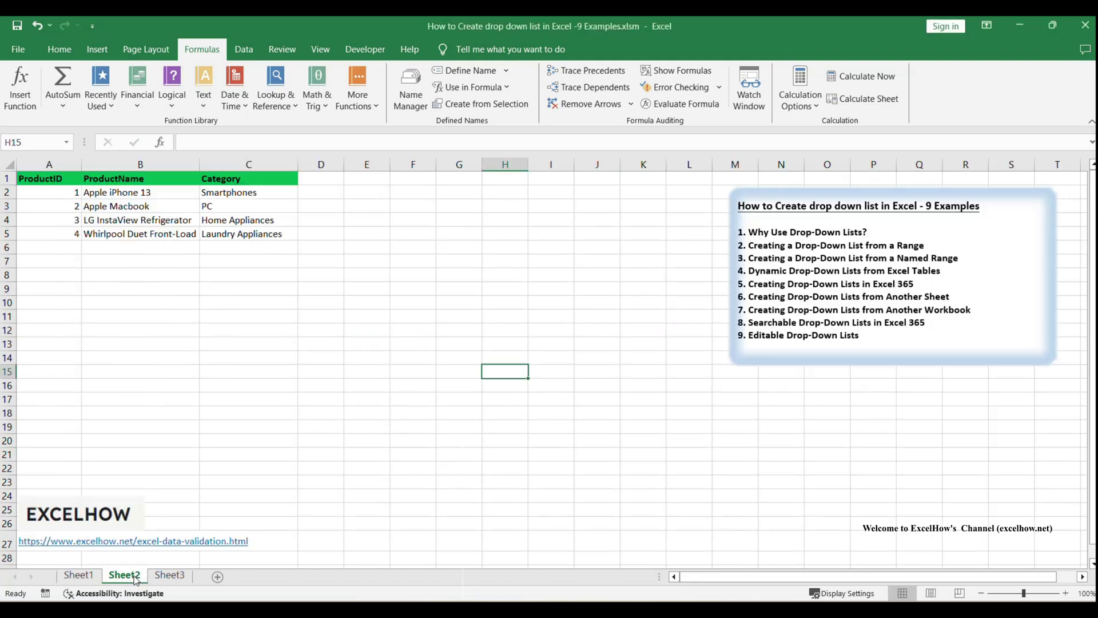
left_click(336, 413)
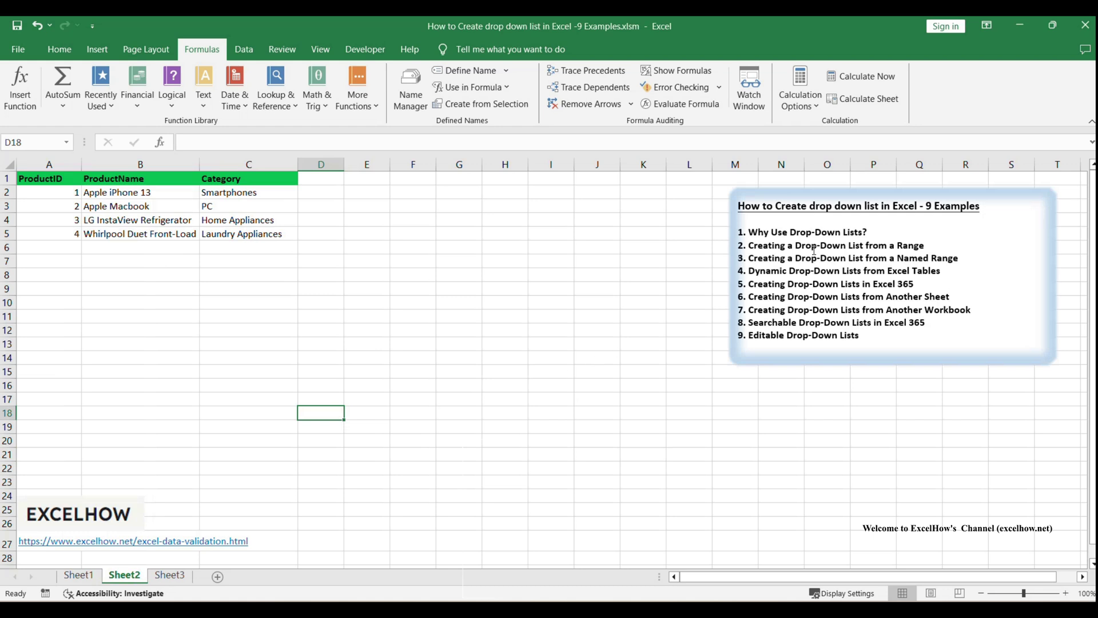
left_click_drag(813, 258, 958, 259)
key("Escape")
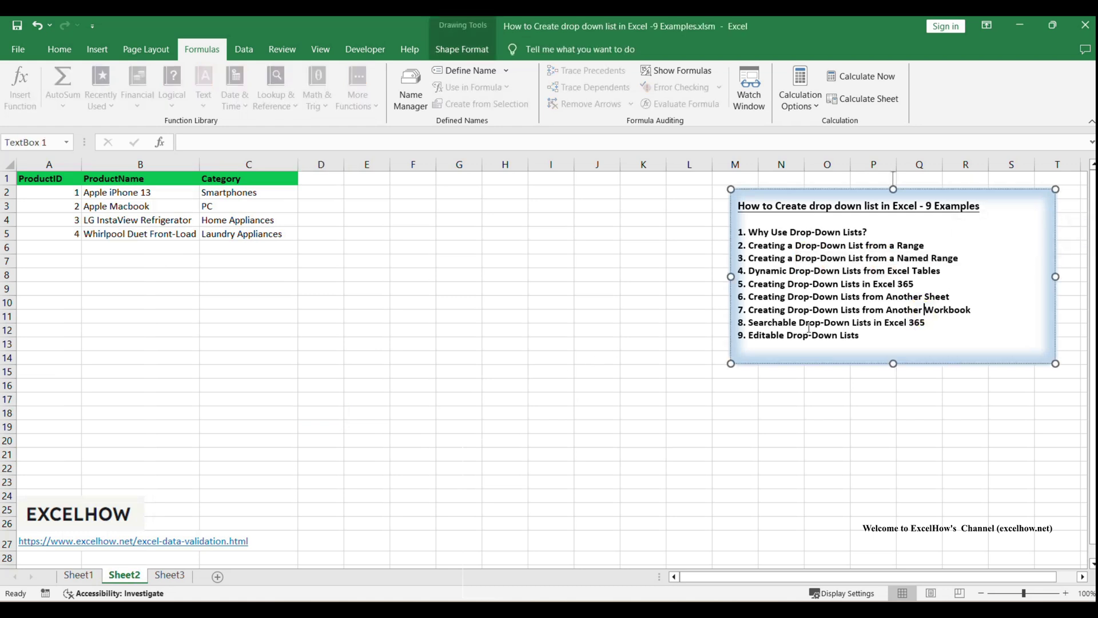
left_click(360, 327)
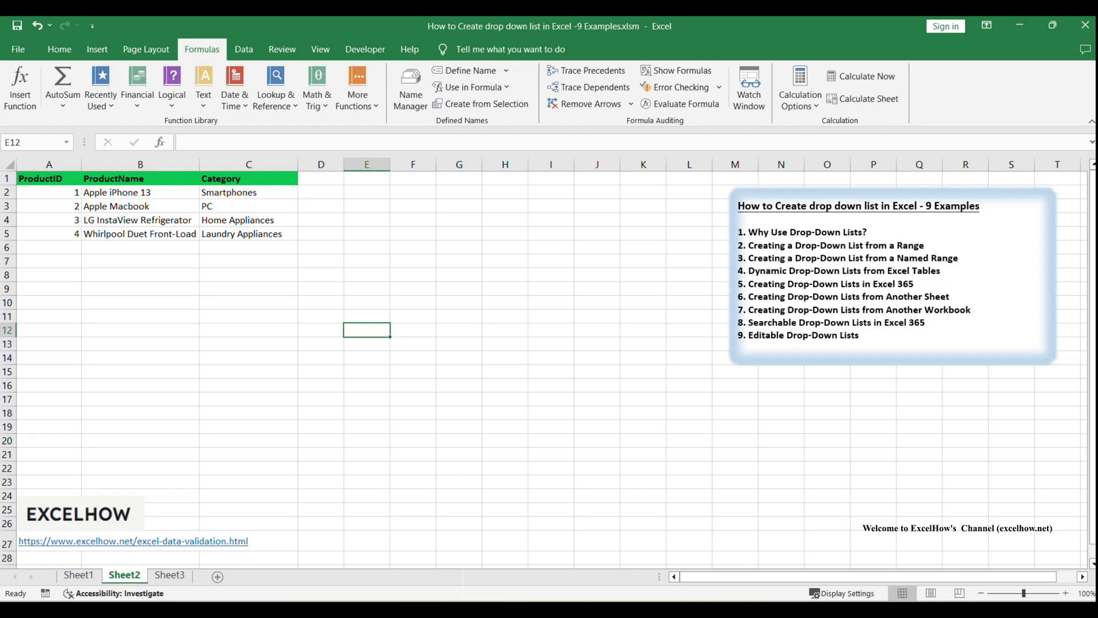
left_click_drag(237, 178, 252, 233)
left_click(357, 304)
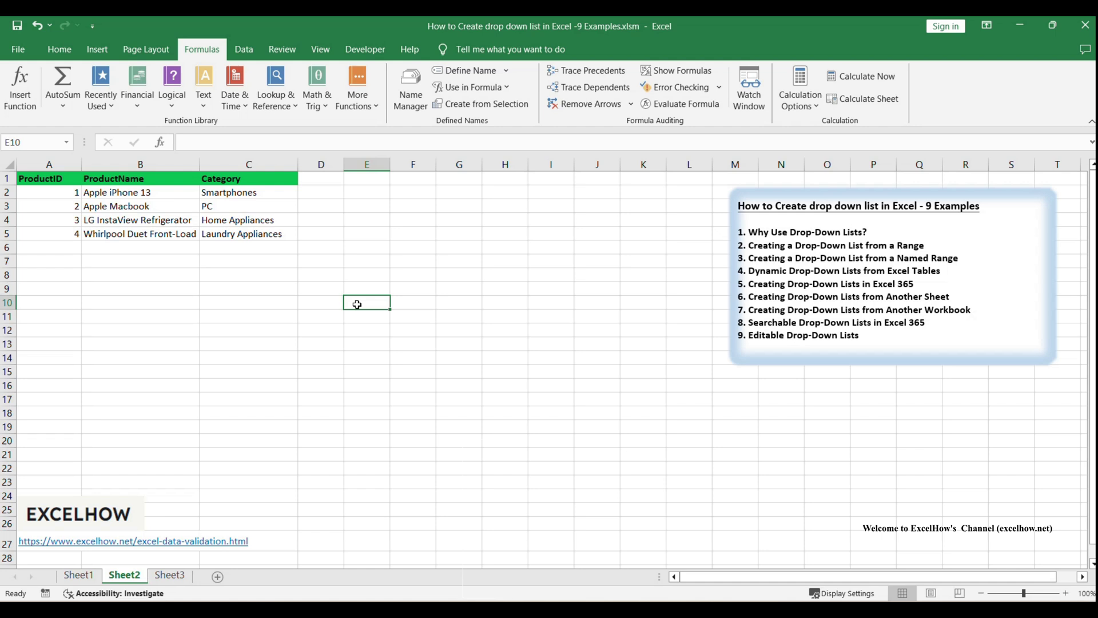
Define the name UniqueProductCategories for the category cells C2:C5 with Workbook scope
left_click_drag(236, 198, 240, 238)
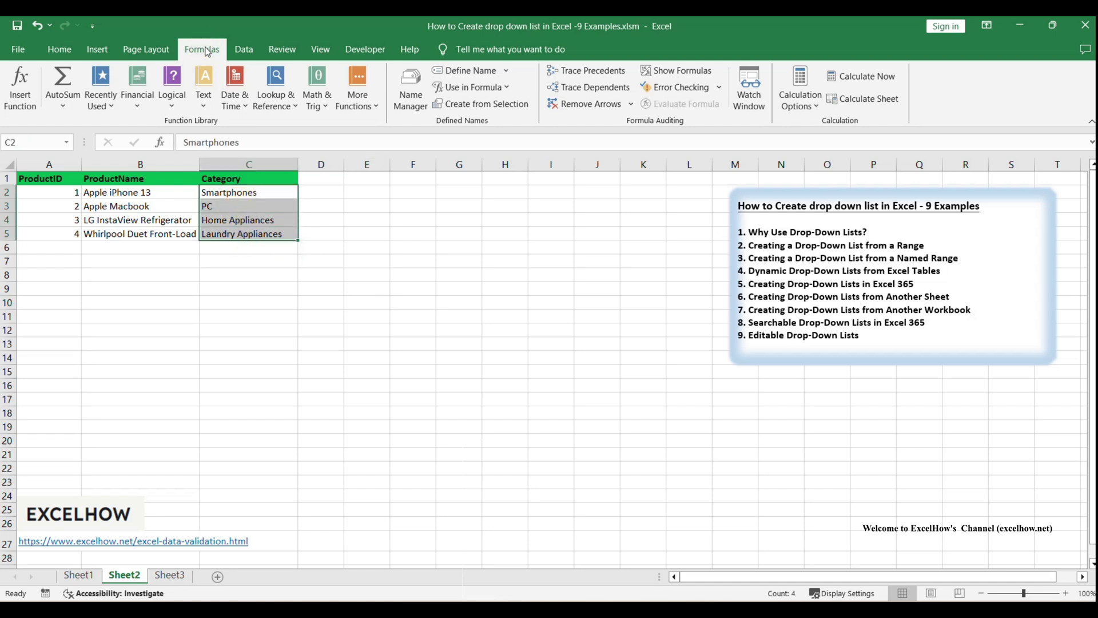
left_click(481, 68)
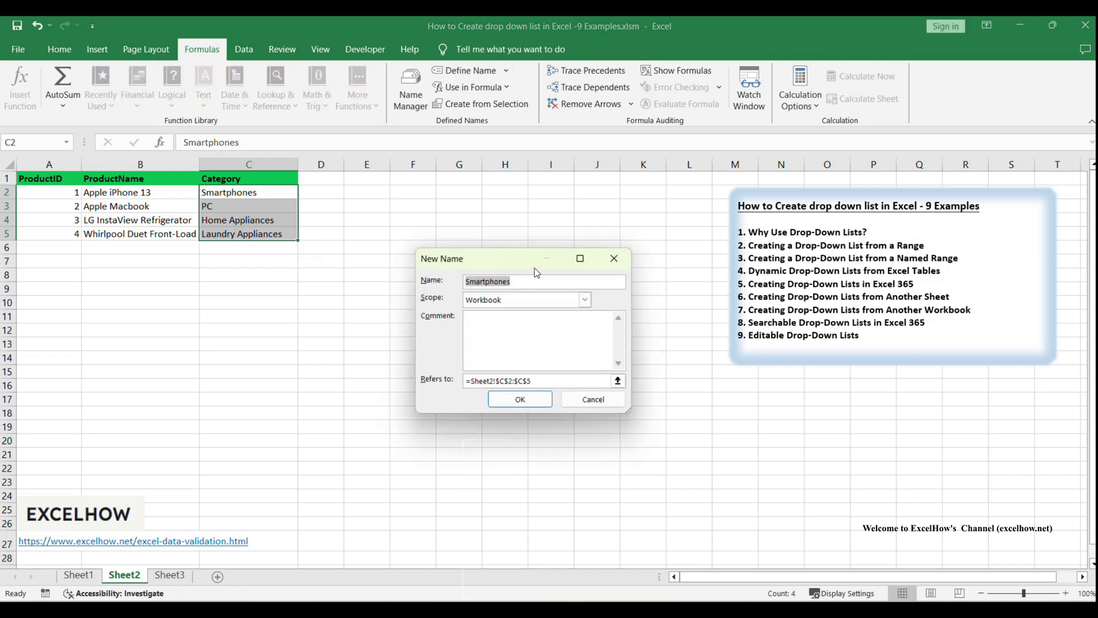
left_click(526, 282)
double_click(526, 281)
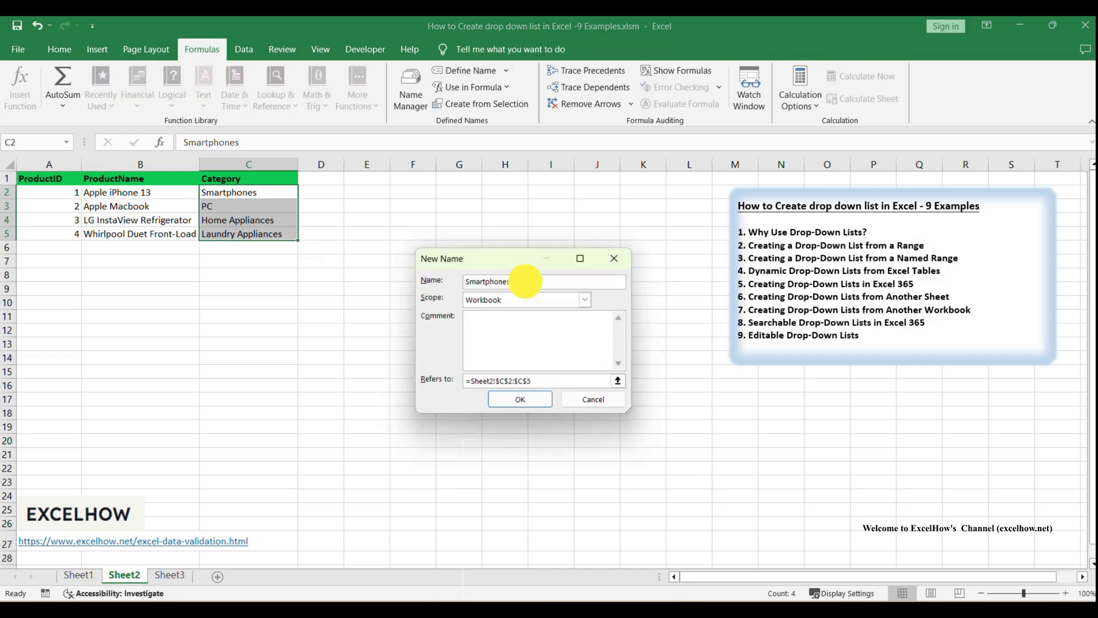
type("UniqueProductCategories")
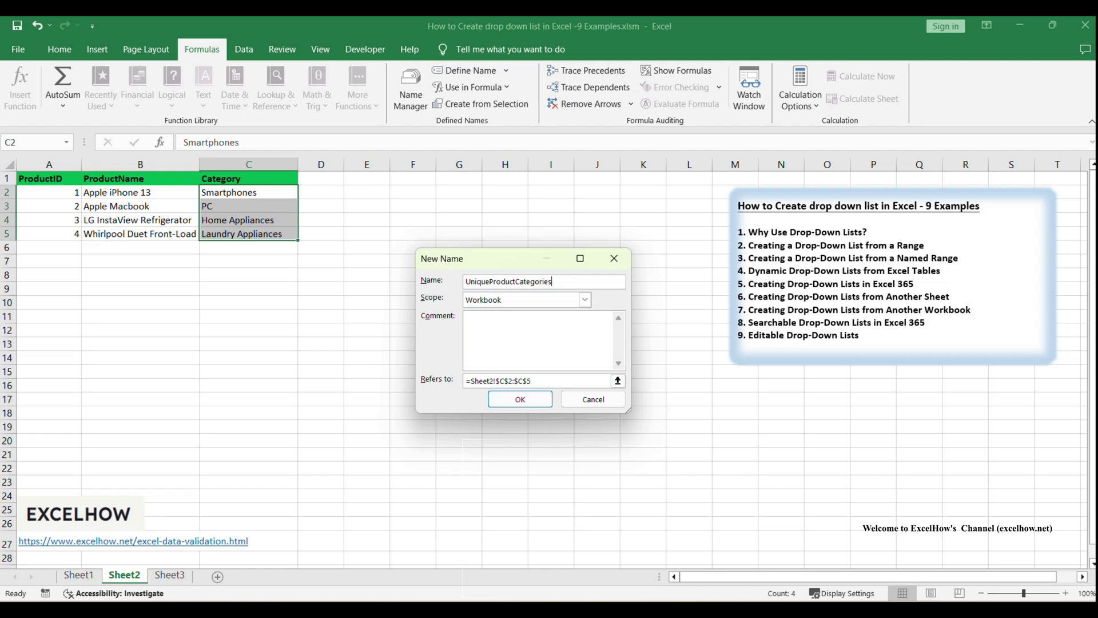
left_click(520, 399)
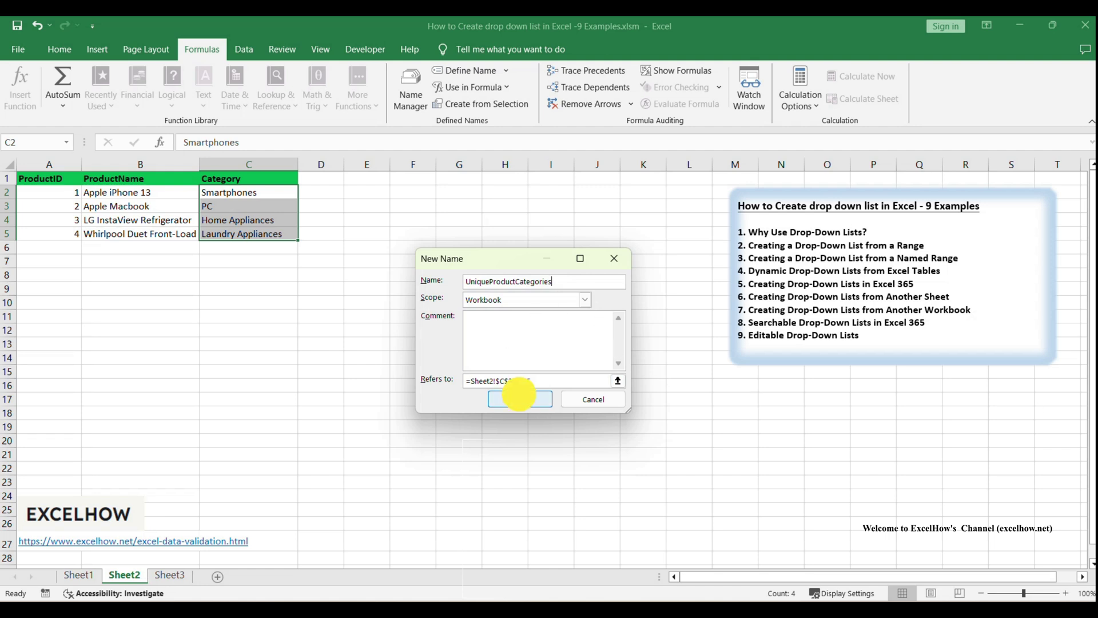
Apply List data validation to the category cells C2:C5 with the source =UniqueProductCategories
left_click(246, 49)
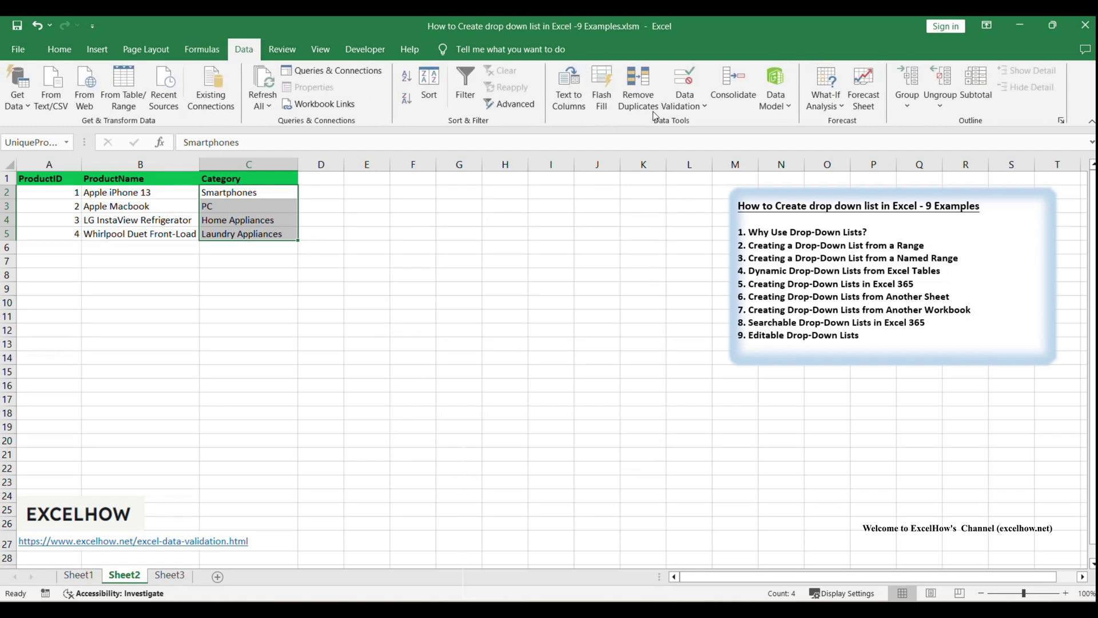
left_click(687, 102)
left_click(704, 124)
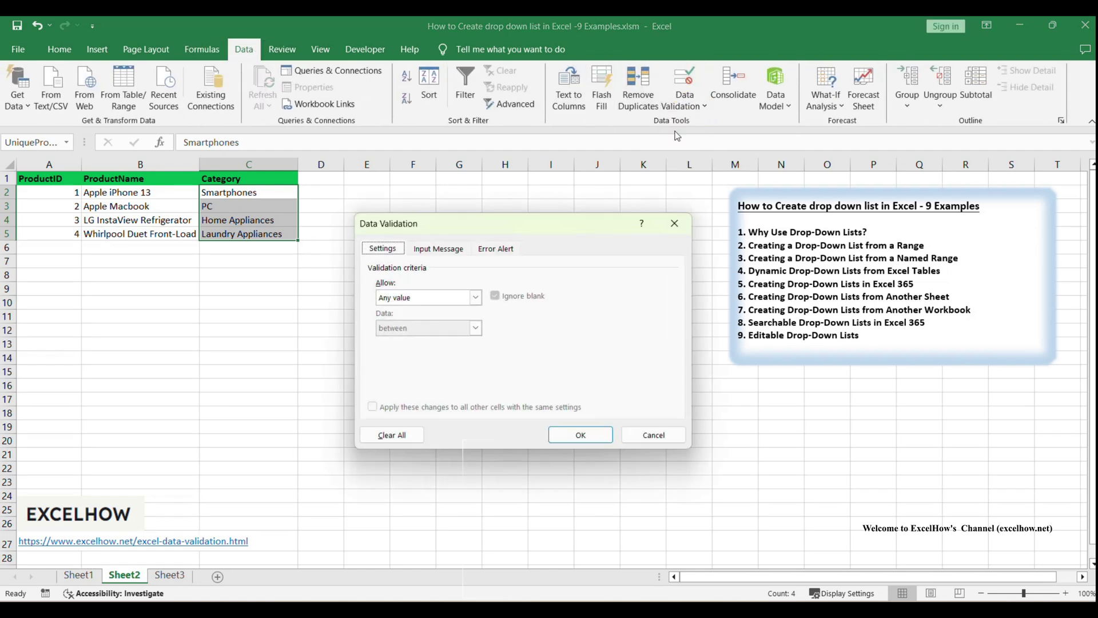
left_click_drag(469, 226, 465, 195)
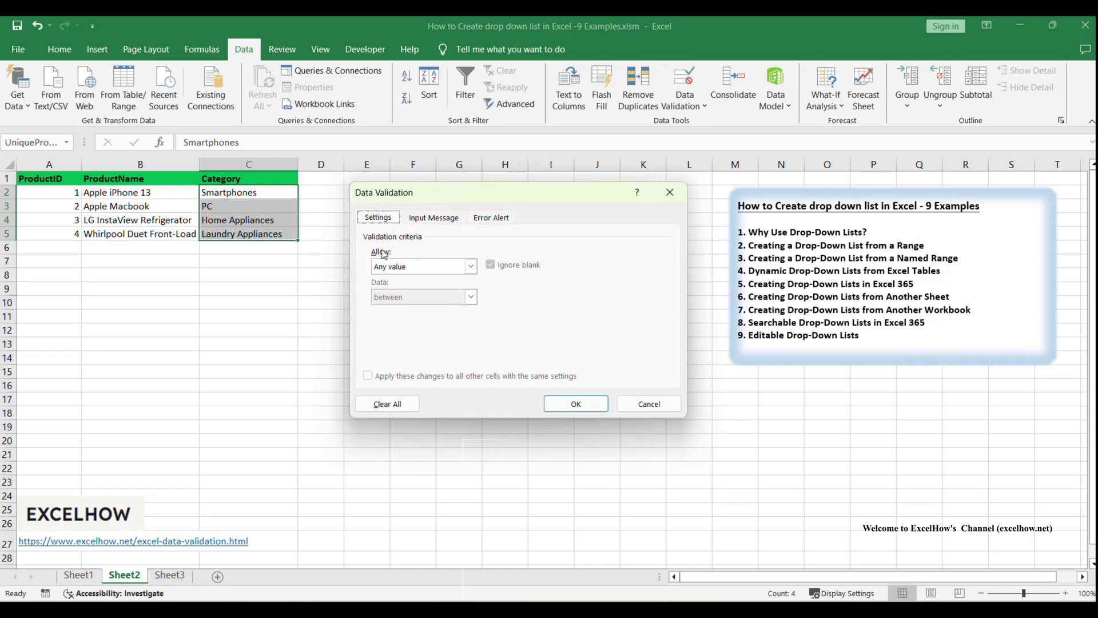
left_click(397, 272)
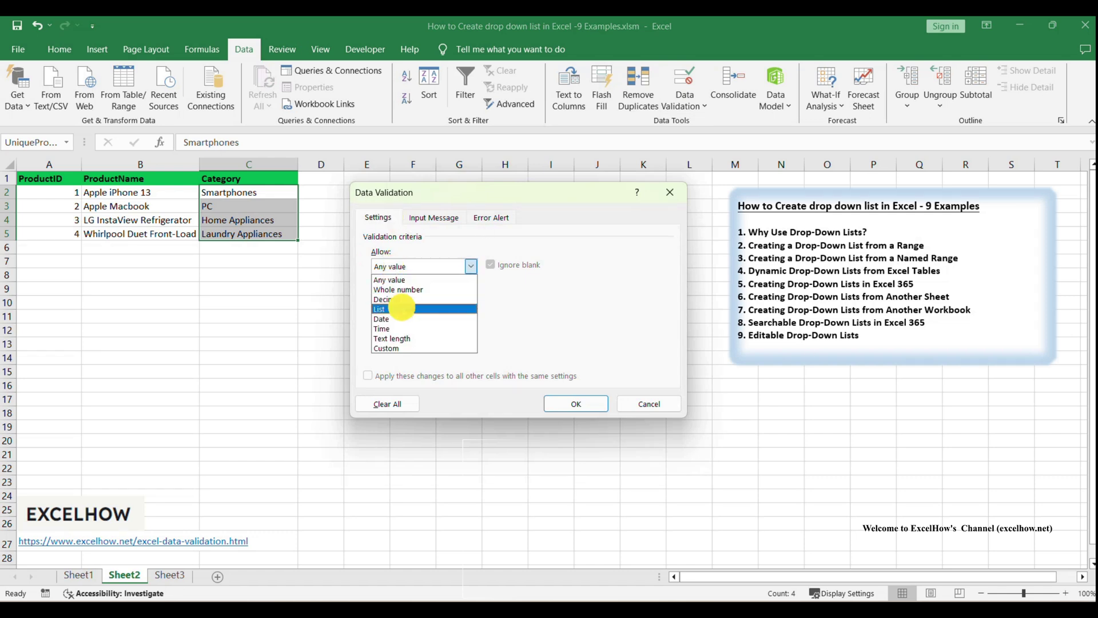
left_click(394, 307)
left_click(391, 324)
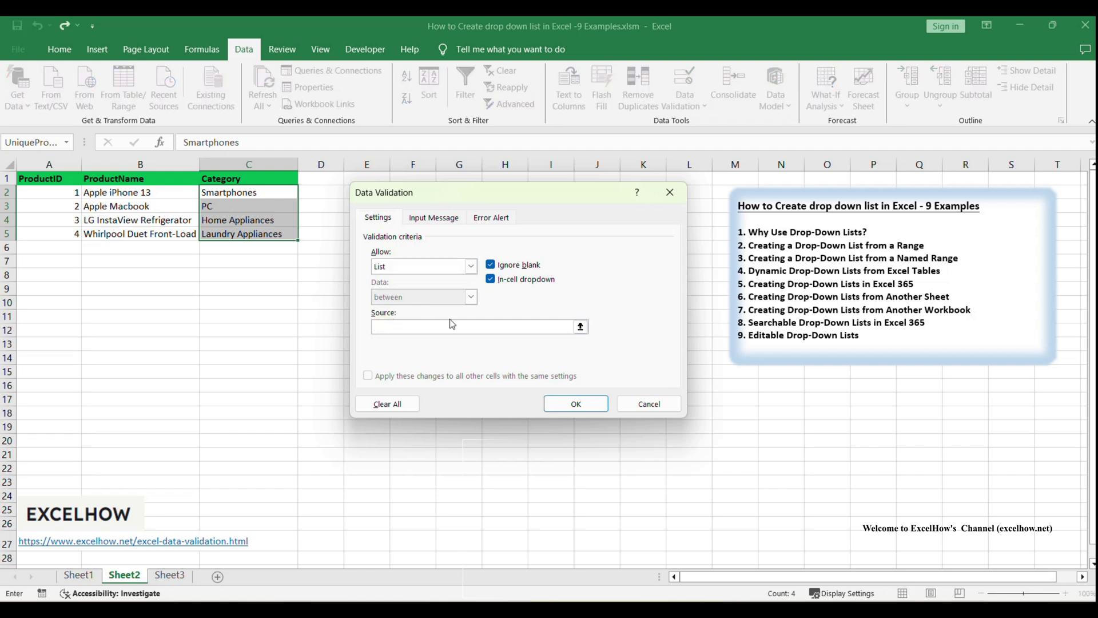
type("=")
type("UniqueProductCategories")
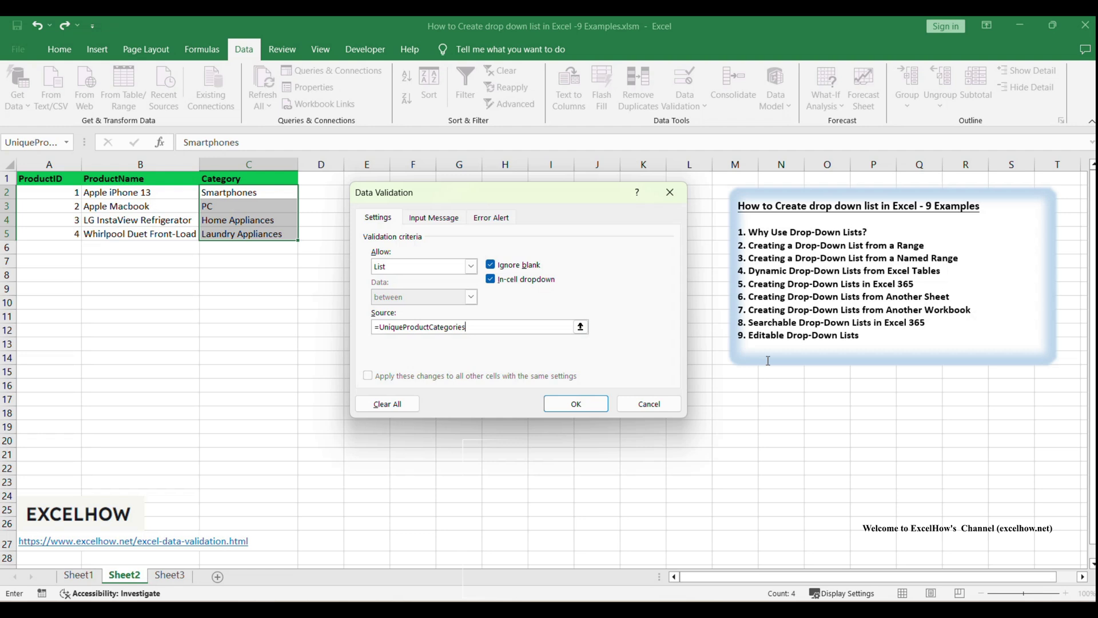
left_click(570, 403)
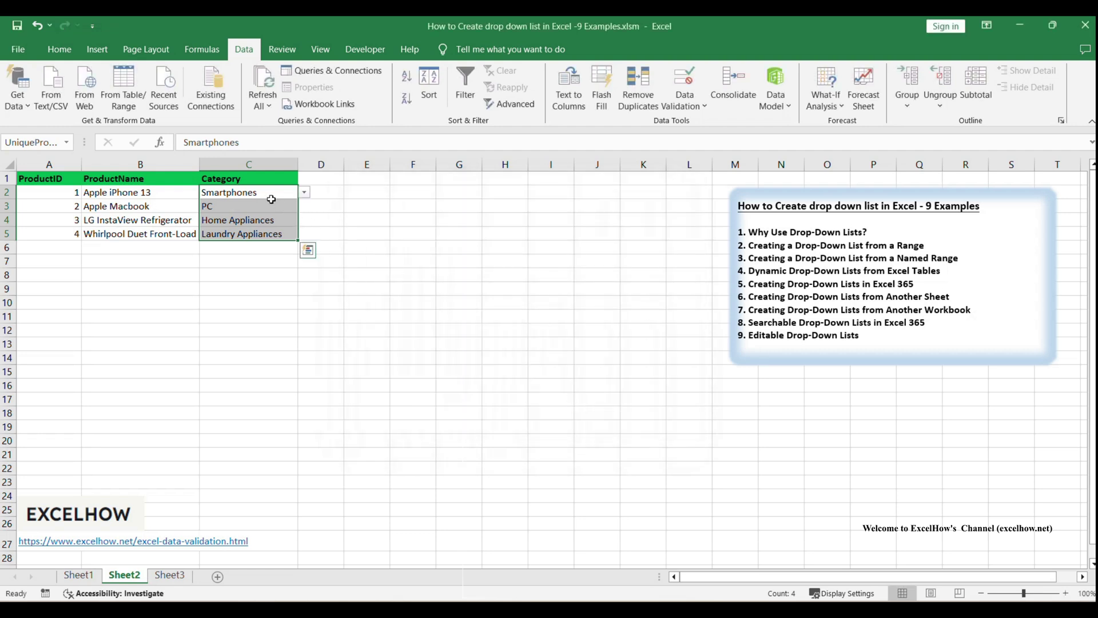
Try the category drop-down in C2 with several options, including Laundry Appliances and PC, and finish on Home Appliances
left_click(305, 193)
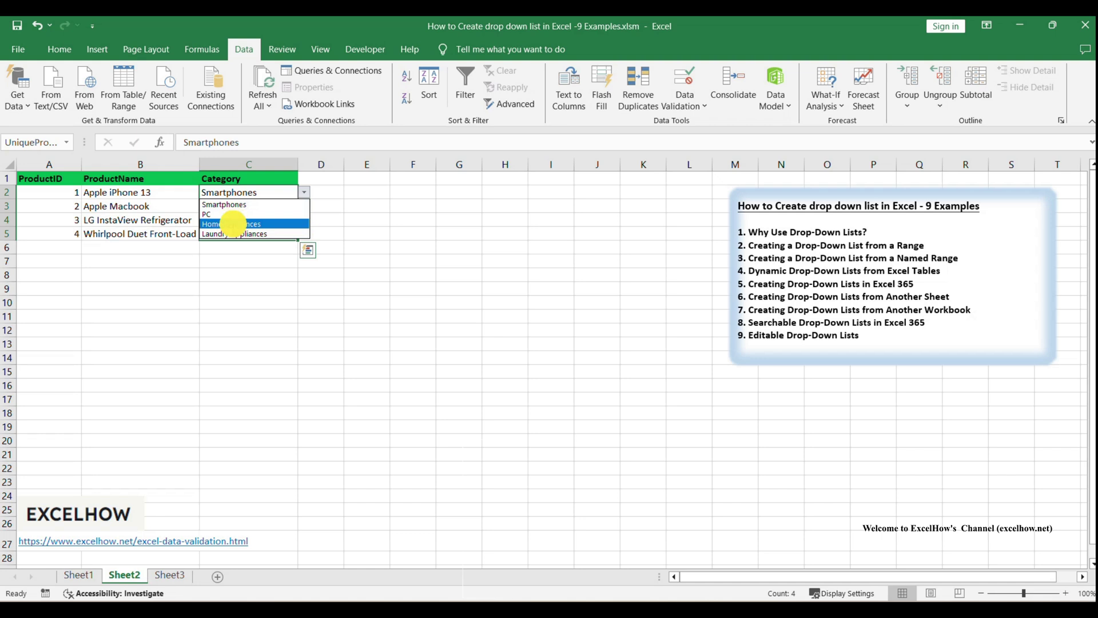
left_click(232, 224)
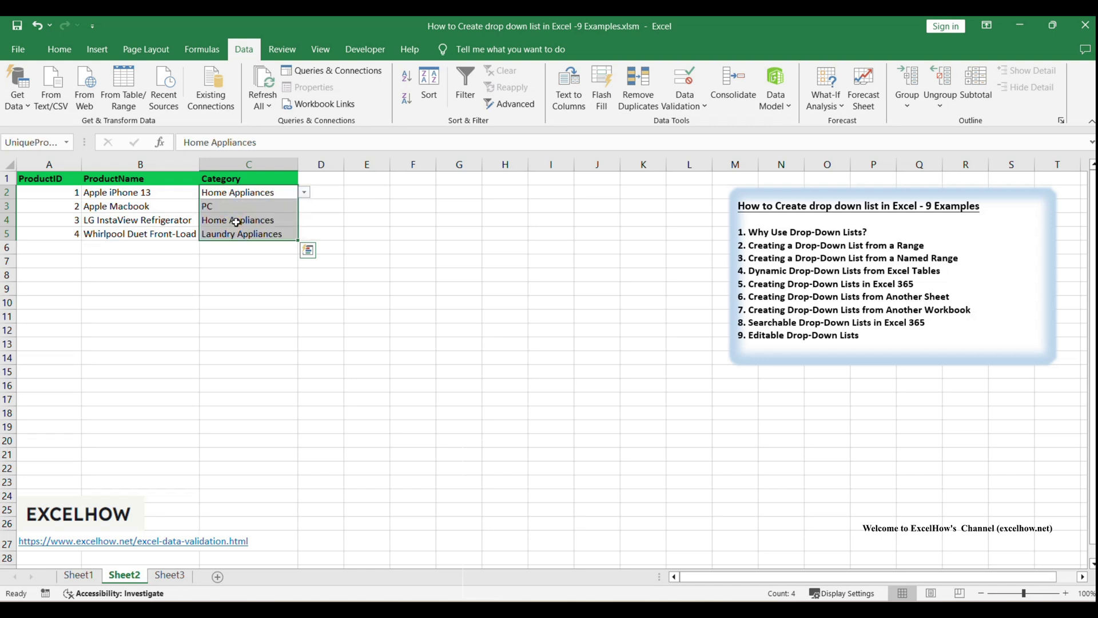
left_click(304, 193)
left_click(255, 221)
left_click(305, 193)
left_click(273, 205)
left_click(305, 192)
left_click(266, 235)
left_click(305, 193)
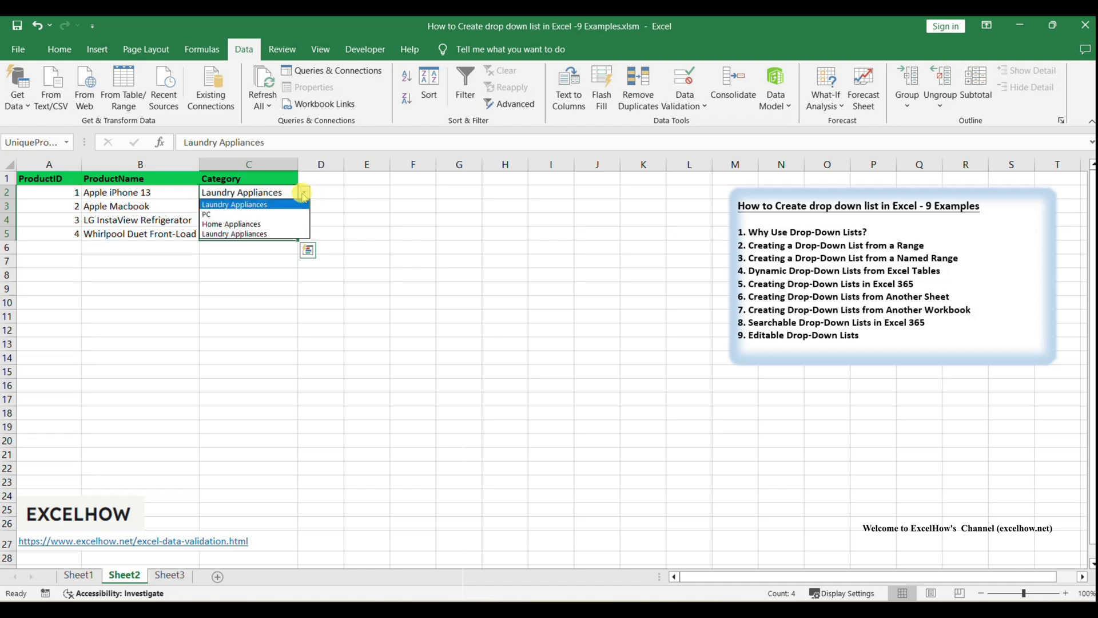
left_click(241, 206)
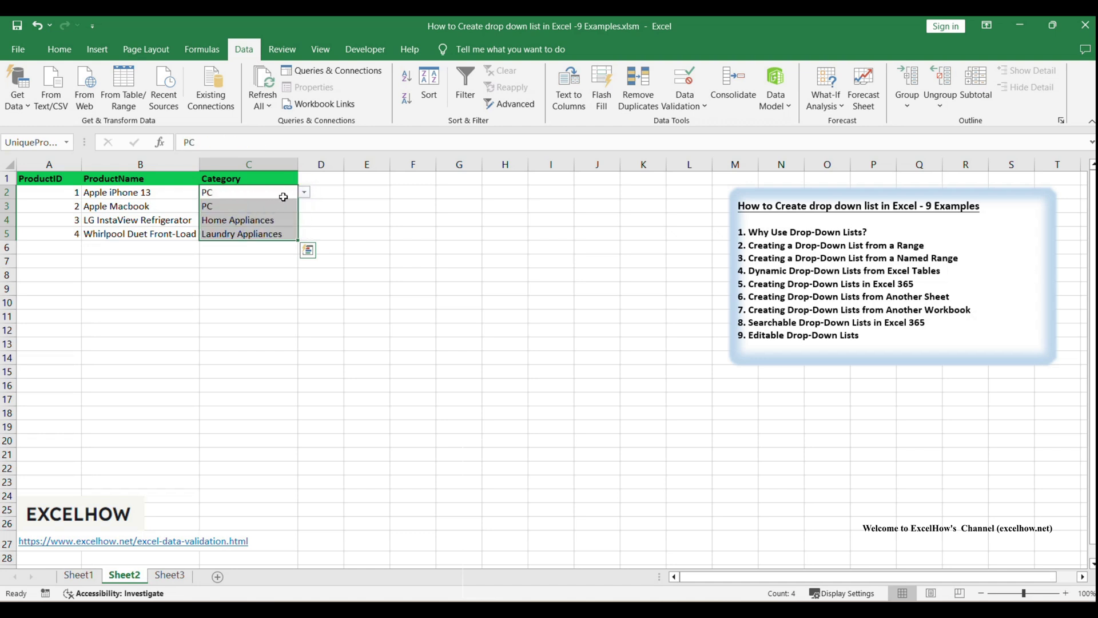
left_click(305, 192)
left_click(247, 224)
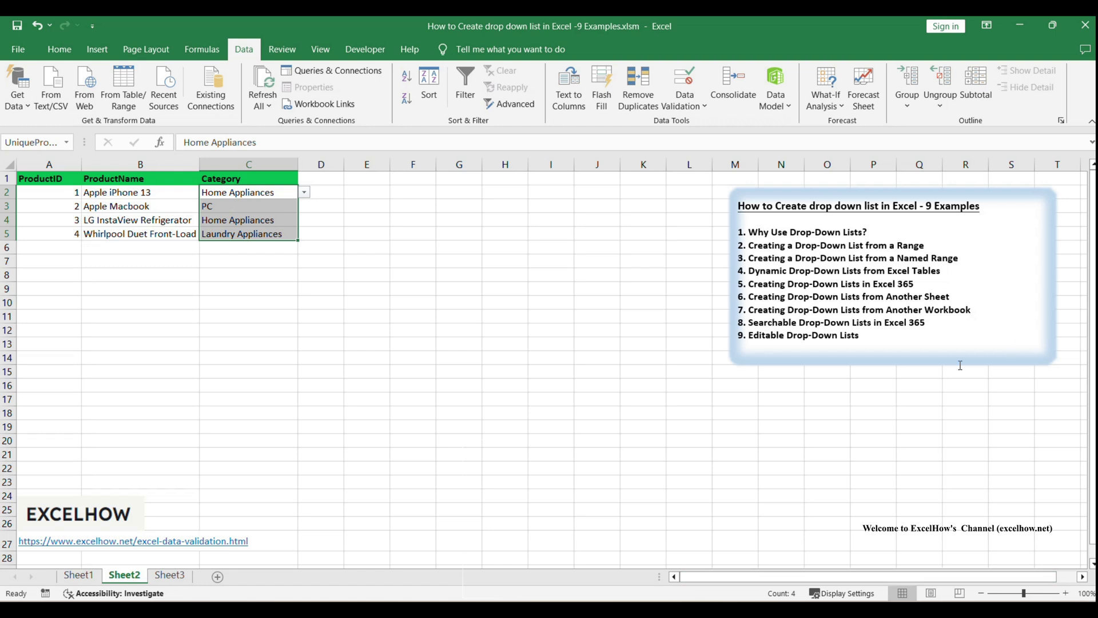
left_click(591, 384)
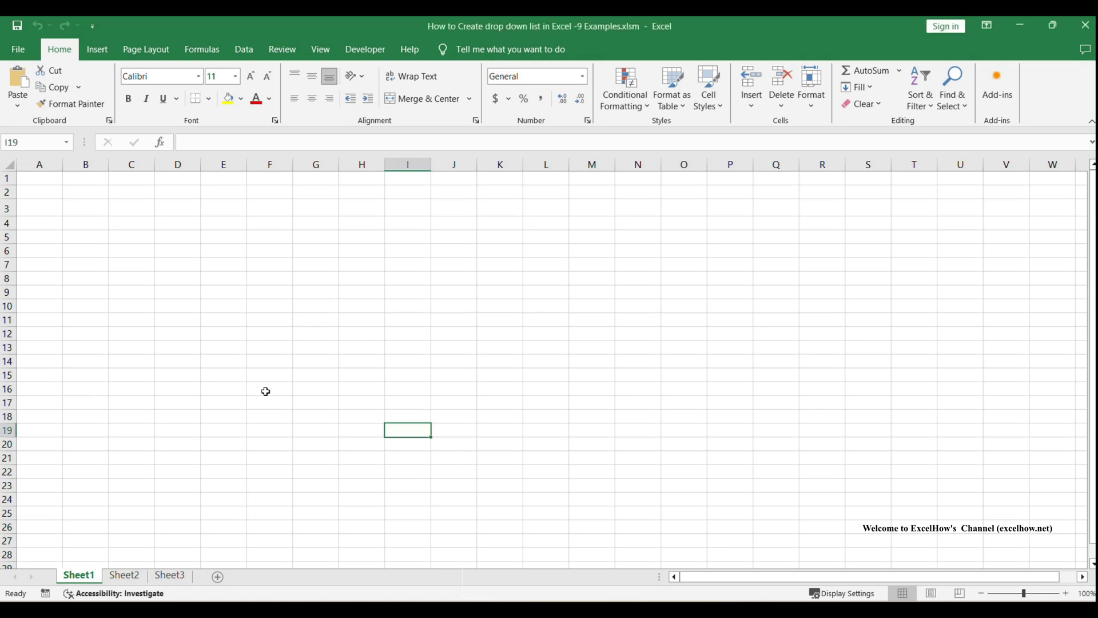
Switch to Sheet2 and look over the list of drop-down topics and the product data's Department column
left_click(124, 575)
left_click(824, 322)
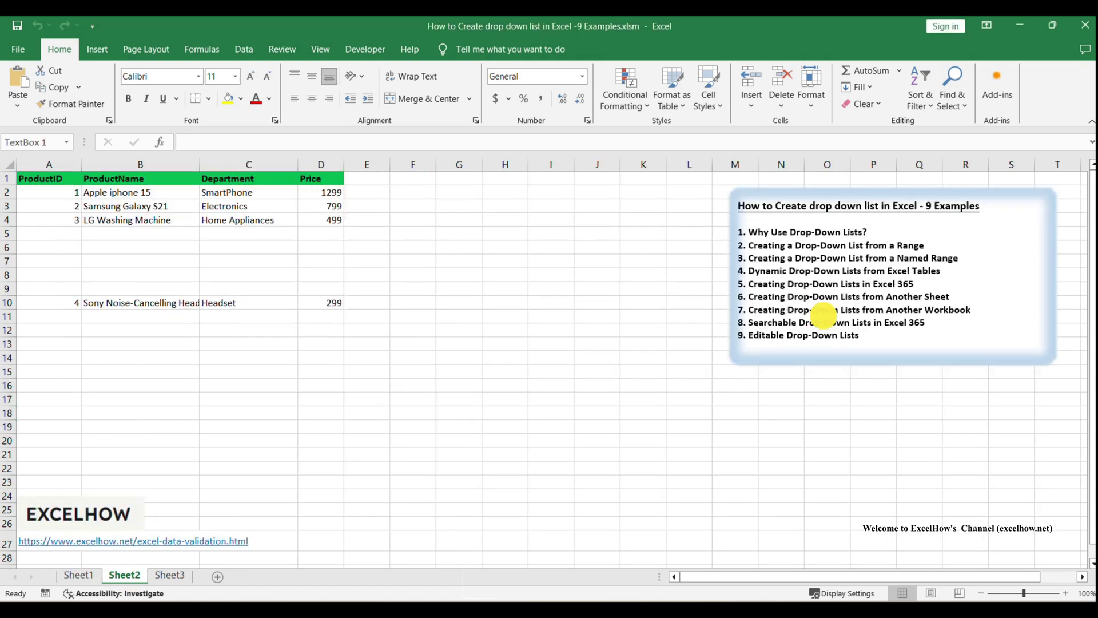
left_click_drag(941, 271, 863, 271)
left_click(948, 310)
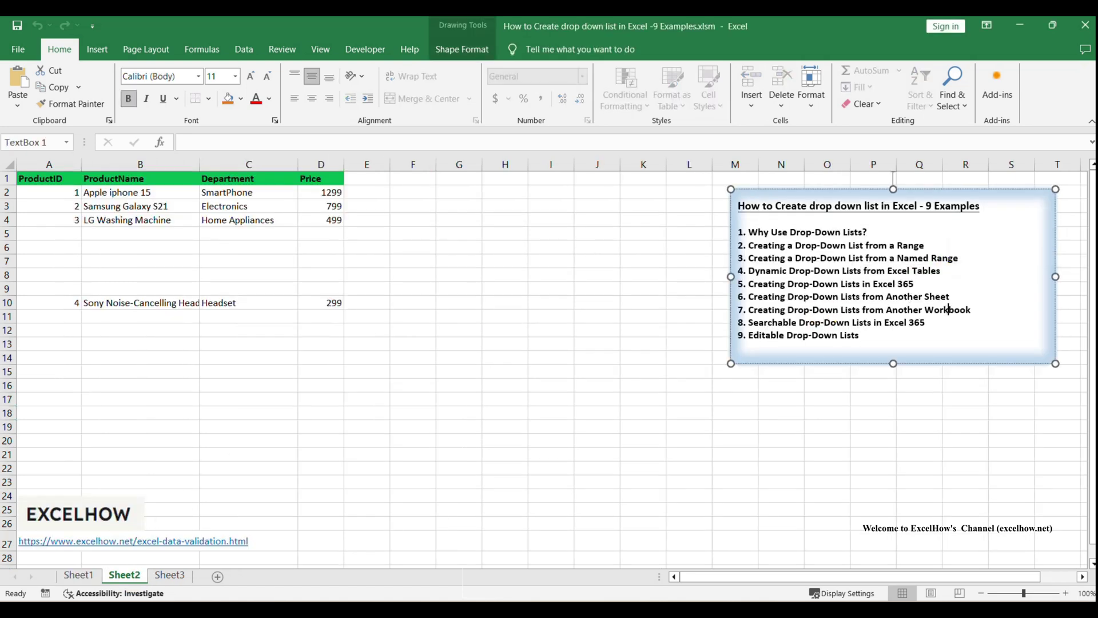
left_click(413, 302)
left_click(253, 181)
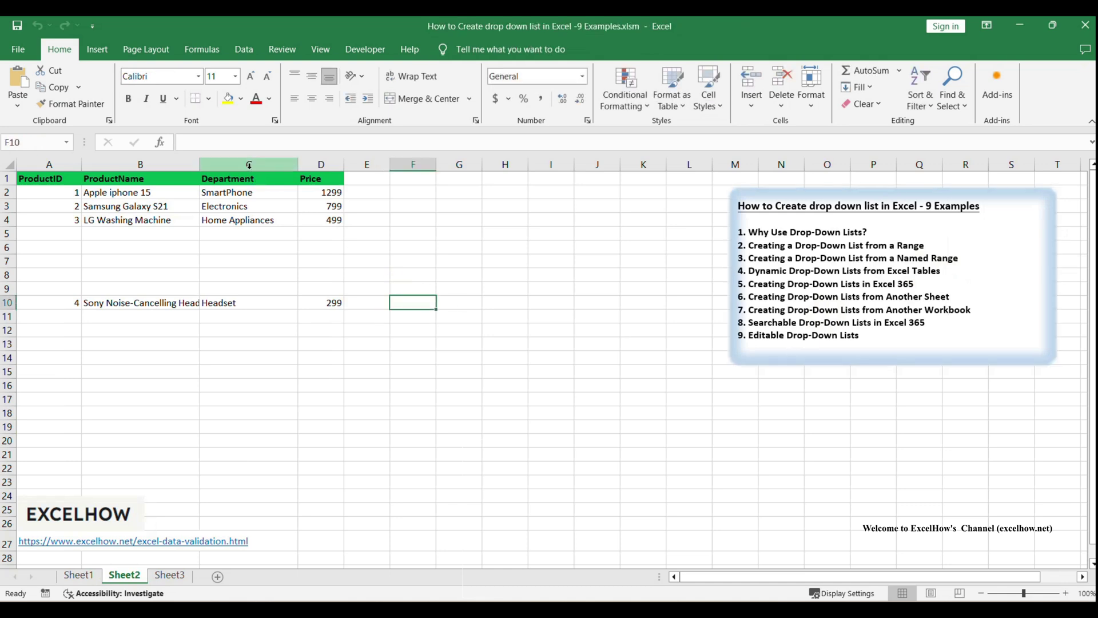
key("ctrl+space")
left_click(231, 178)
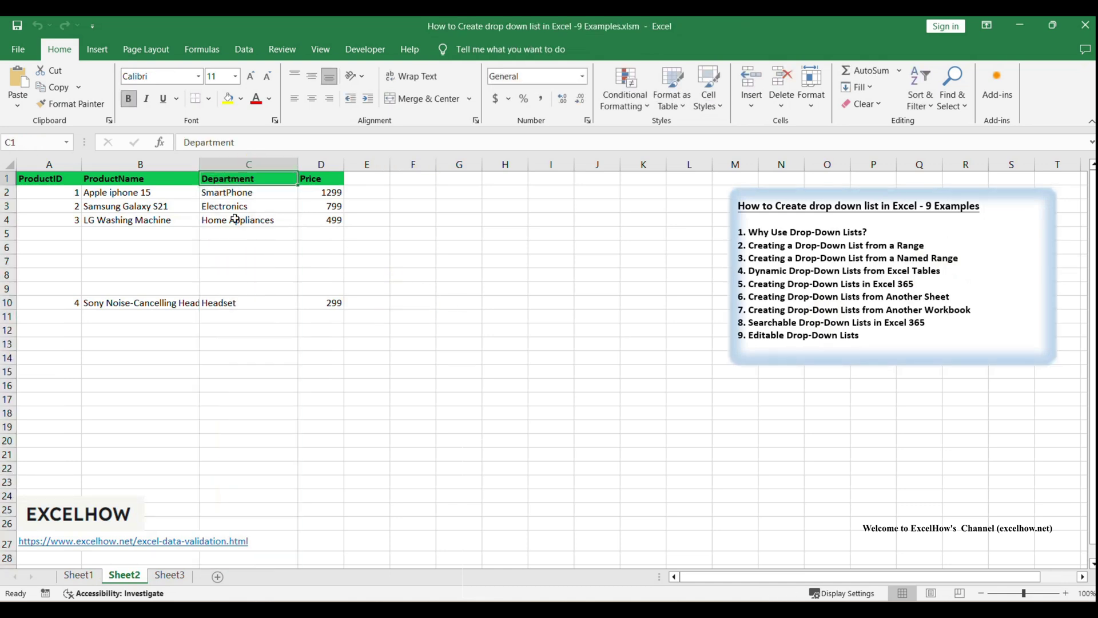
Convert the product data in A1:D4 into an Excel table with headers
left_click(31, 180)
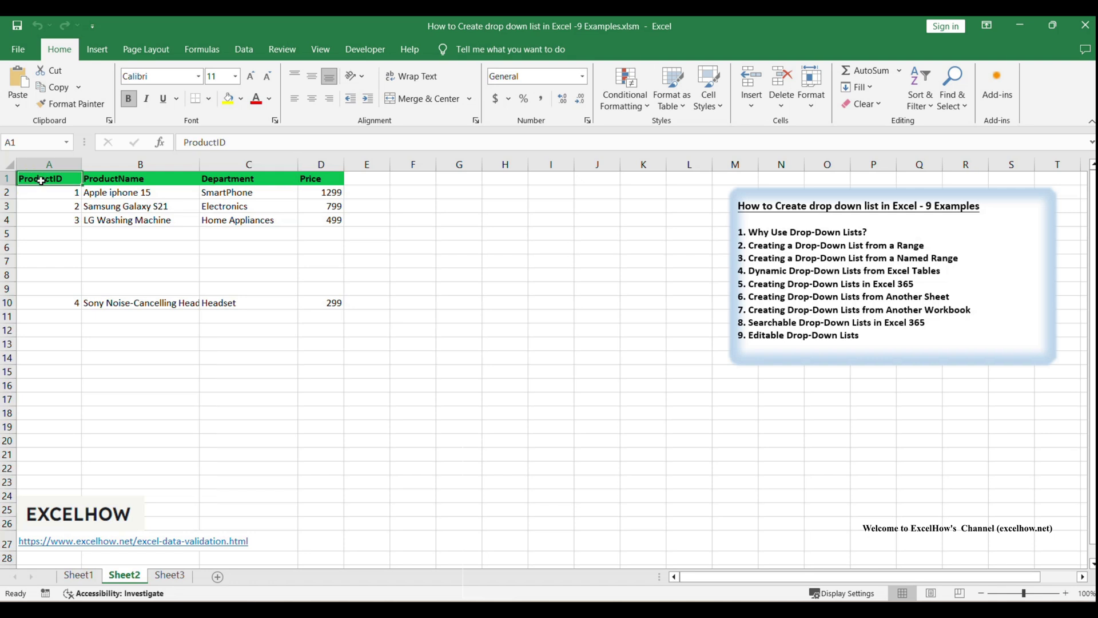
left_click_drag(39, 180, 330, 223)
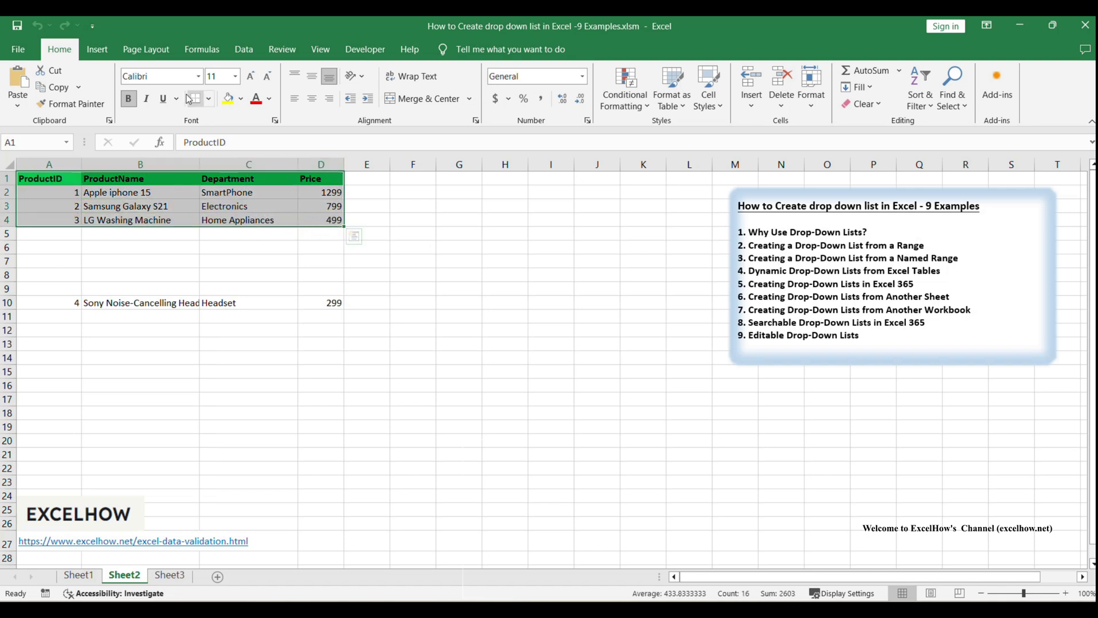
left_click(107, 50)
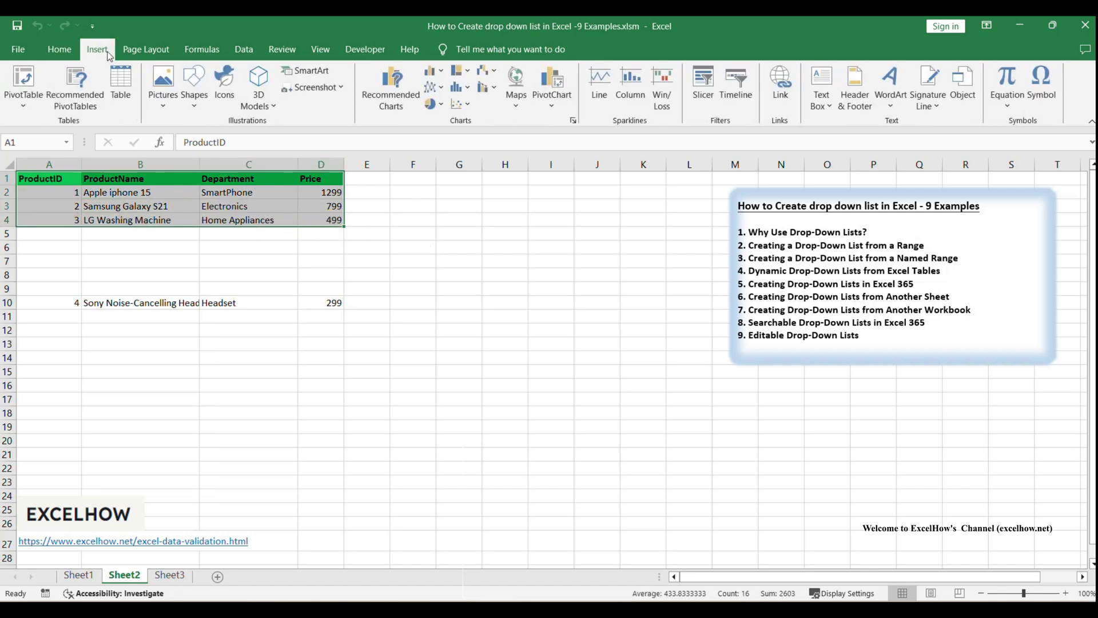
left_click(120, 86)
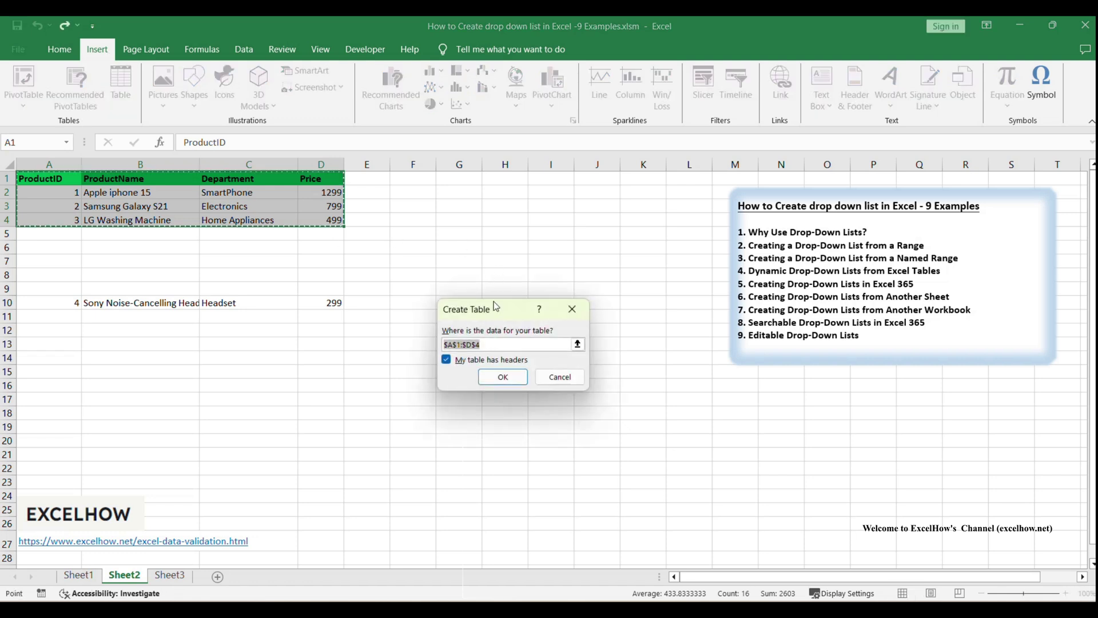
left_click_drag(496, 309, 463, 219)
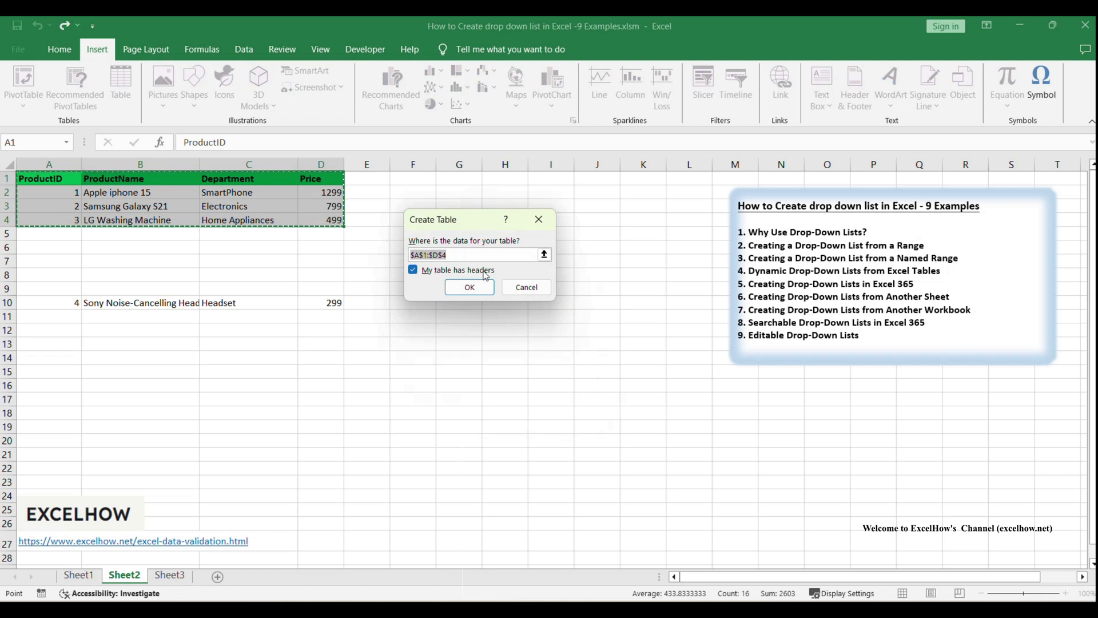
left_click(470, 287)
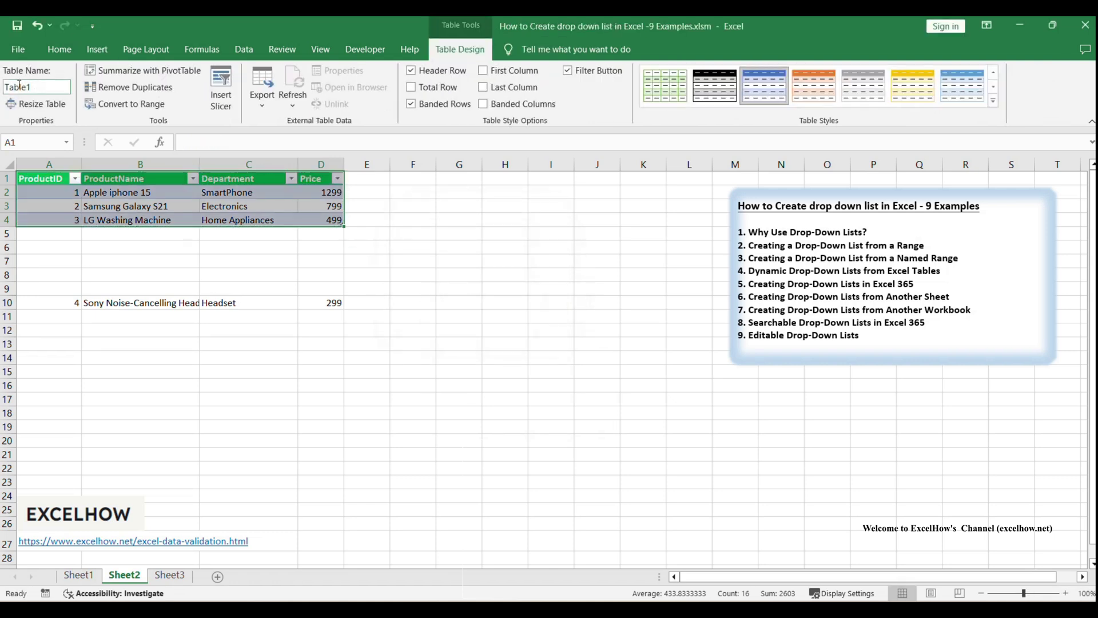
Apply List data validation to cell G2 with the source =INDIRECT("Table1[Department]")
left_click(481, 203)
left_click(467, 192)
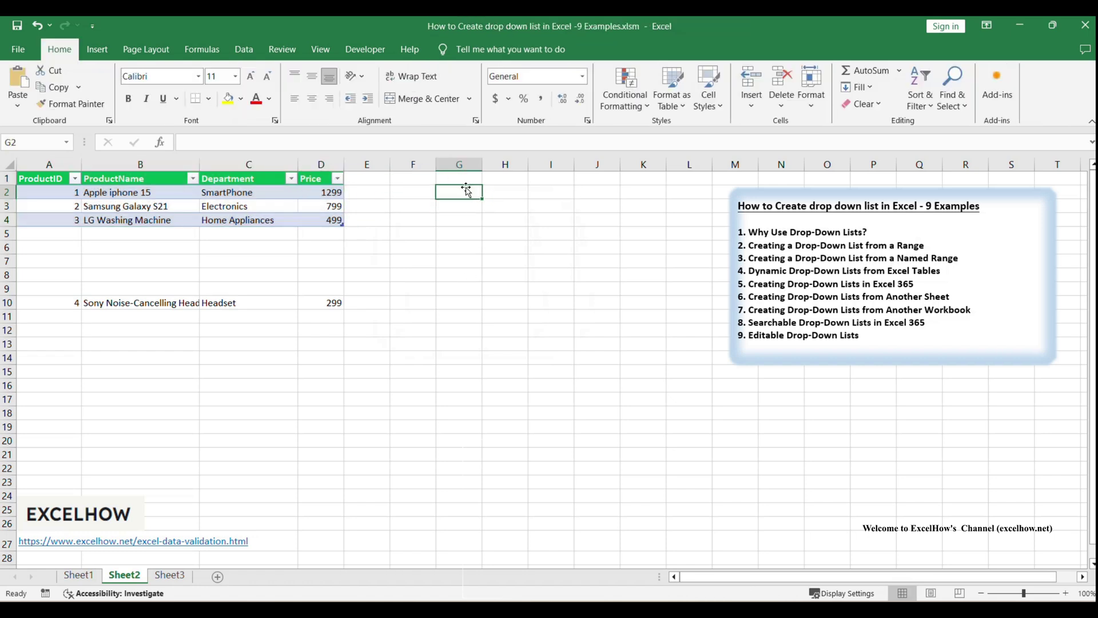
left_click(245, 52)
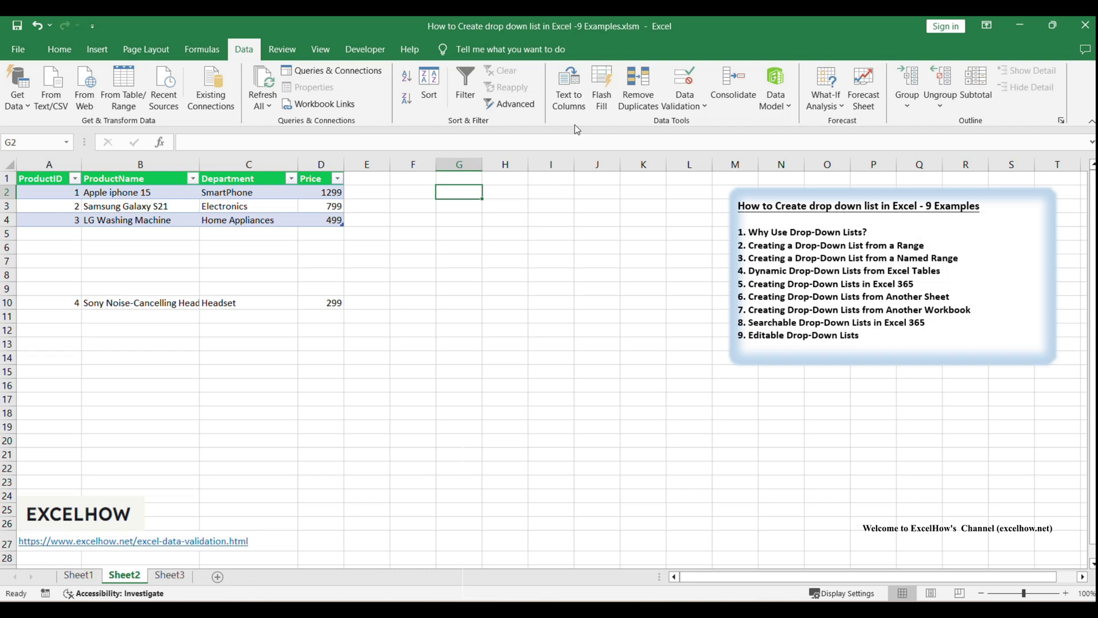
left_click(689, 89)
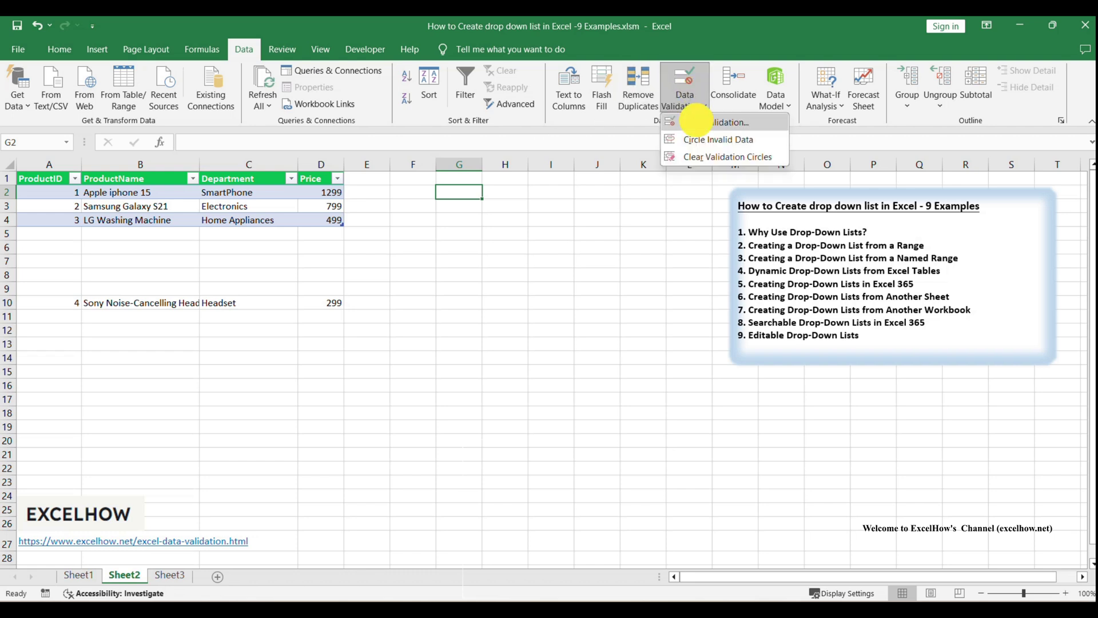
left_click(697, 120)
left_click_drag(408, 131, 423, 283)
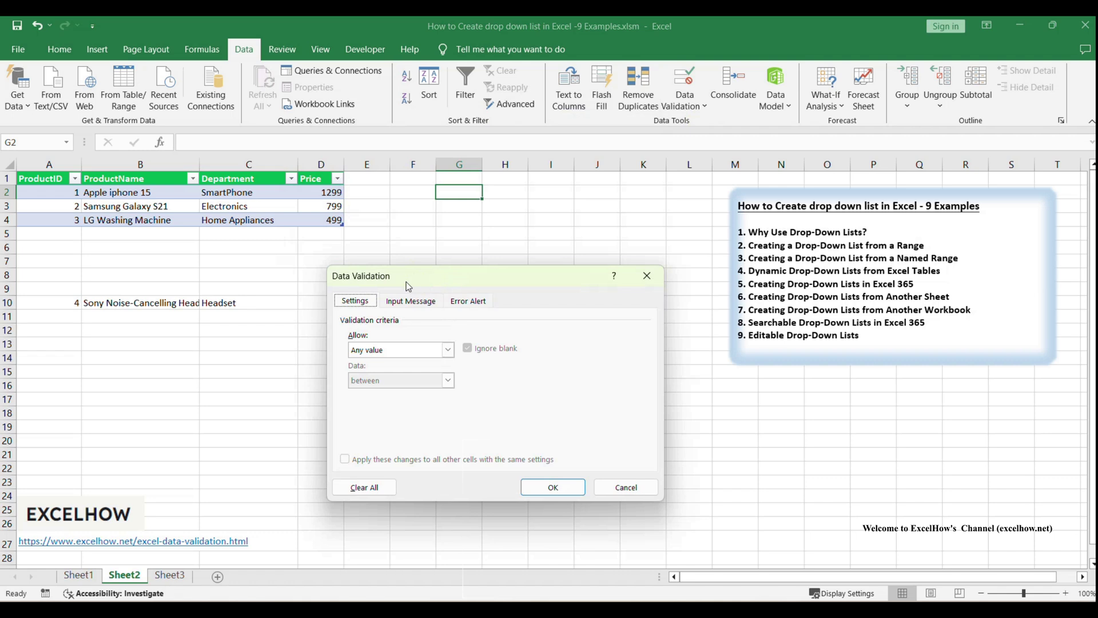
left_click(361, 350)
left_click(372, 392)
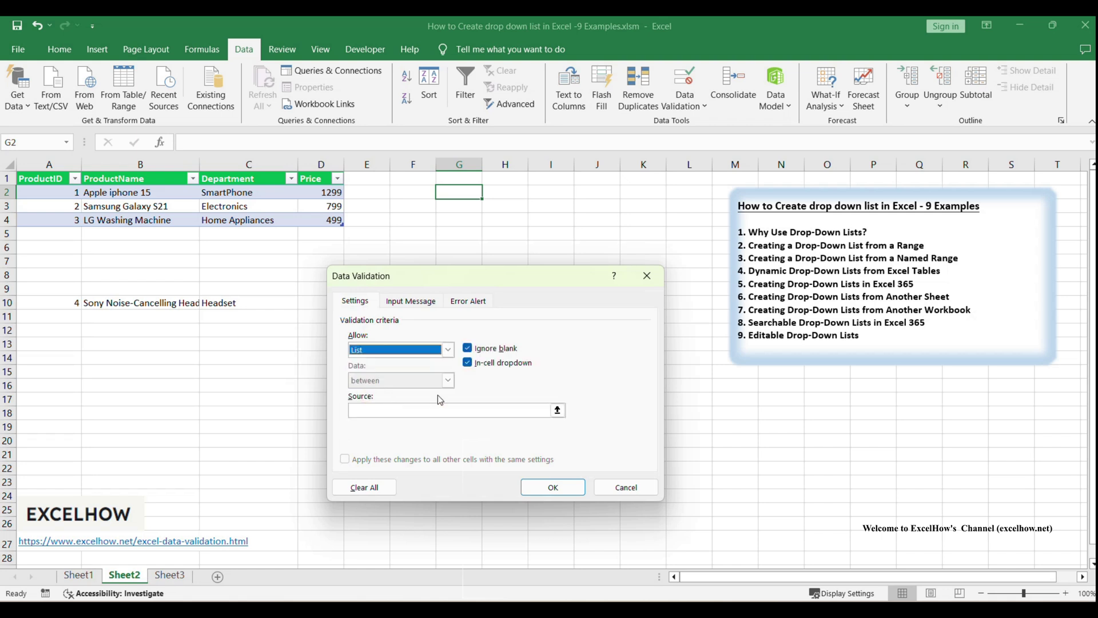
left_click(372, 408)
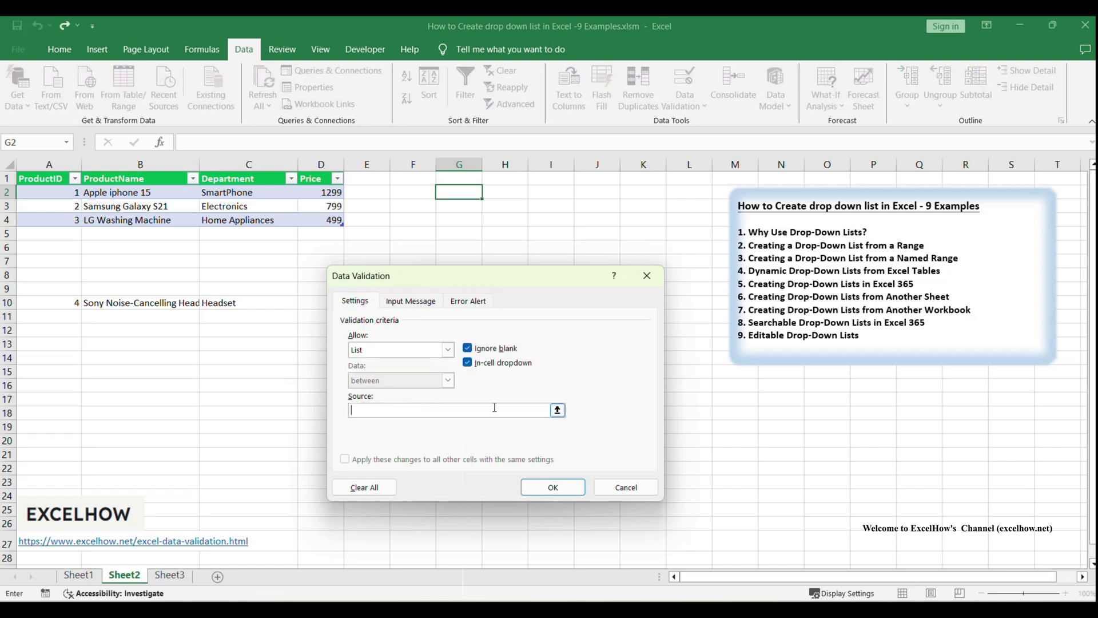
type("=INDIRECT(\"Table1[Department]\")")
left_click(400, 410)
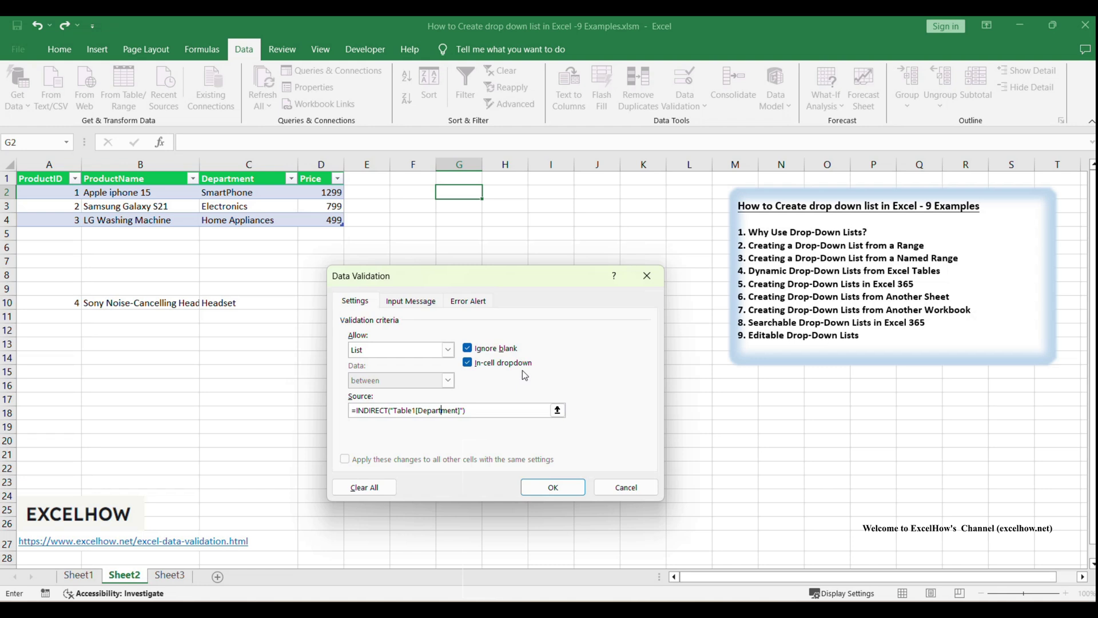
left_click(558, 486)
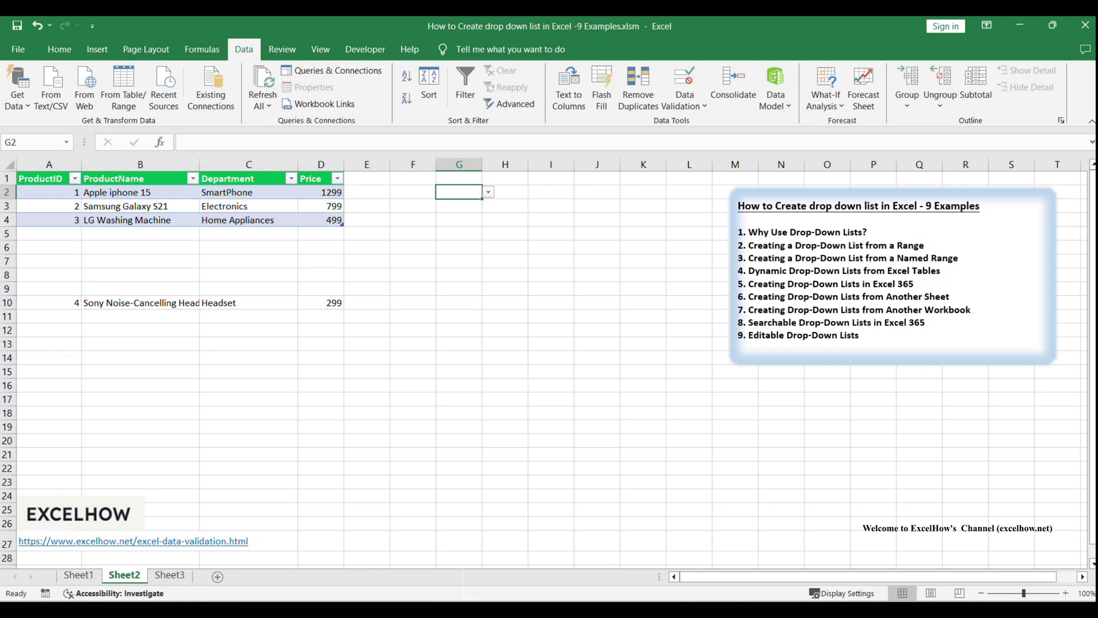
Test the department drop-down in G2 by choosing Electronics, followed by Home Appliances
left_click(490, 192)
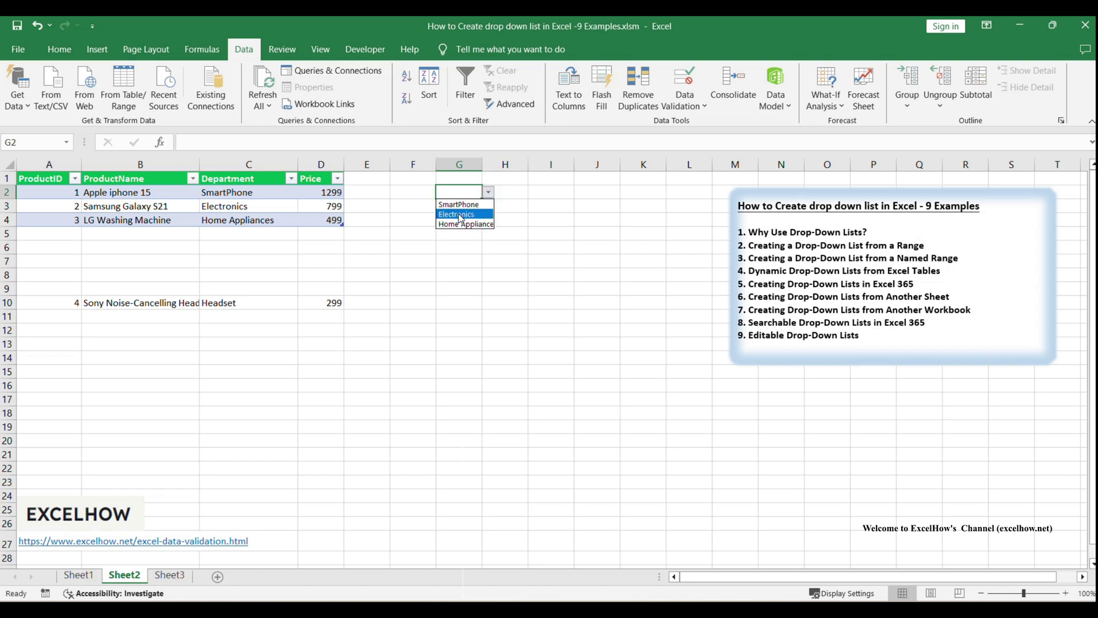
left_click(459, 215)
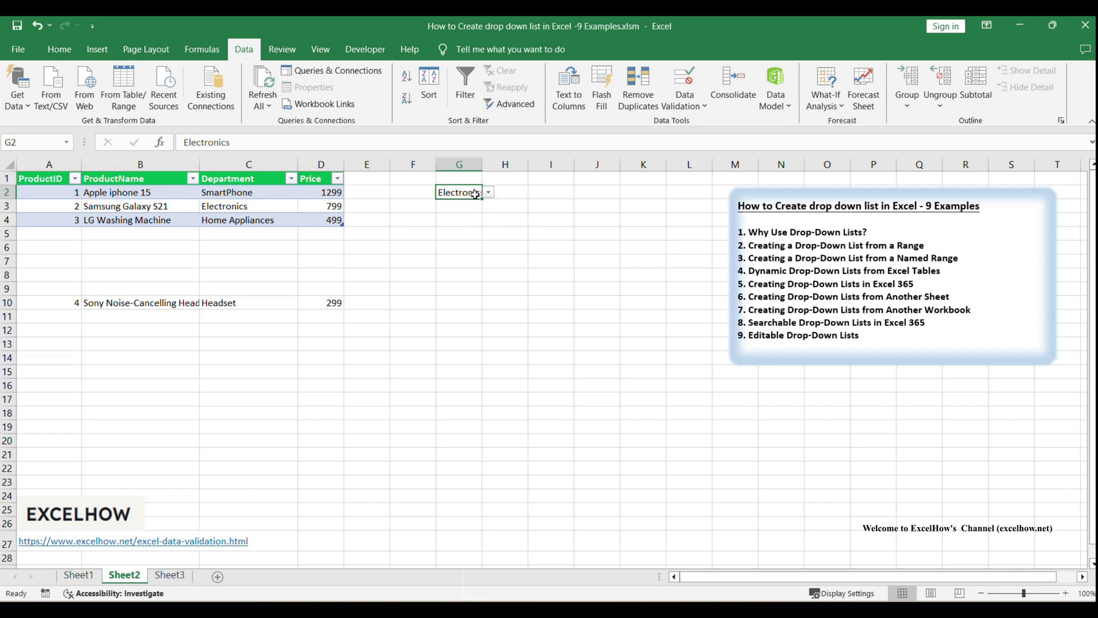
left_click(489, 193)
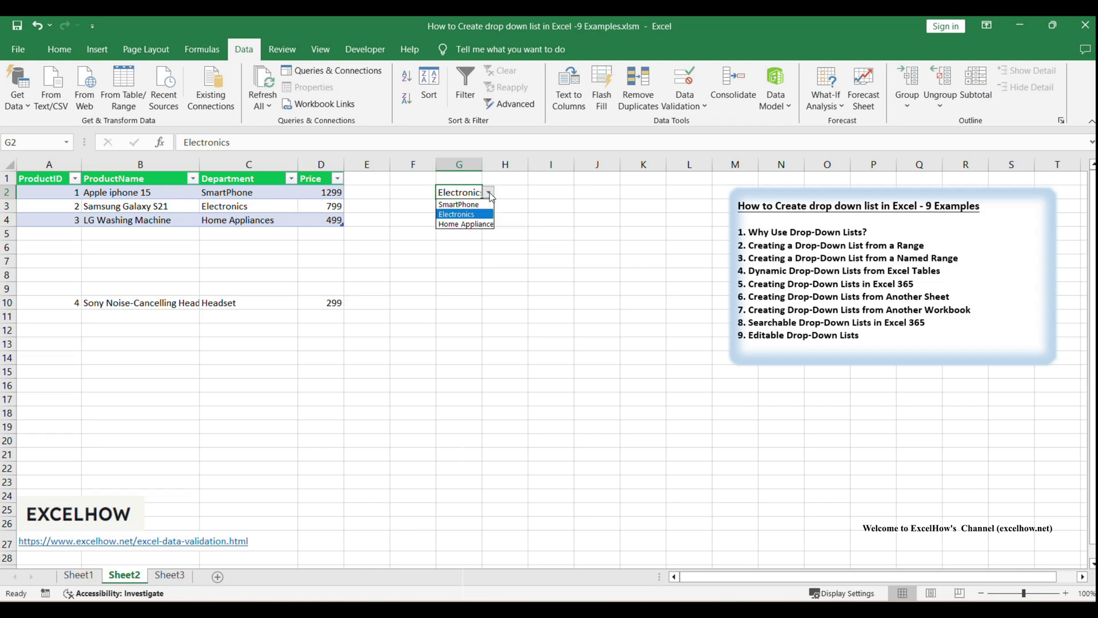
left_click(458, 223)
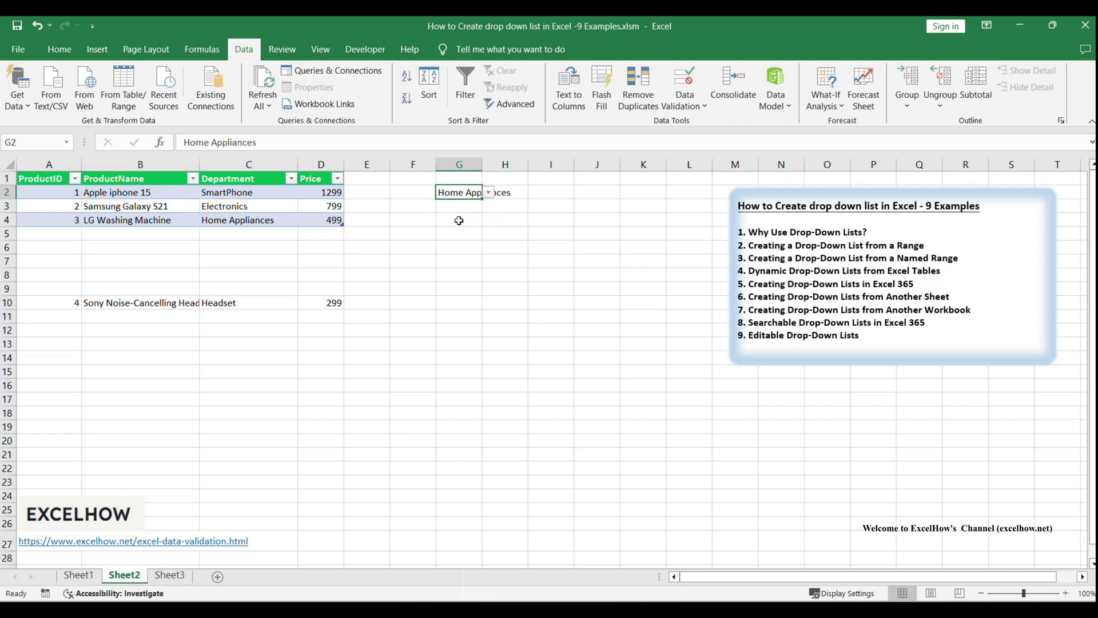
key("alt+Tab")
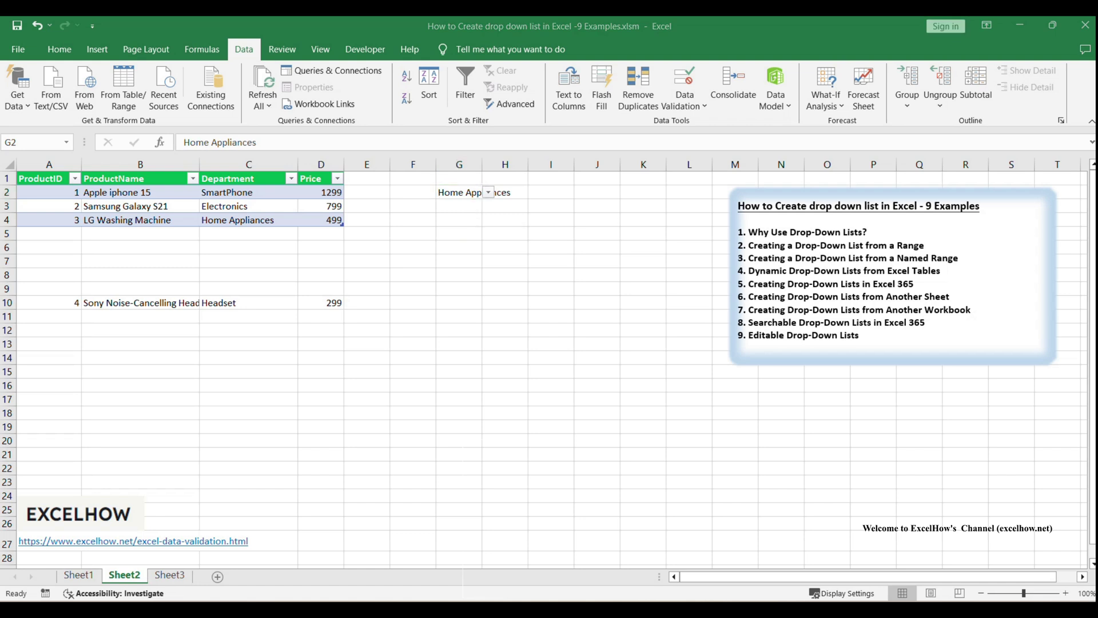
left_click(249, 330)
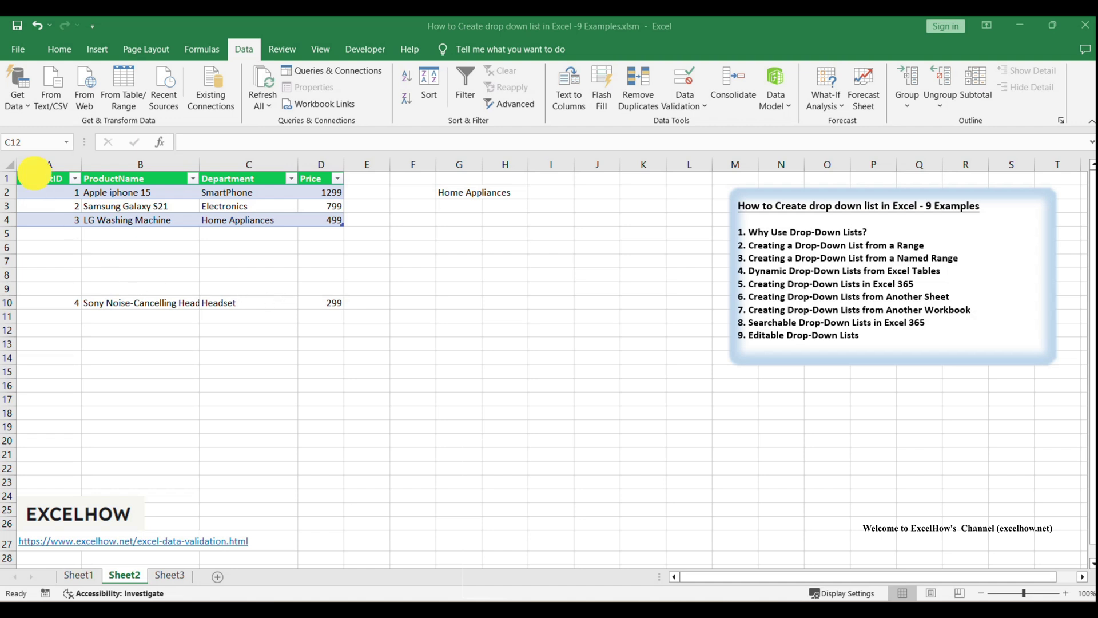
left_click_drag(34, 177, 326, 216)
left_click(596, 344)
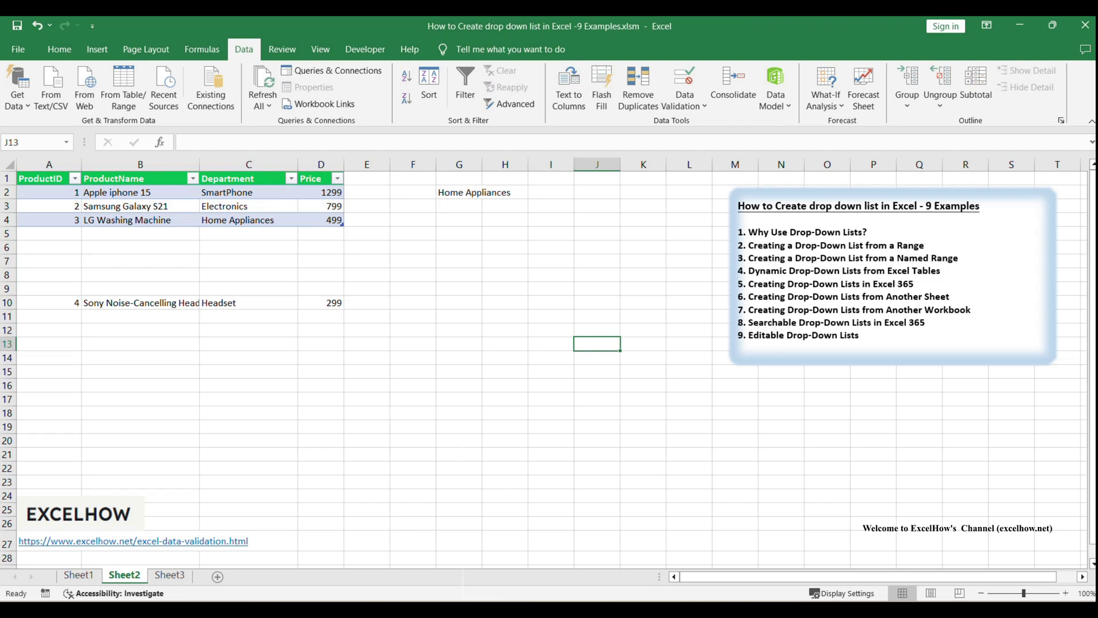
Start a new product row directly below the table by entering 4 as the ProductID in A5
left_click(90, 236)
left_click(59, 233)
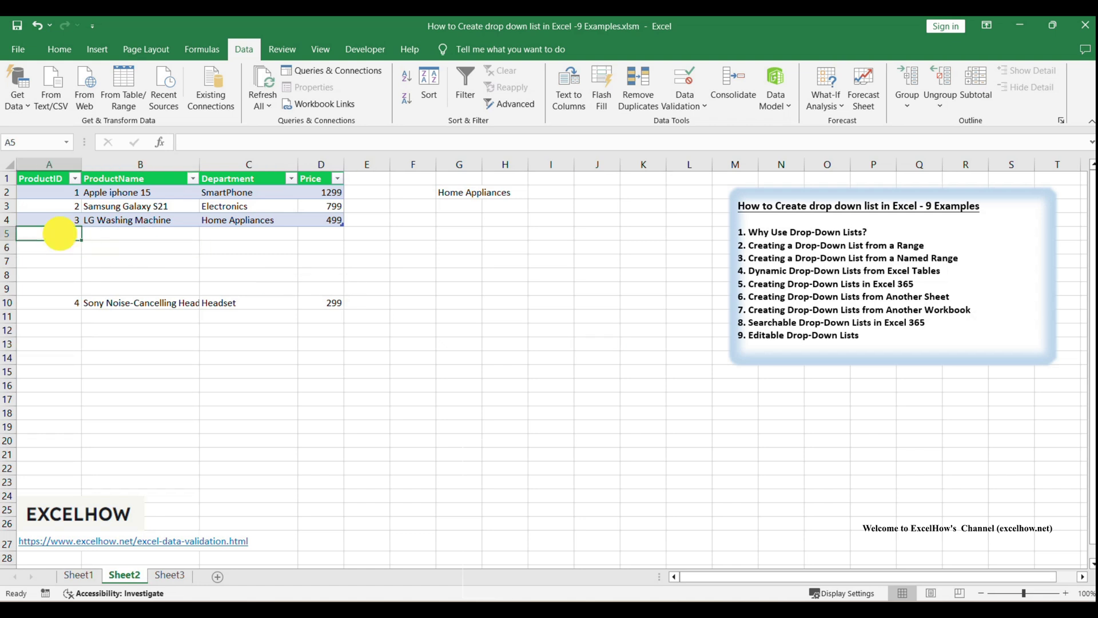
type("4")
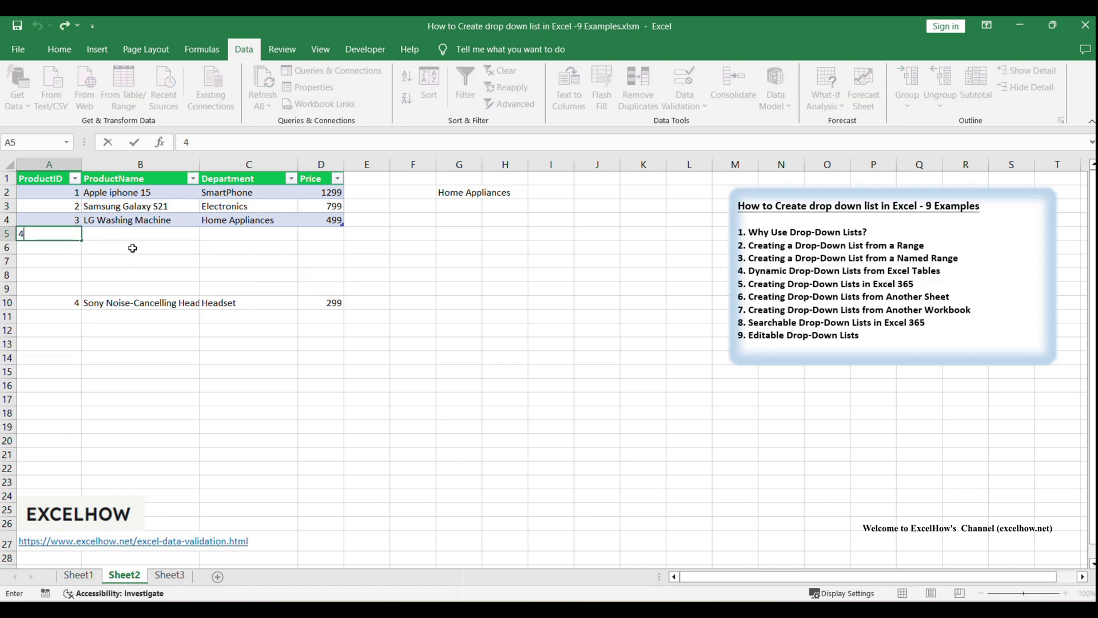
double_click(137, 235)
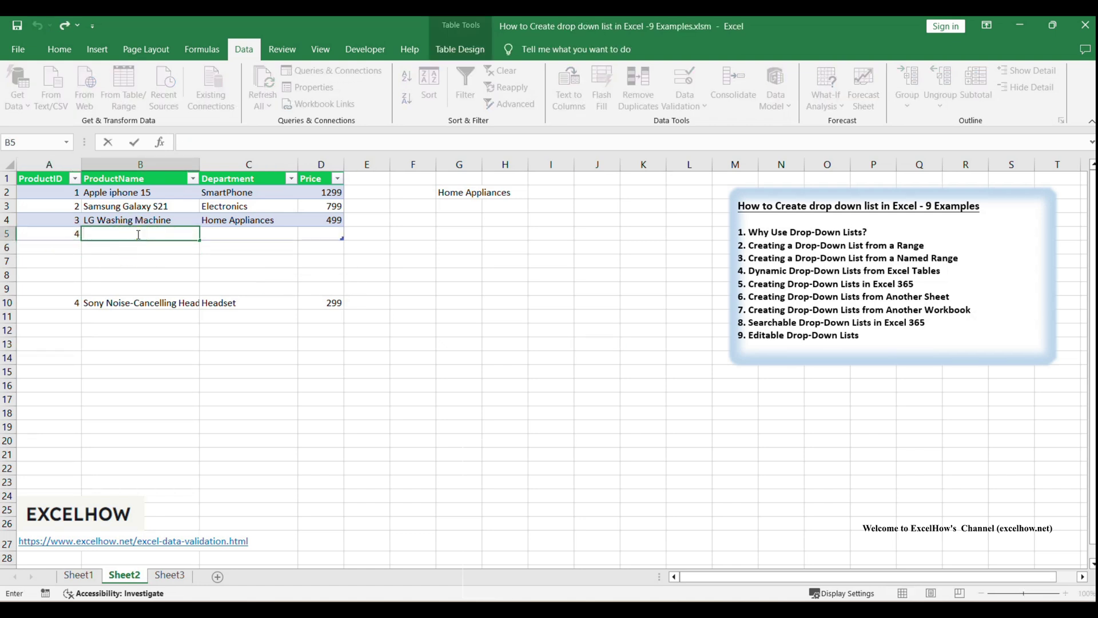
left_click(138, 249)
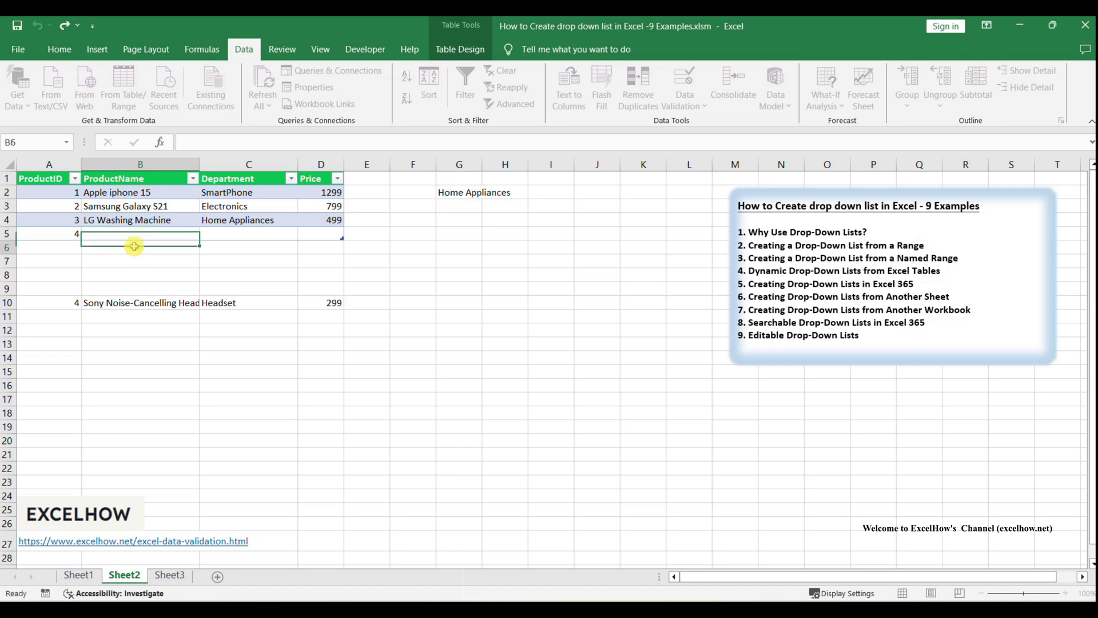
Copy the product name Sony Noise-Cancelling Headphones from B10 into B5 of the new table row
left_click(133, 303)
key("ctrl+c")
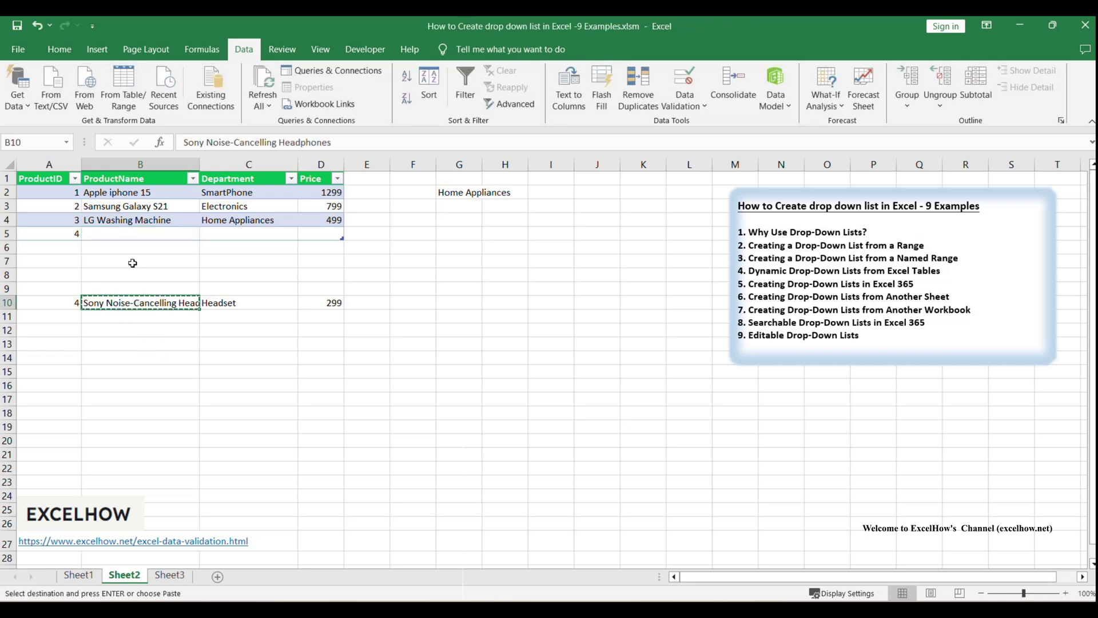
double_click(116, 235)
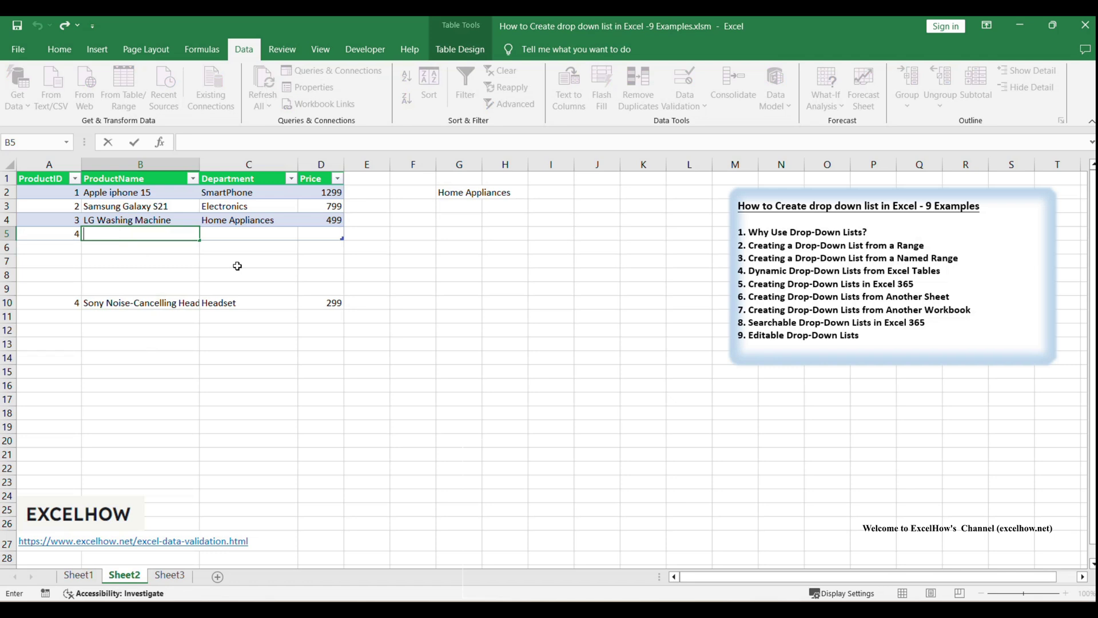
left_click(162, 307)
double_click(163, 306)
double_click(163, 304)
left_click(163, 304)
key("Escape")
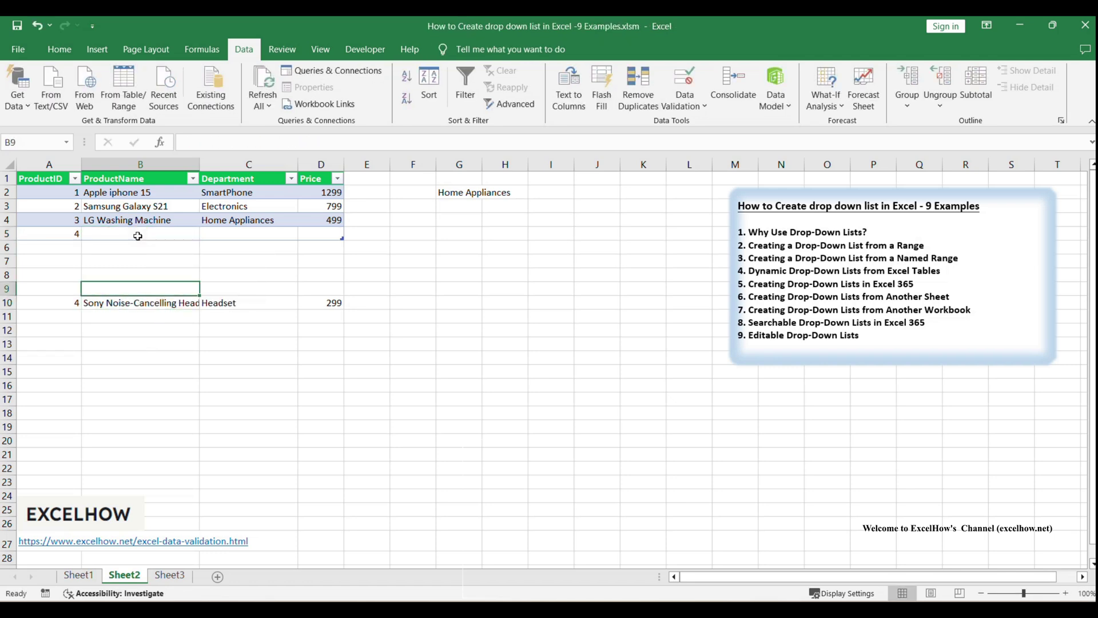
double_click(137, 234)
key("ctrl+v")
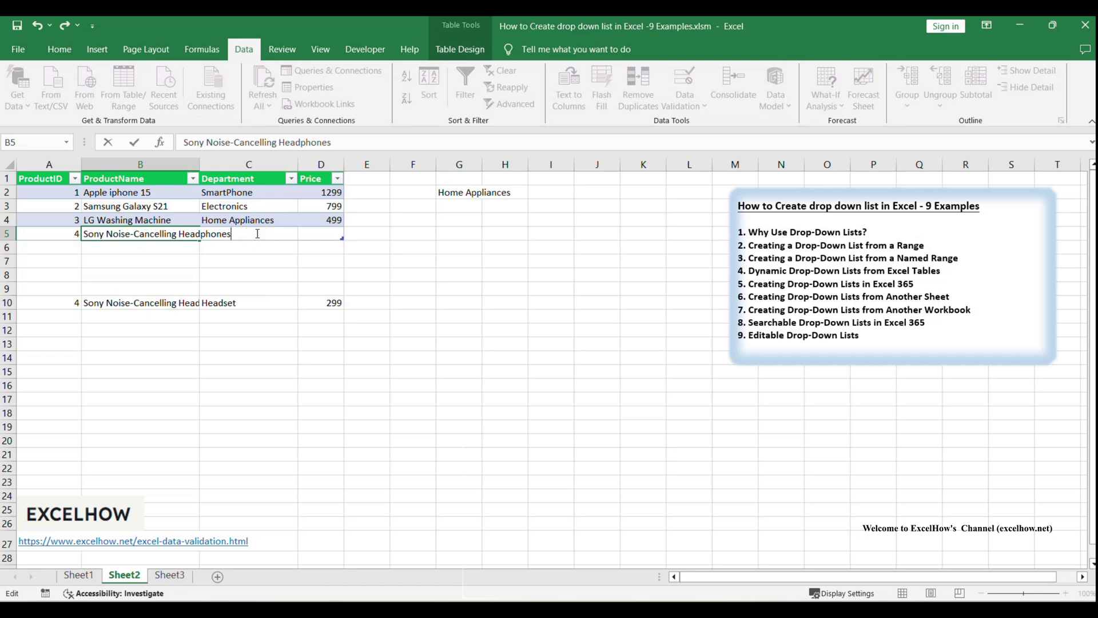
left_click(360, 300)
Complete the new table row with headset as the Department in C5 and 299 as the Price in D5
left_click(257, 226)
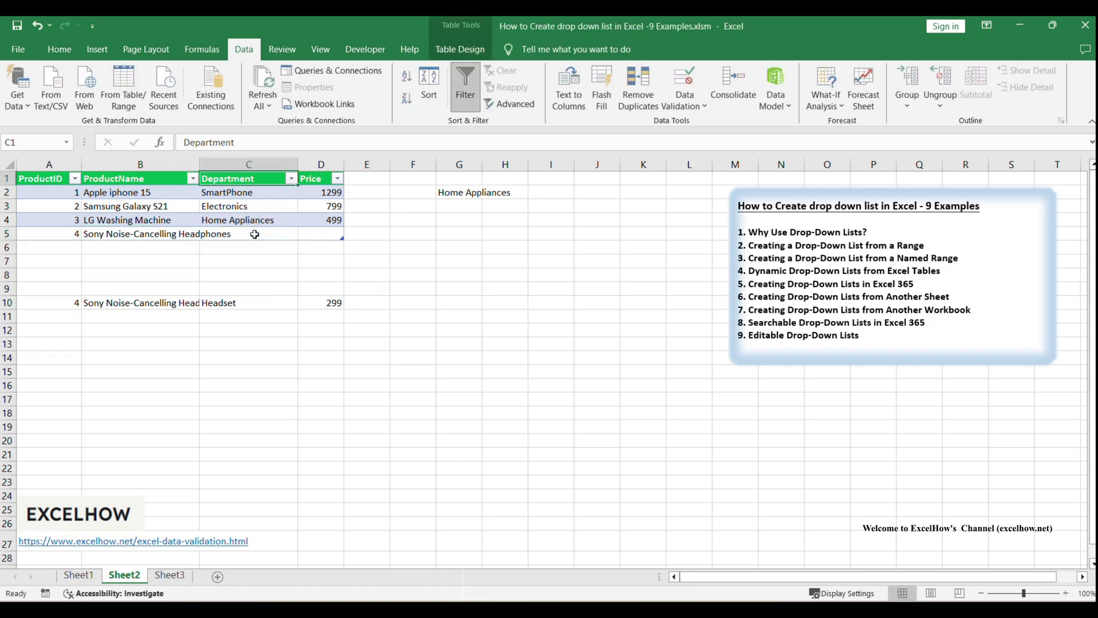
double_click(255, 234)
type("headset")
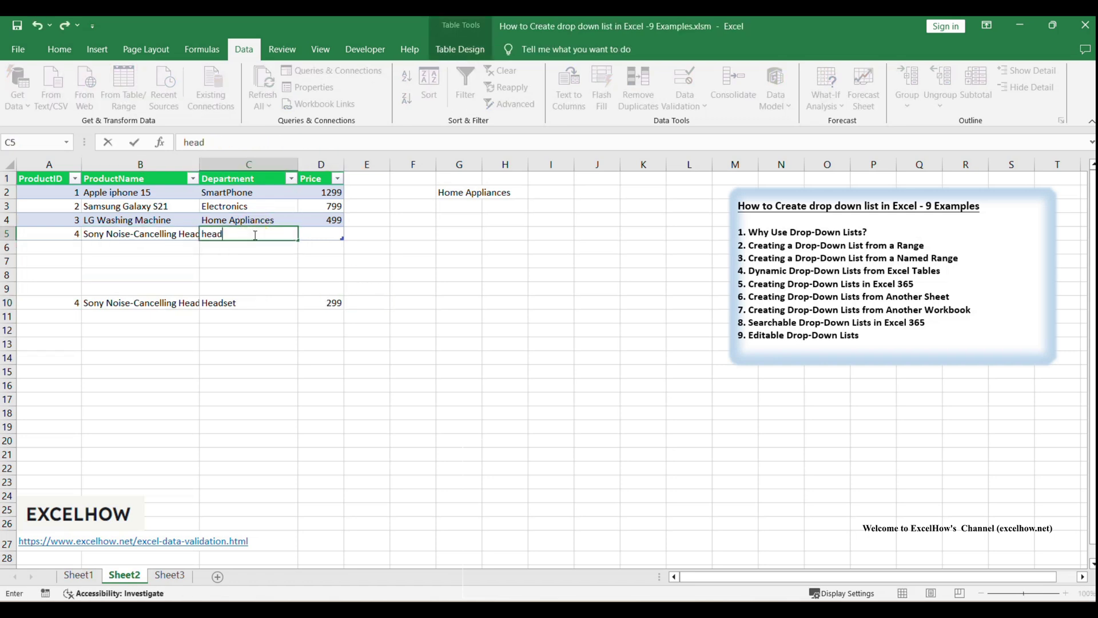
key("Return")
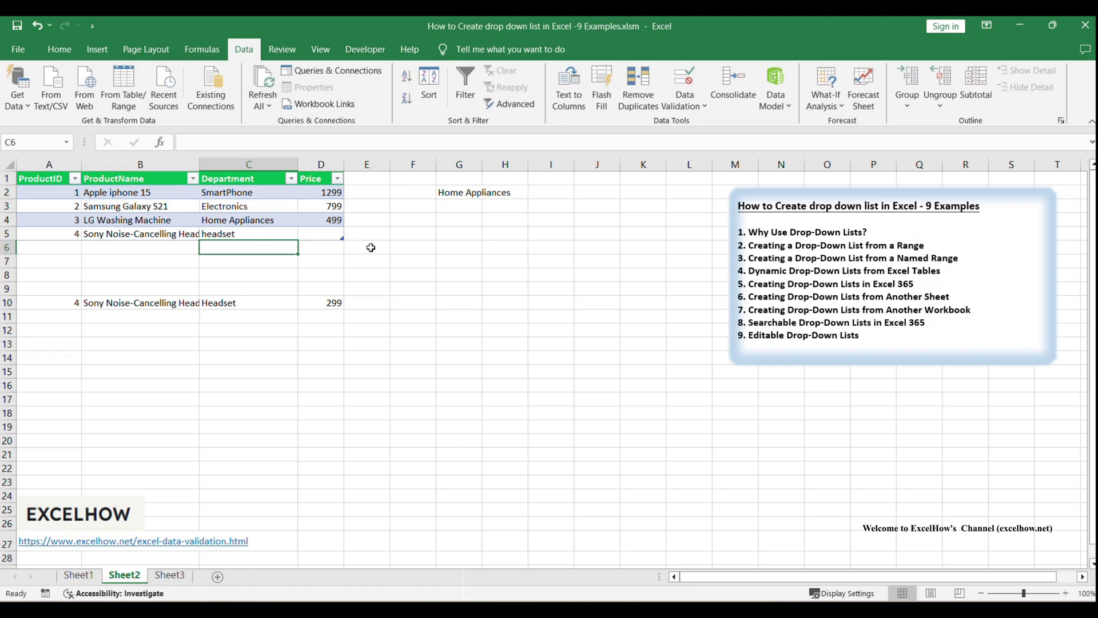
double_click(338, 234)
type("299")
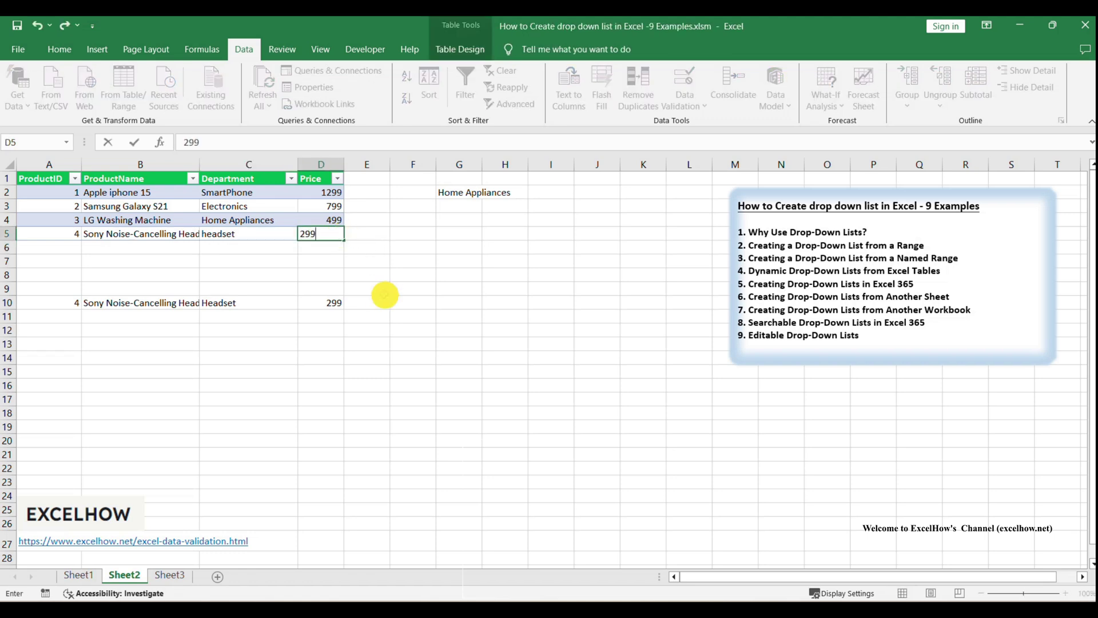
left_click(381, 290)
Check the G2 drop-down for the added department and choose headset
left_click(472, 196)
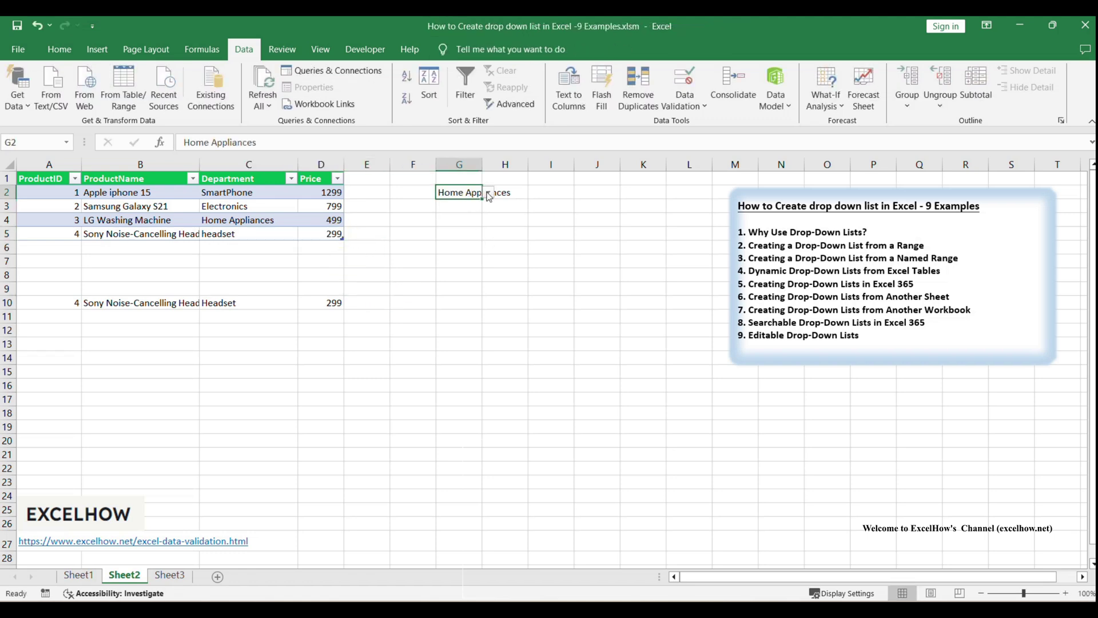
left_click(488, 192)
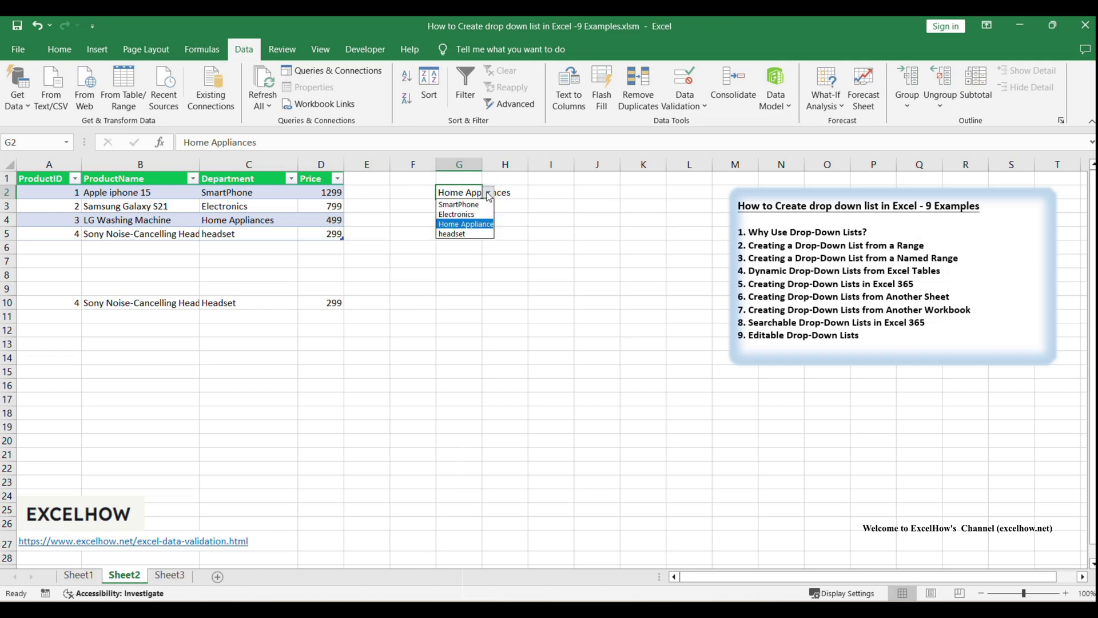
left_click(463, 234)
left_click_drag(461, 236, 462, 247)
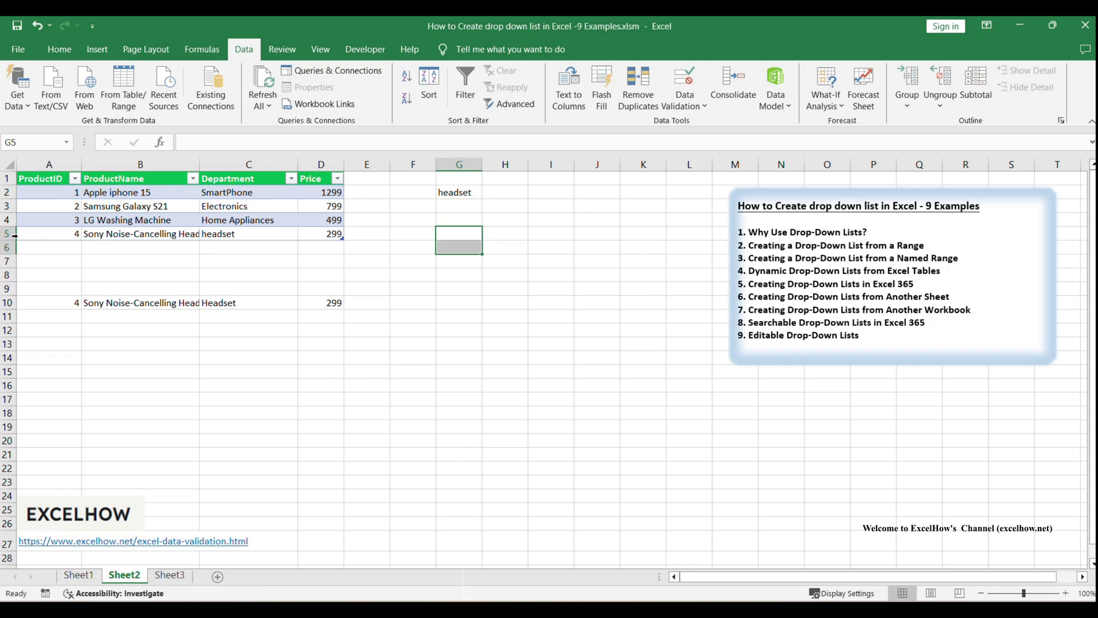
Delete the entire worksheet row containing Samsung Galaxy S21
left_click(10, 235)
left_click_drag(10, 234, 5, 207)
right_click(6, 208)
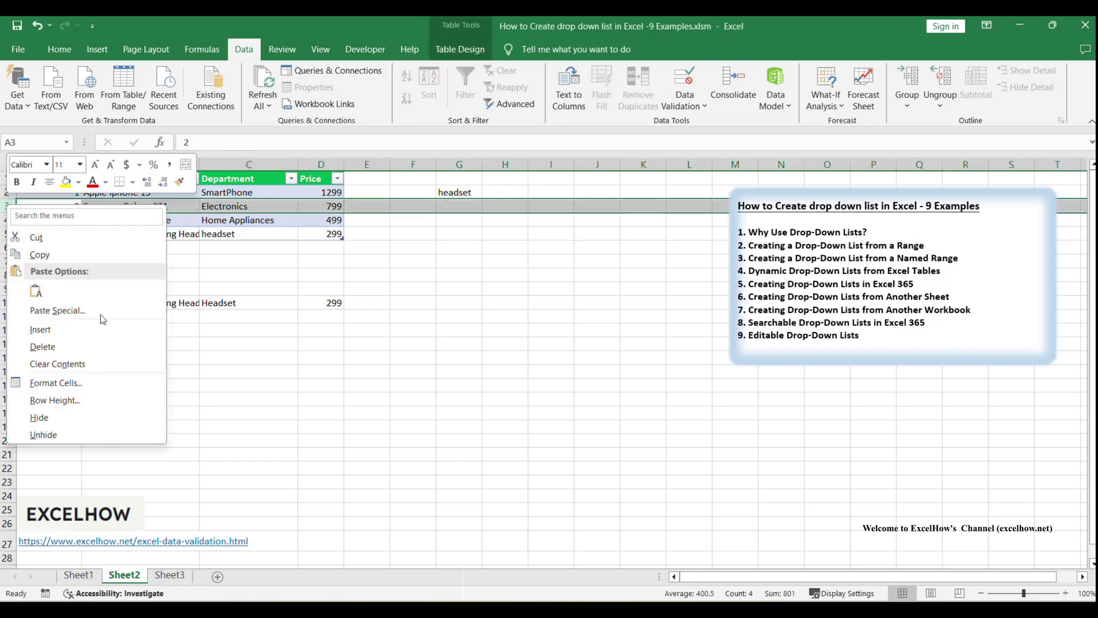
left_click(71, 346)
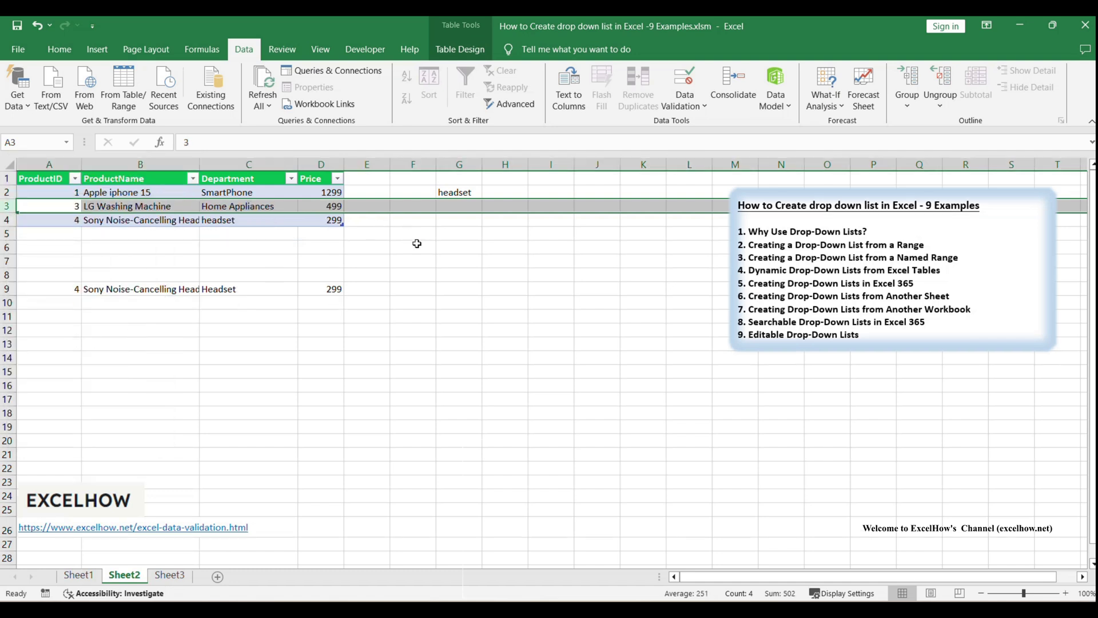
left_click(414, 244)
Test the G2 department drop-down after the row deletion by choosing headset, followed by SmartPhone
left_click(472, 192)
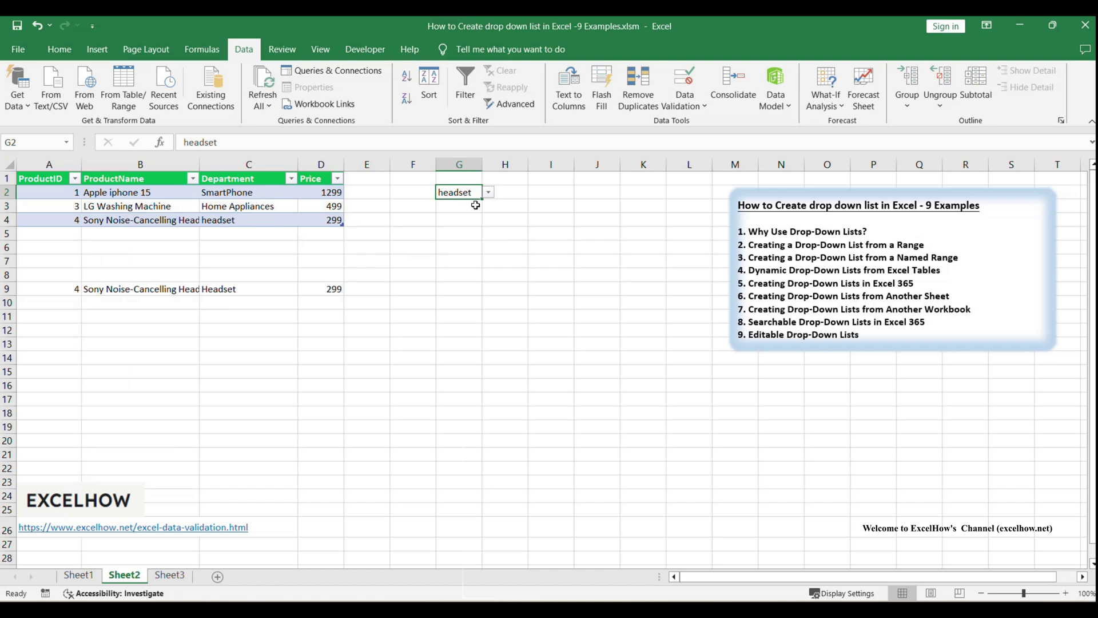
left_click(489, 193)
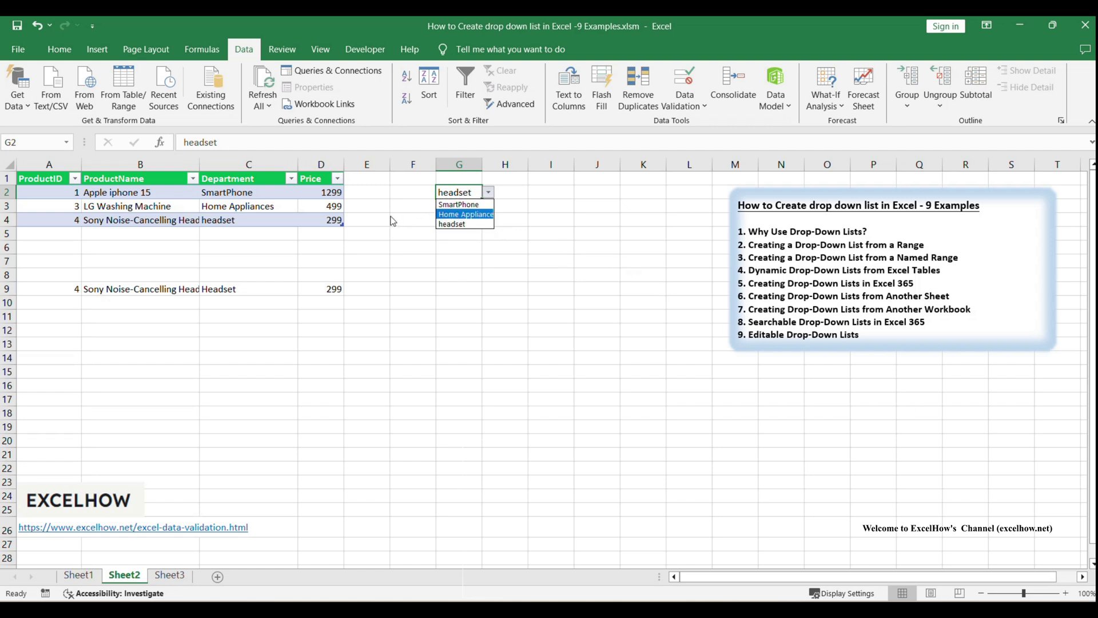
left_click(459, 224)
left_click(489, 192)
left_click(463, 222)
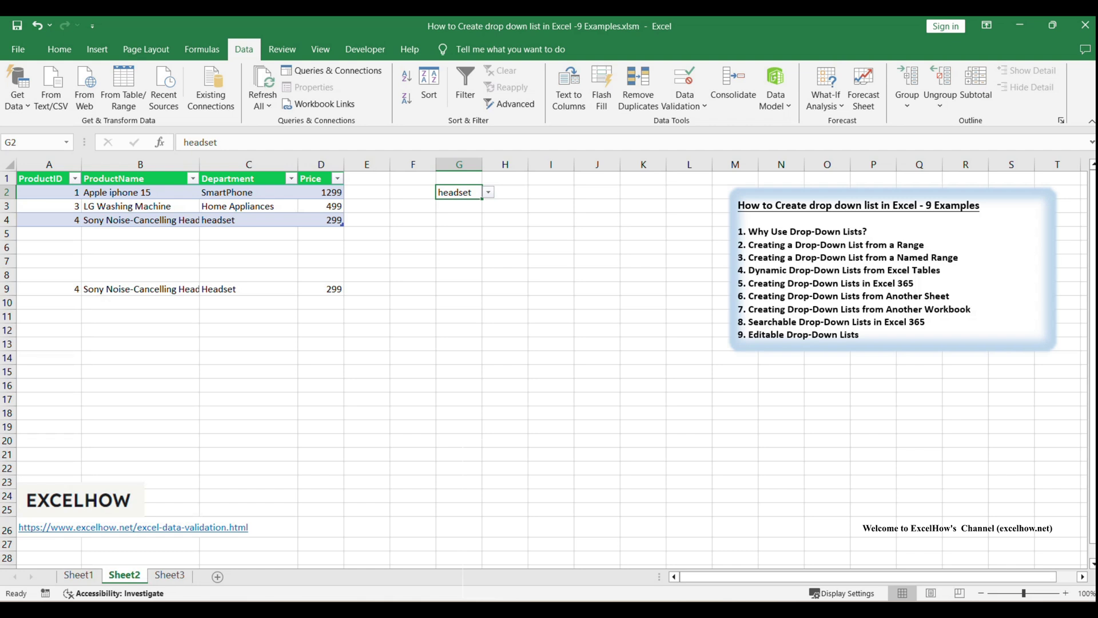
left_click(550, 302)
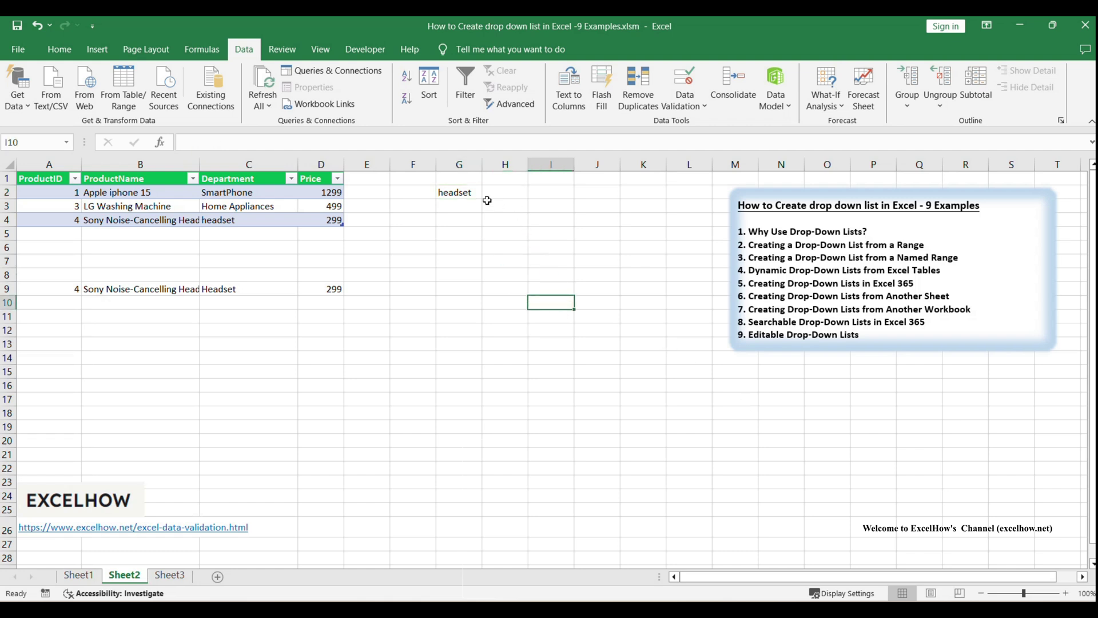
left_click(459, 186)
left_click(488, 192)
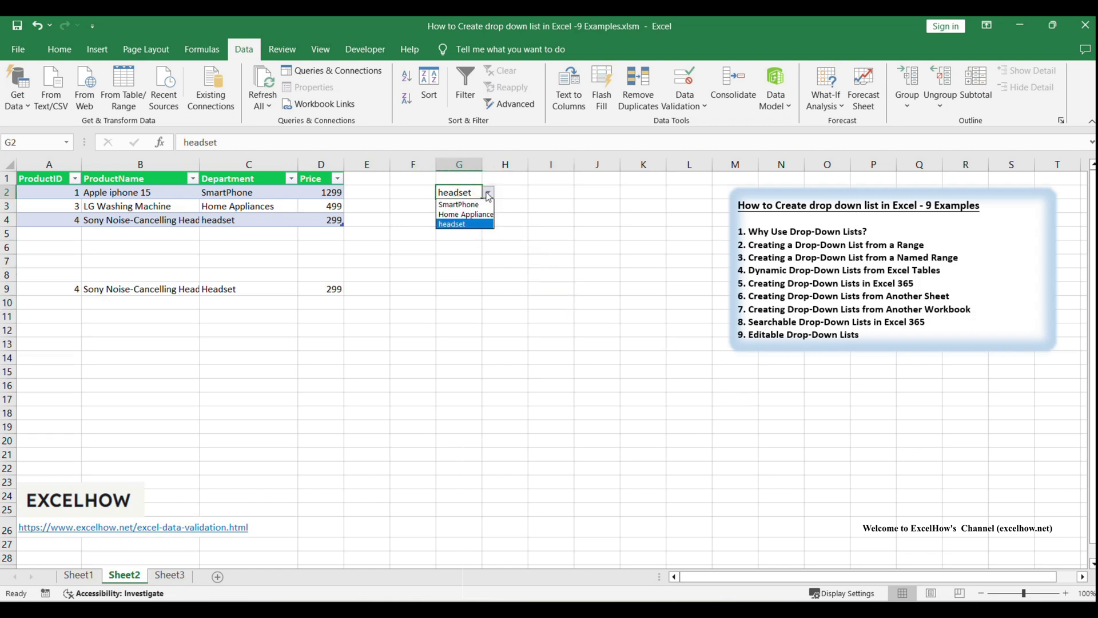
left_click(478, 204)
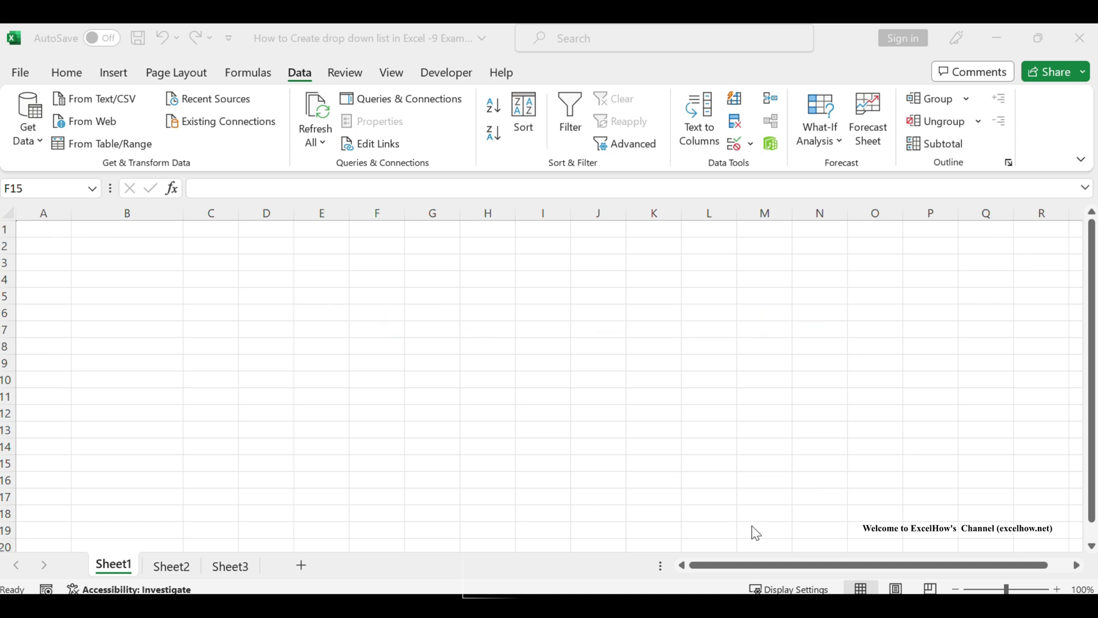
Switch to Sheet2 of the Excel 365 workbook and look over the drop-down topics and the employee Skills column
left_click(179, 569)
left_click(828, 377)
triple_click(867, 344)
left_click(756, 379)
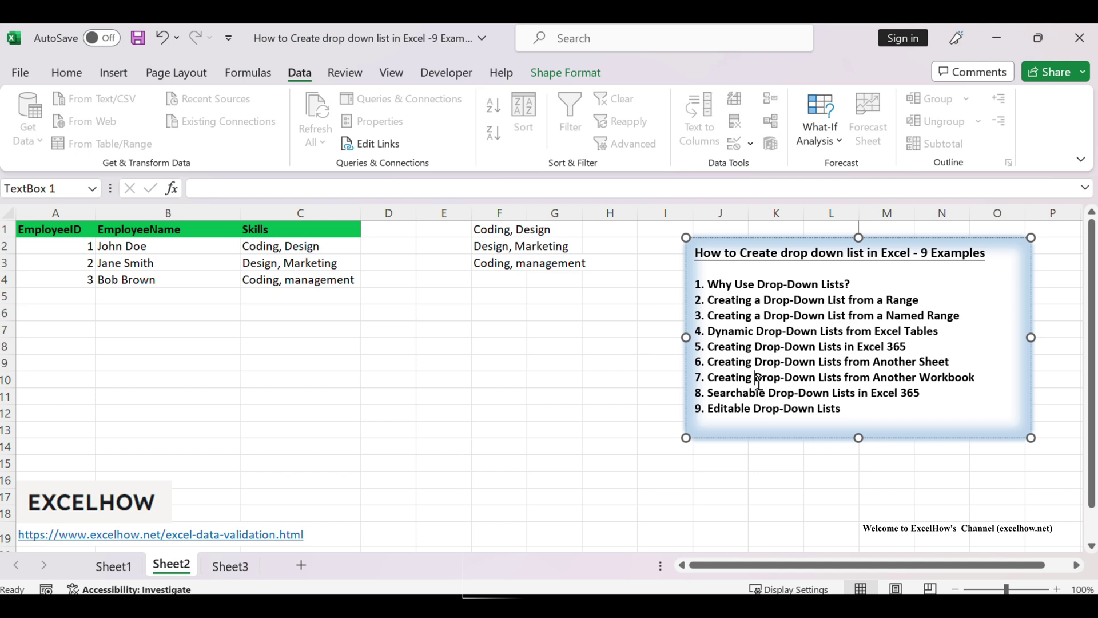
left_click(286, 362)
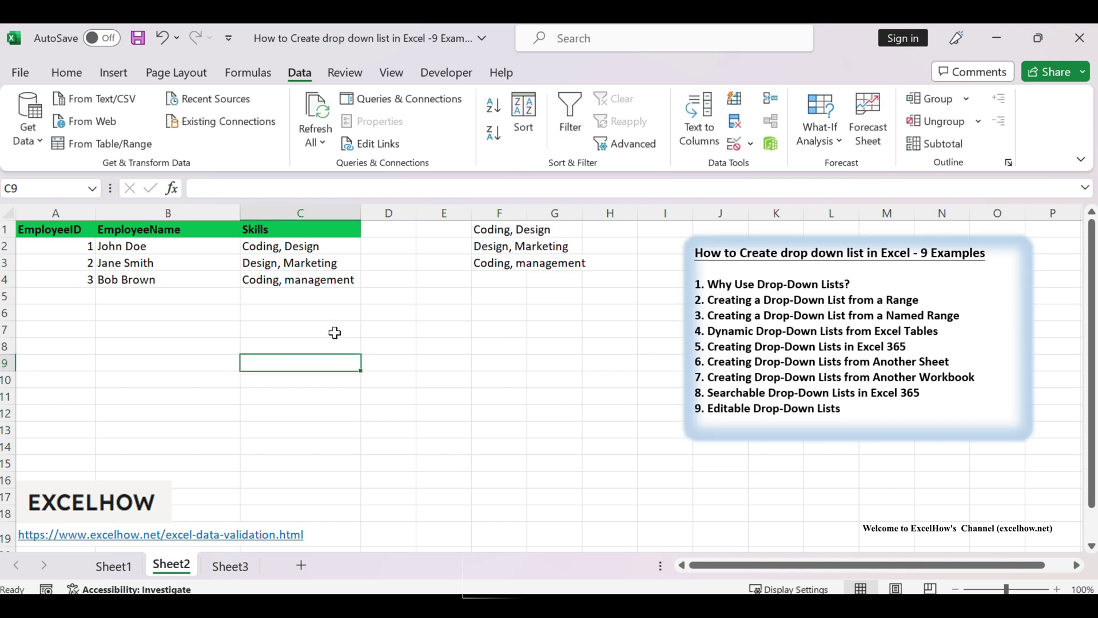
left_click(298, 211)
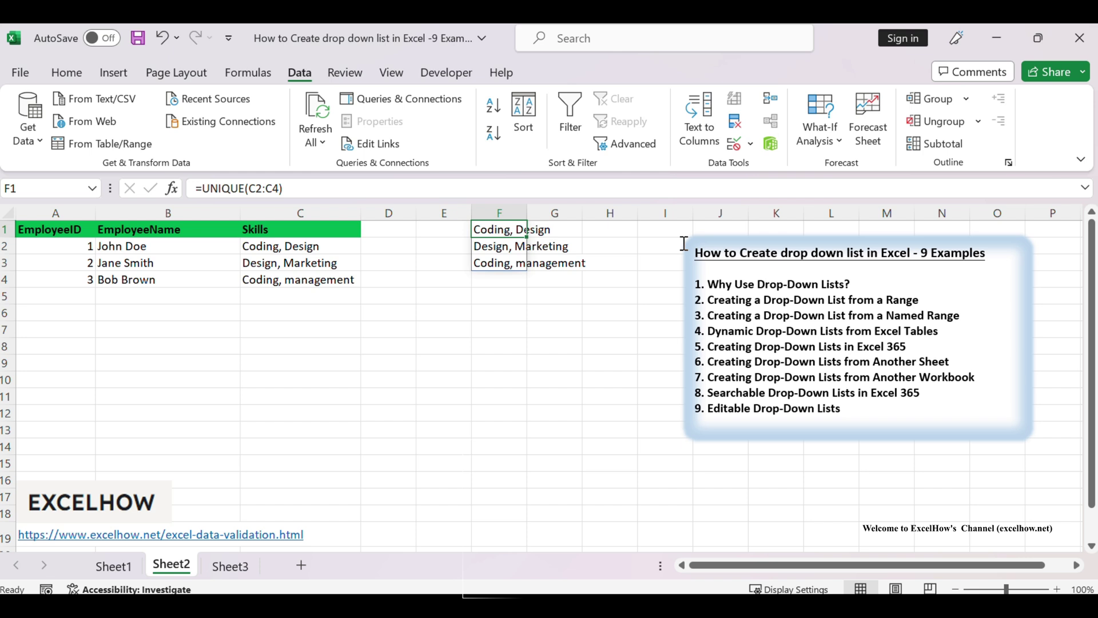
Add list data validation to cell F7 with the spilled UNIQUE results =$F$1# as its source
left_click(490, 333)
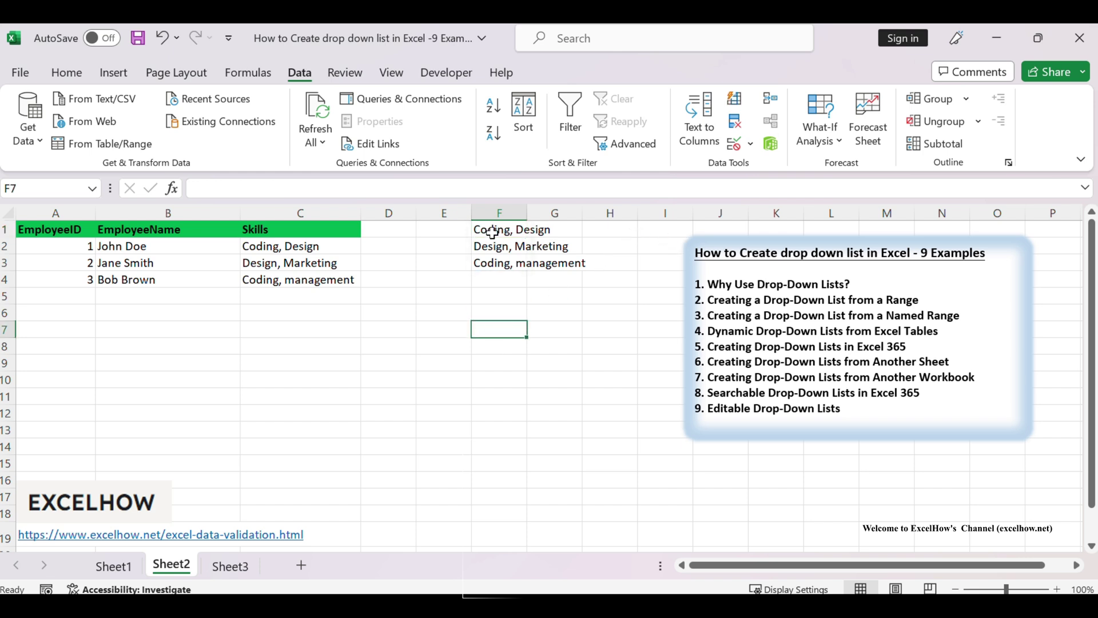
left_click(751, 145)
left_click(744, 166)
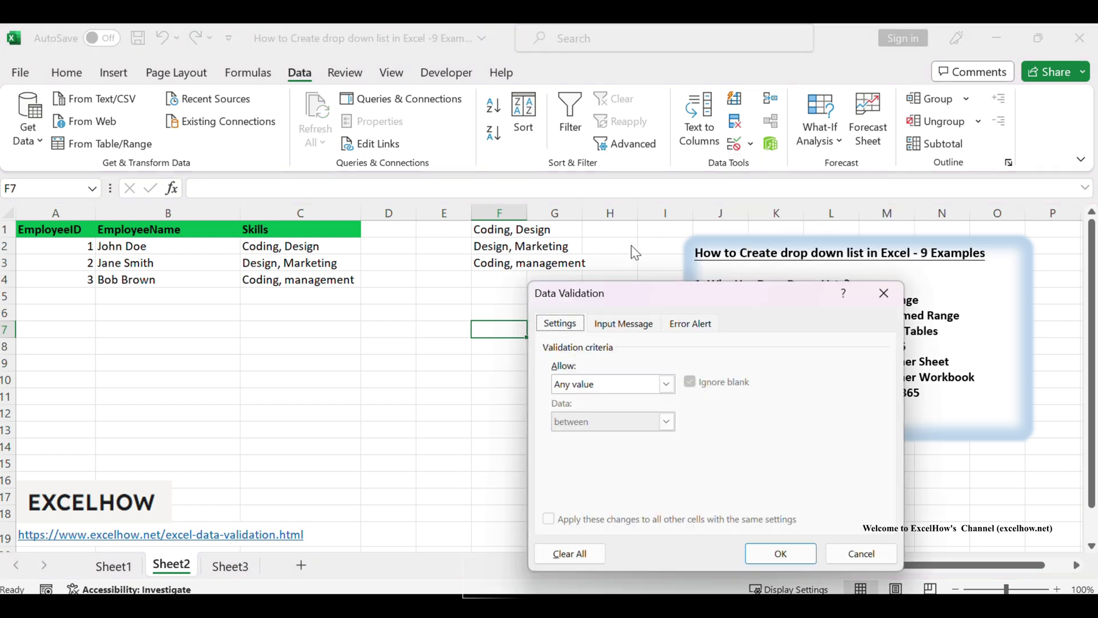
left_click_drag(633, 290, 717, 214)
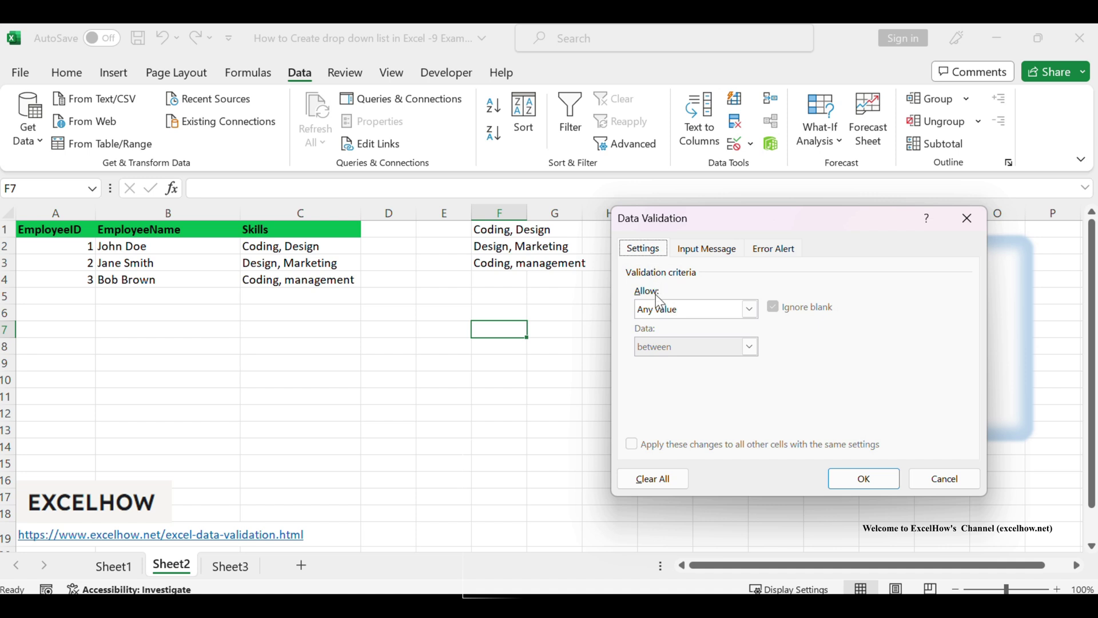
left_click(689, 304)
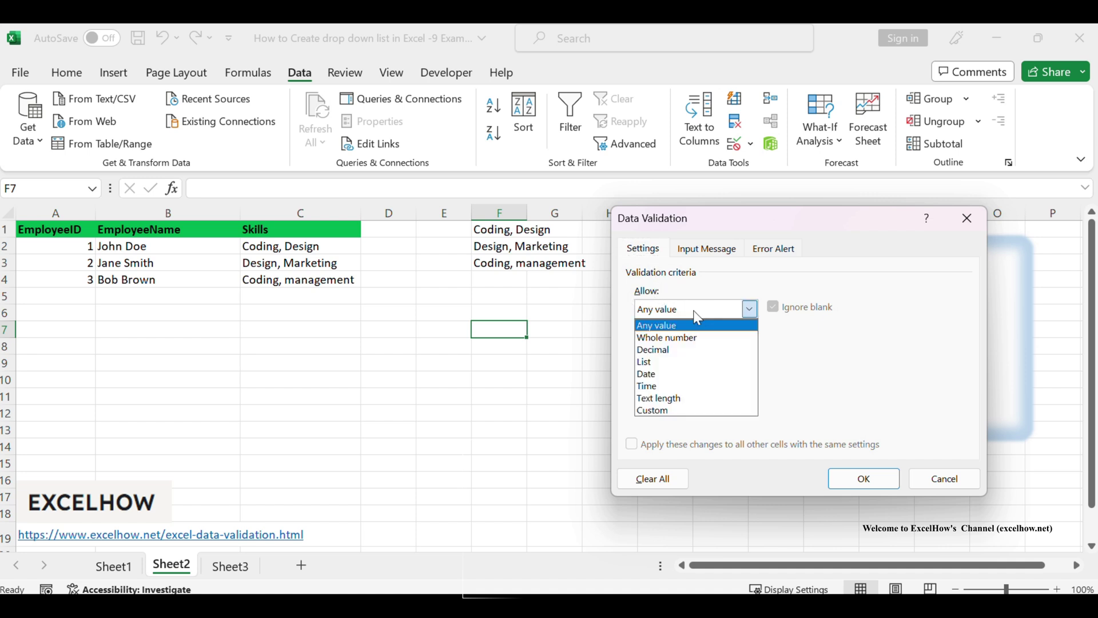
left_click(673, 358)
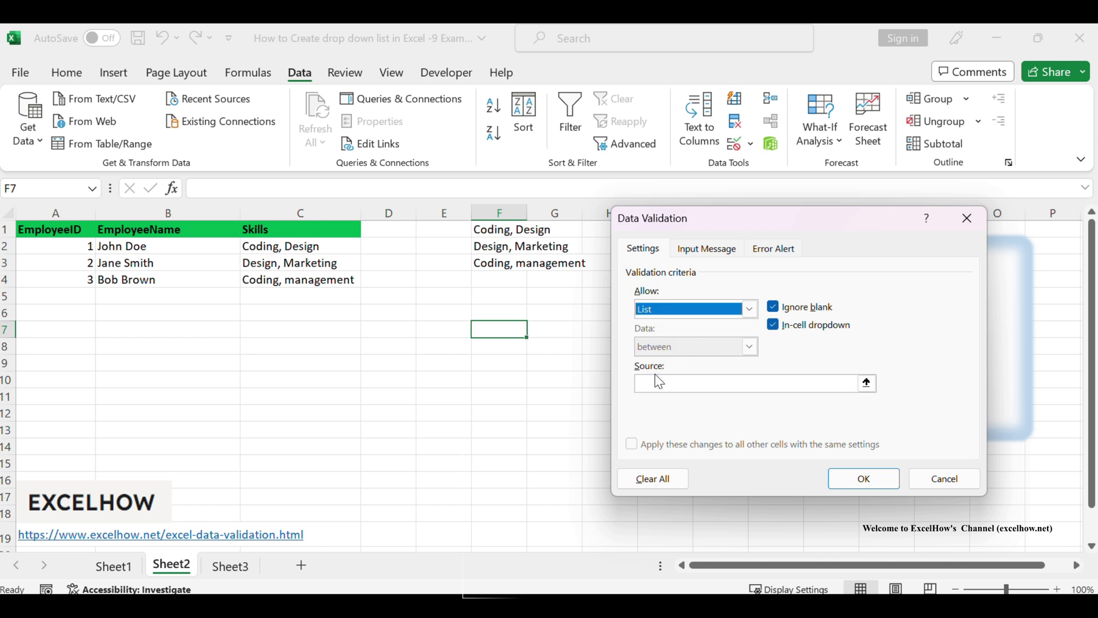
left_click(660, 383)
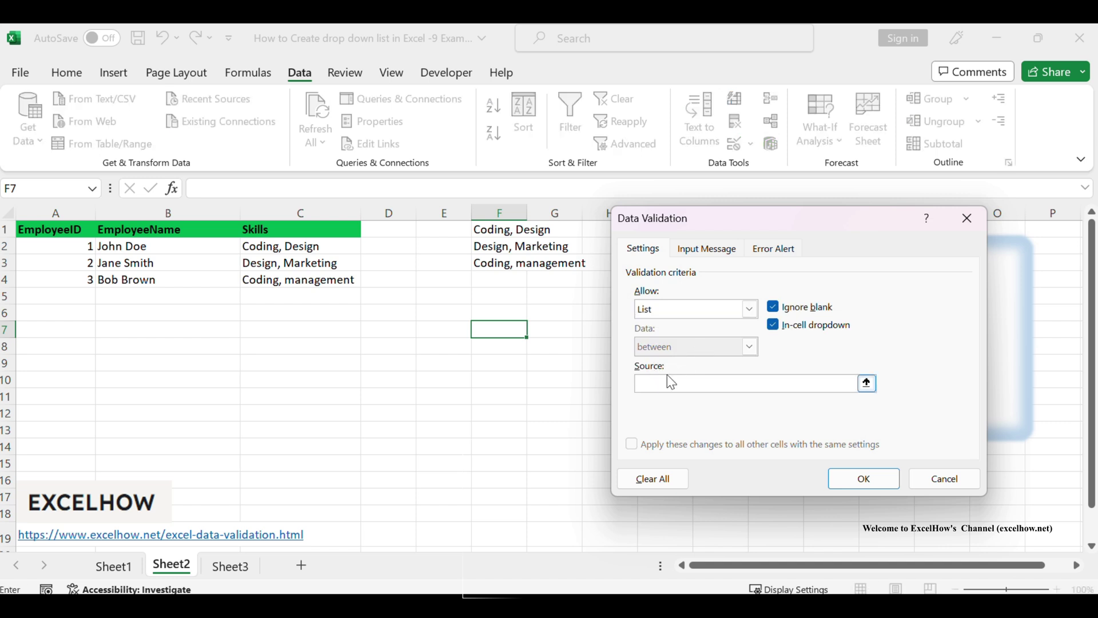
type("=$F$1#")
left_click(861, 478)
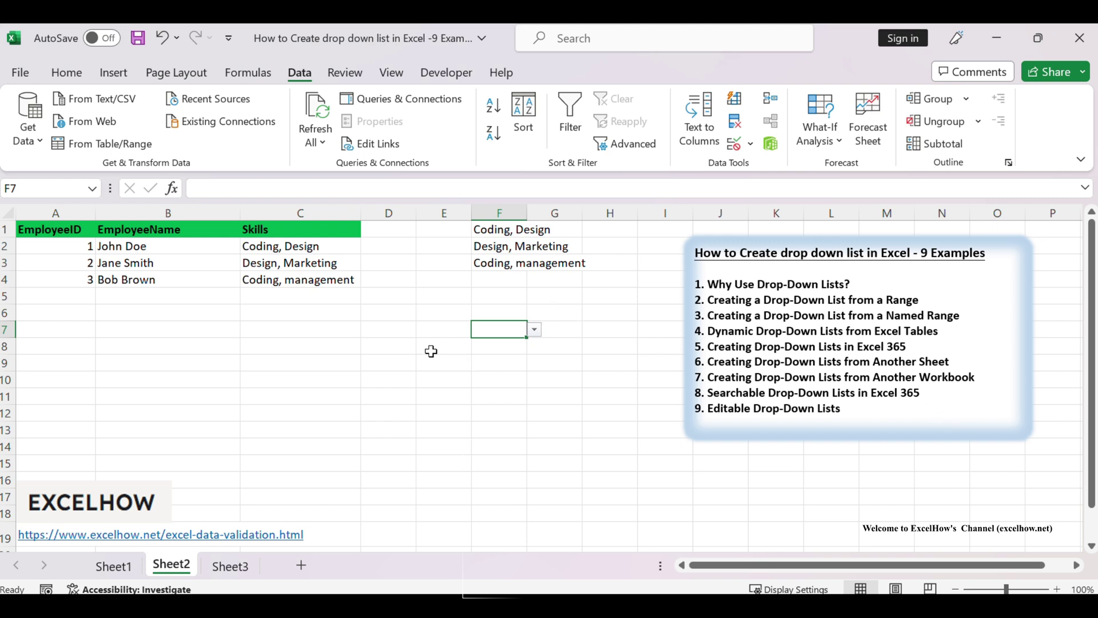
Test the F7 drop-down by choosing each skills entry in turn, finishing with "Coding, Design"
left_click(534, 331)
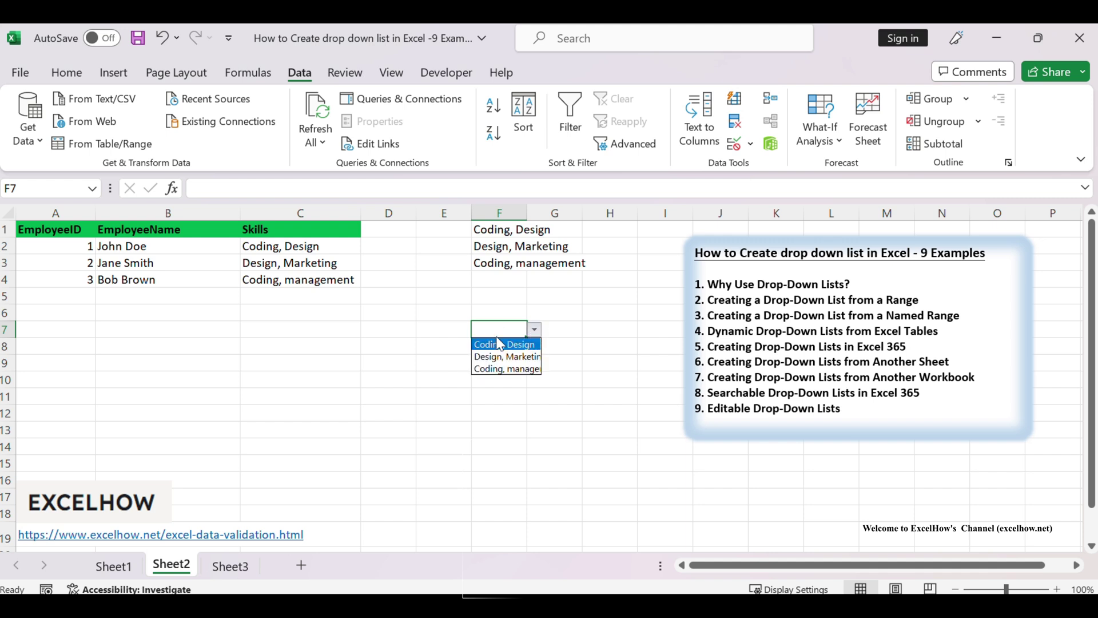
left_click(504, 356)
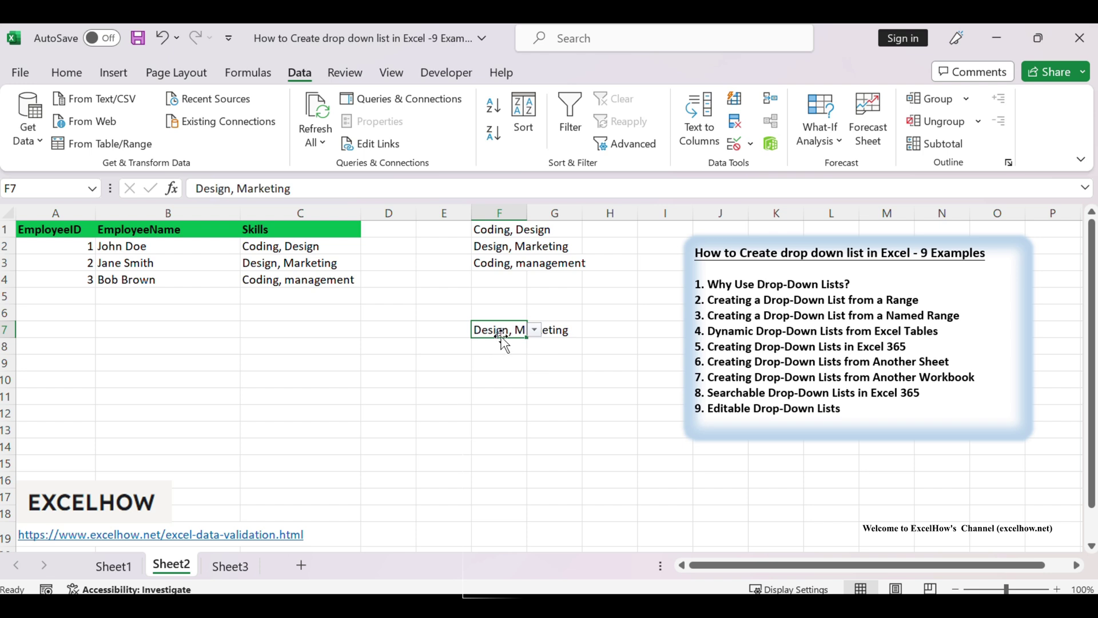
left_click(534, 331)
left_click(511, 346)
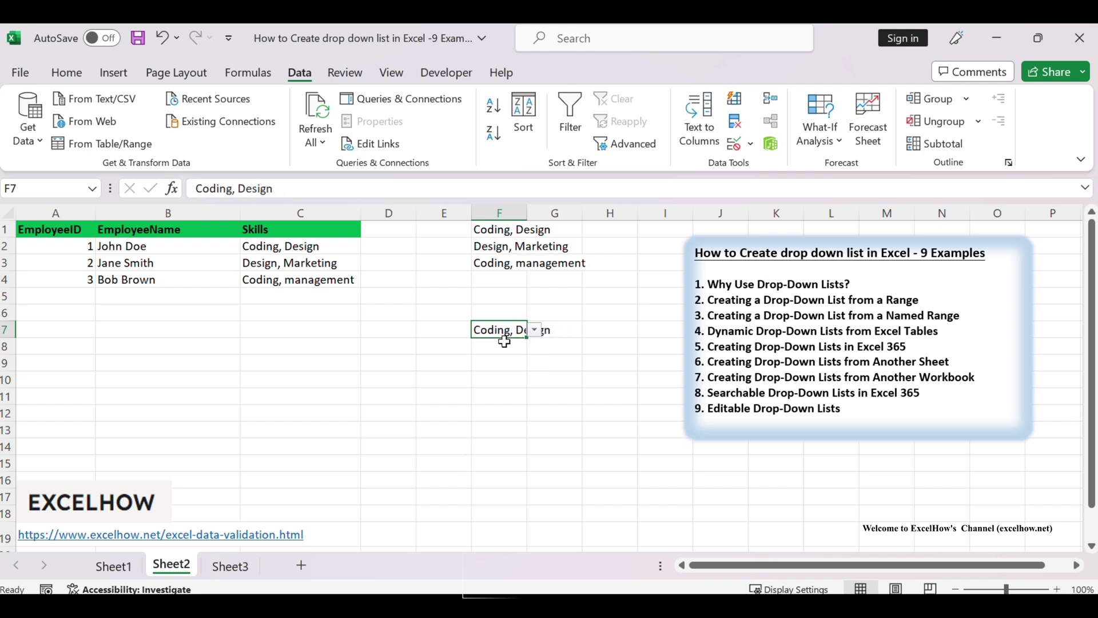
left_click(534, 331)
left_click(507, 368)
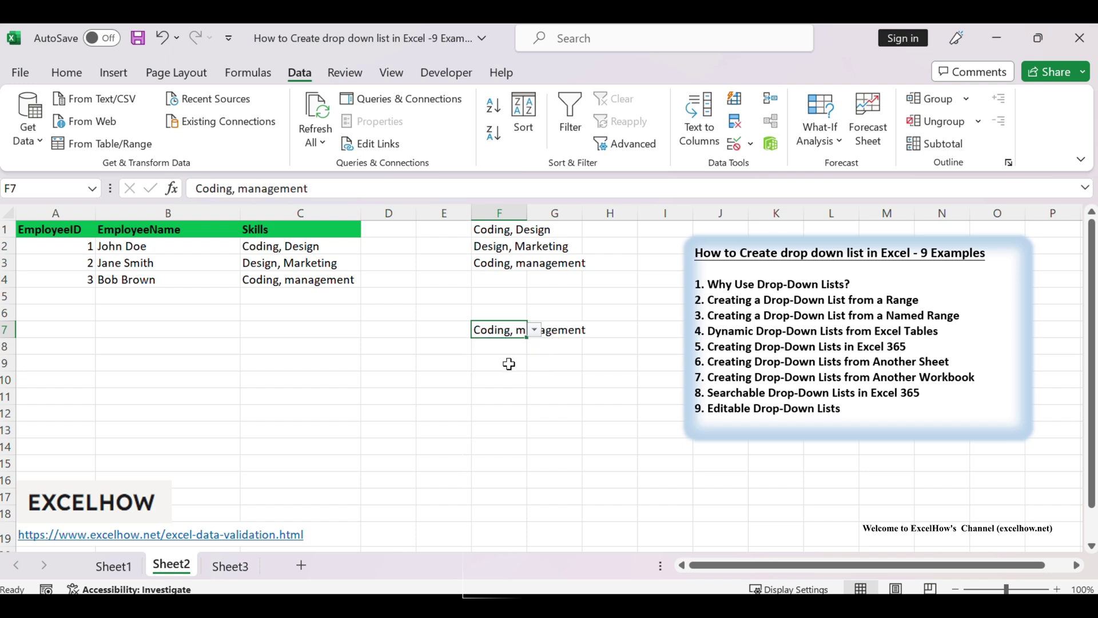
left_click(535, 331)
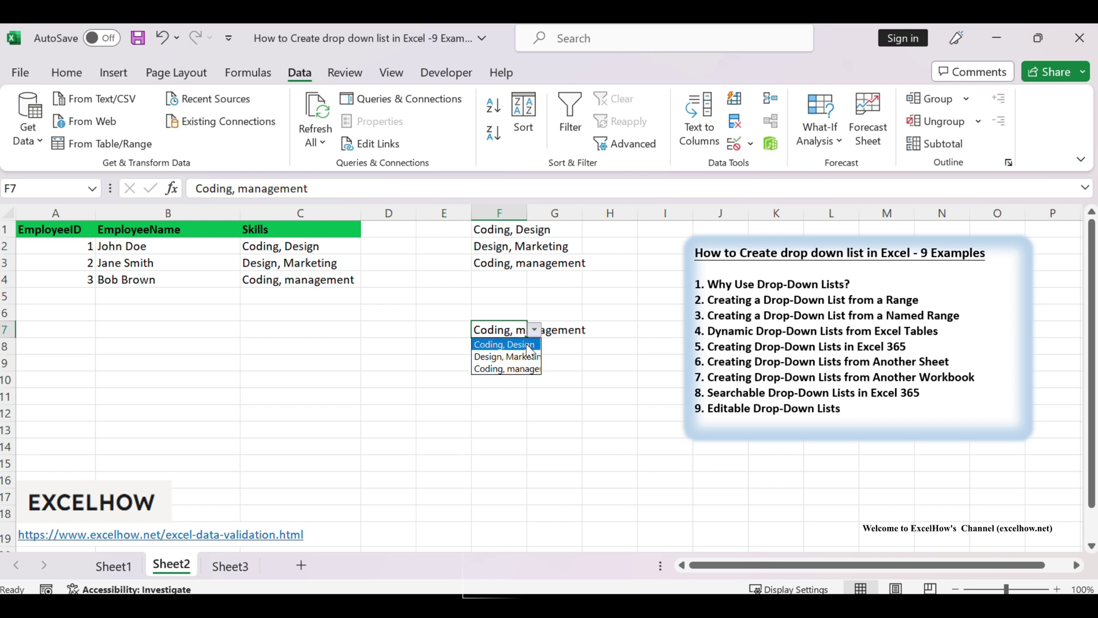
left_click(523, 346)
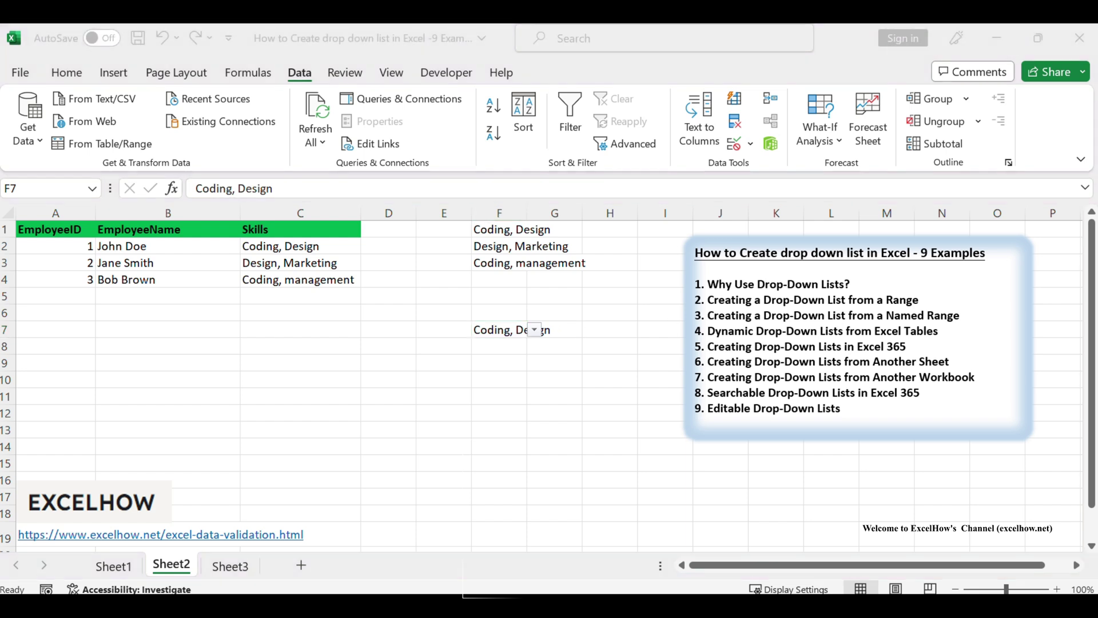
left_click(497, 229)
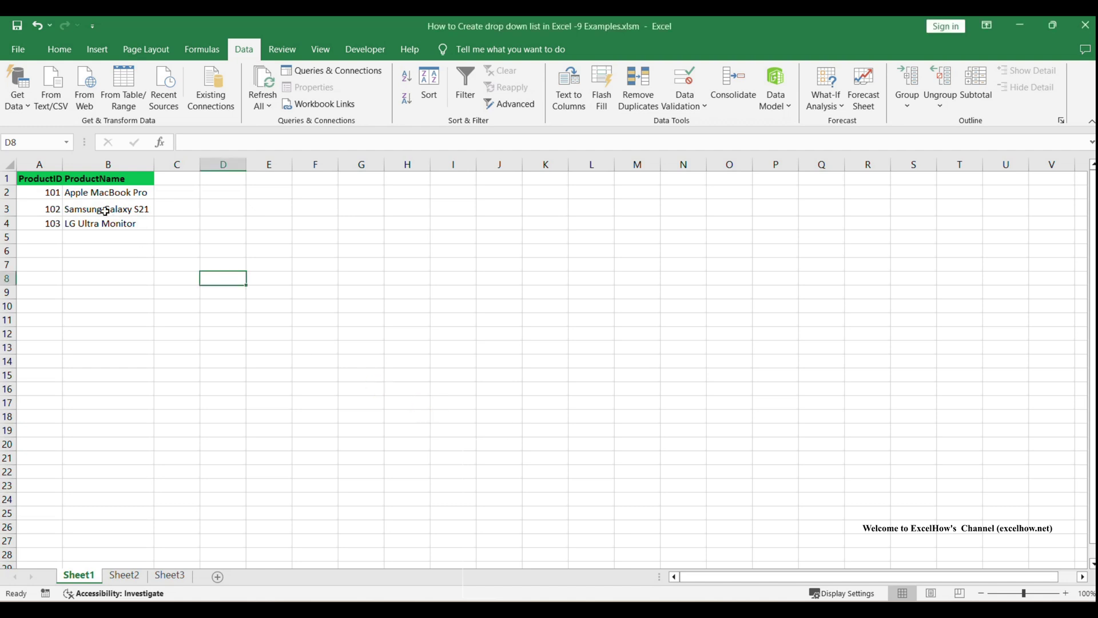
Look over the product table on Sheet1 and the order table on Sheet2, ending on Sheet2
left_click_drag(37, 178, 130, 226)
left_click(166, 276)
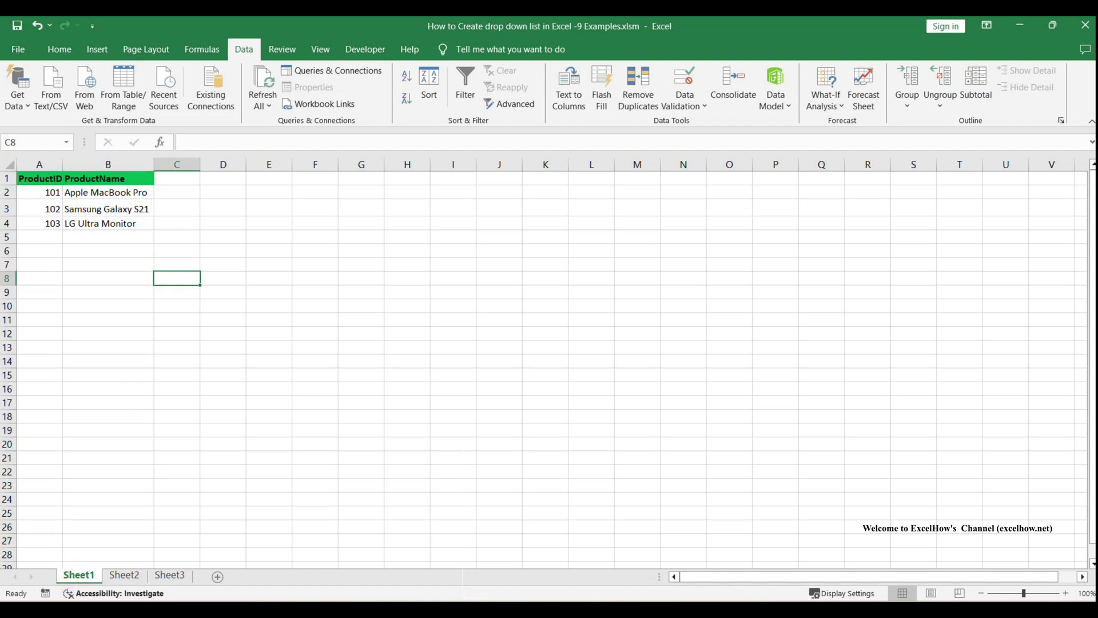
left_click(133, 577)
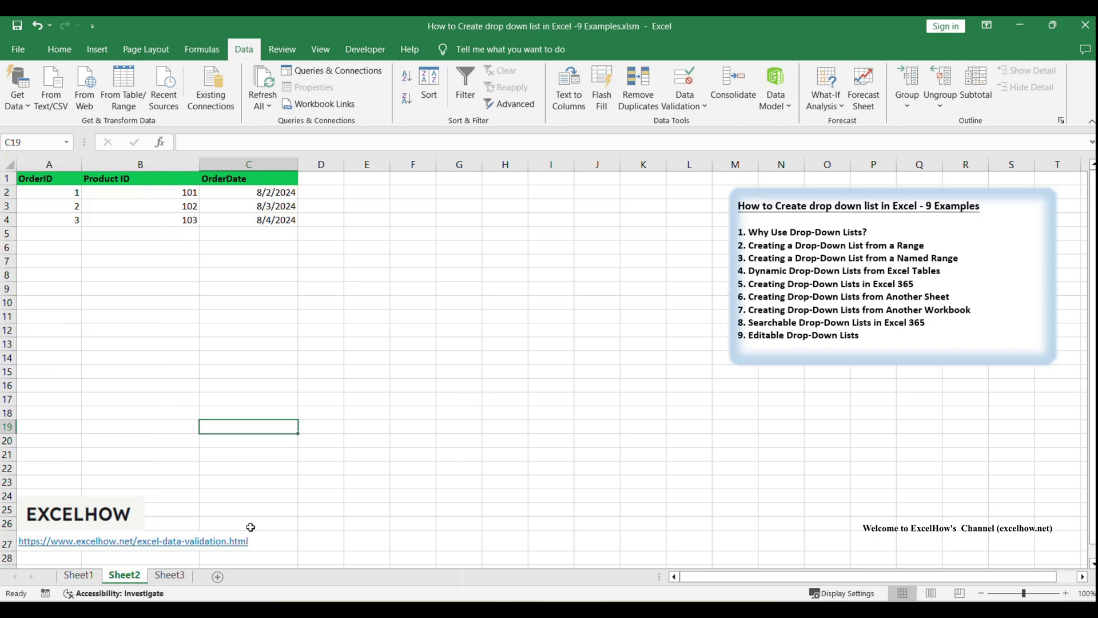
left_click(78, 575)
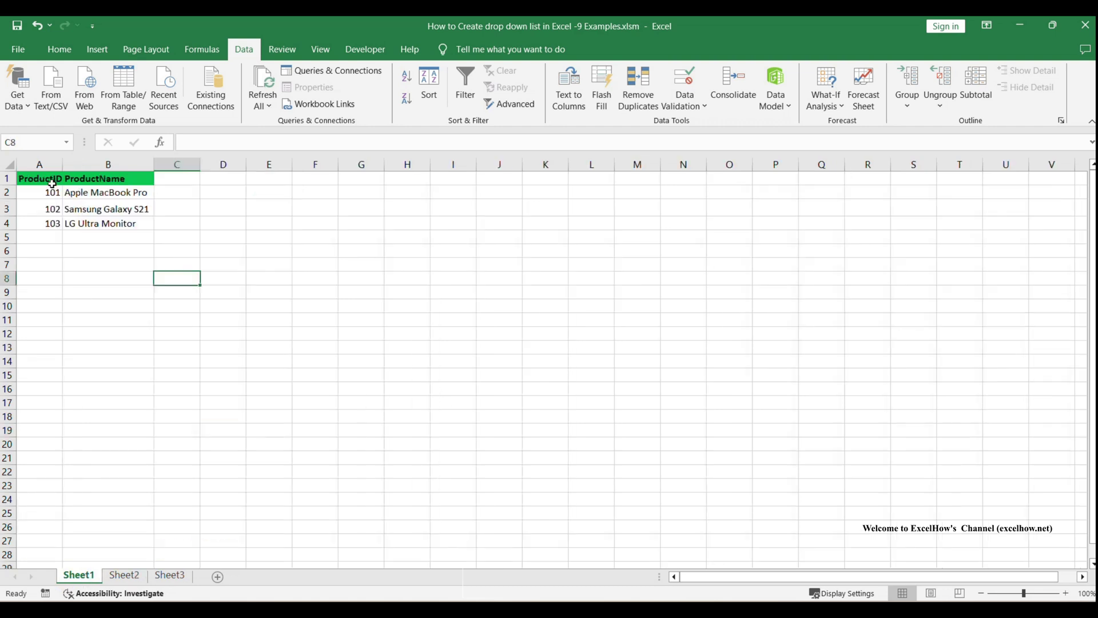
left_click(133, 576)
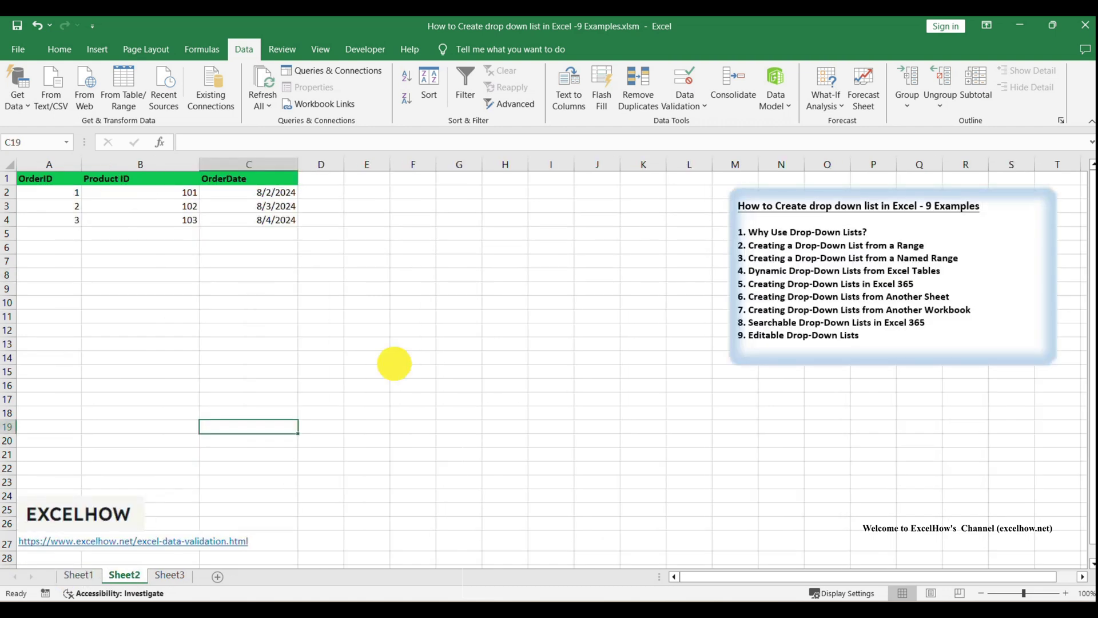
left_click(398, 358)
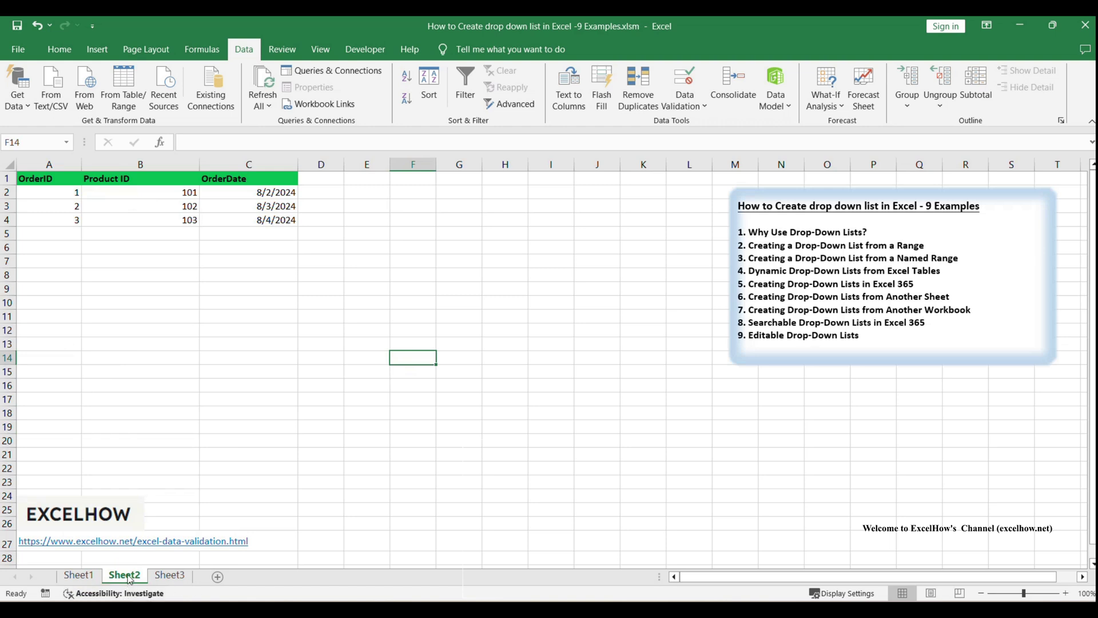
Add list data validation to cell F3 on Sheet2 with =Sheet1!$A$2:$A$4 as its source
left_click(408, 209)
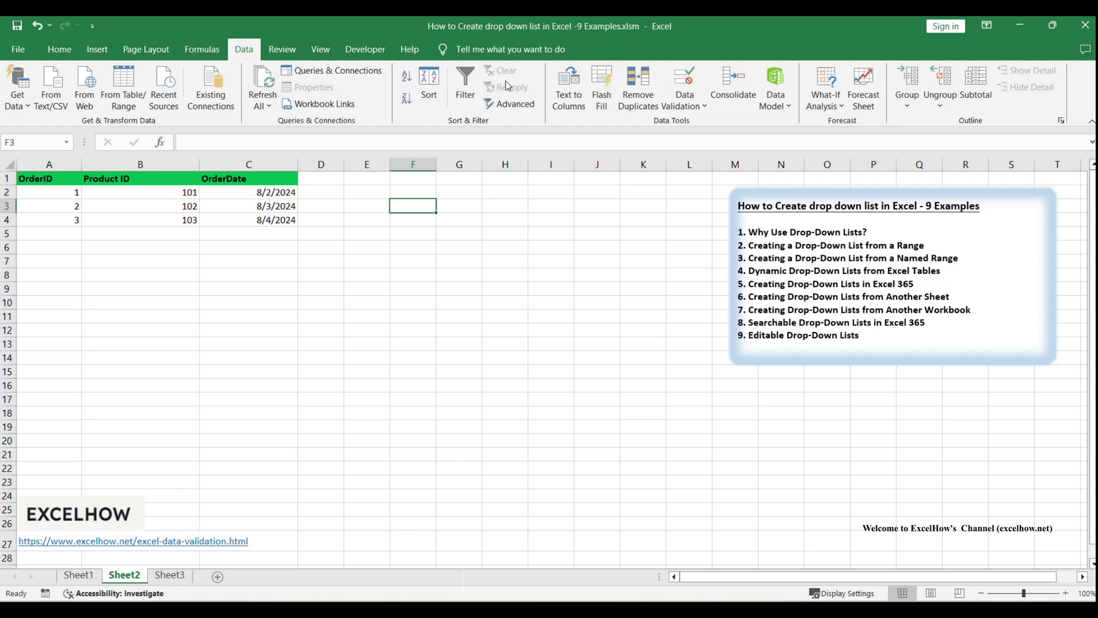
left_click(689, 109)
left_click(692, 121)
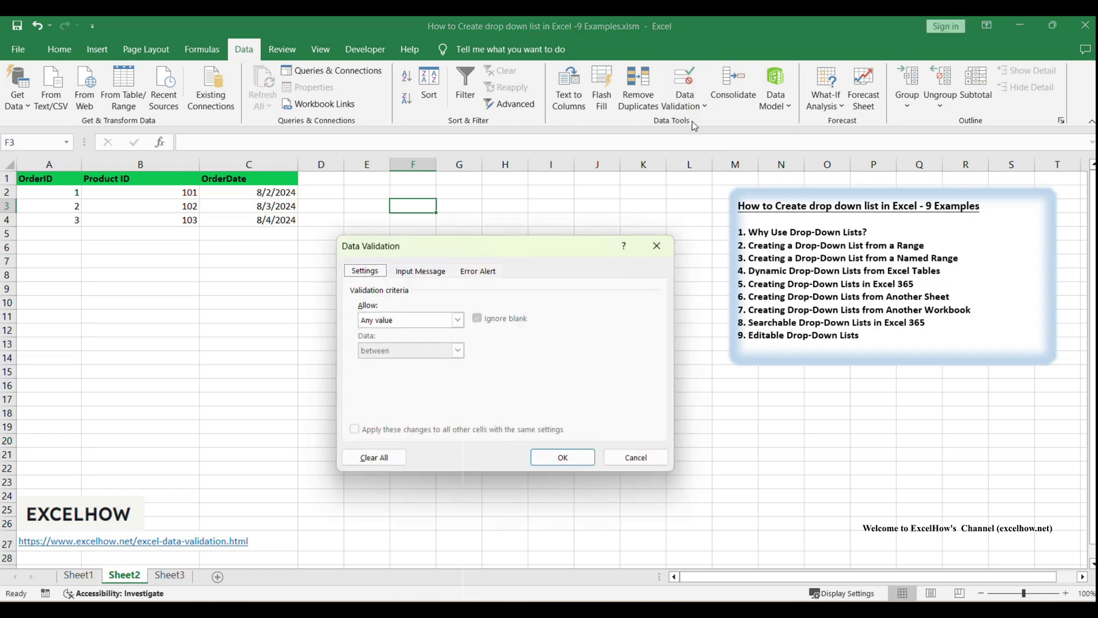
left_click_drag(449, 242, 501, 228)
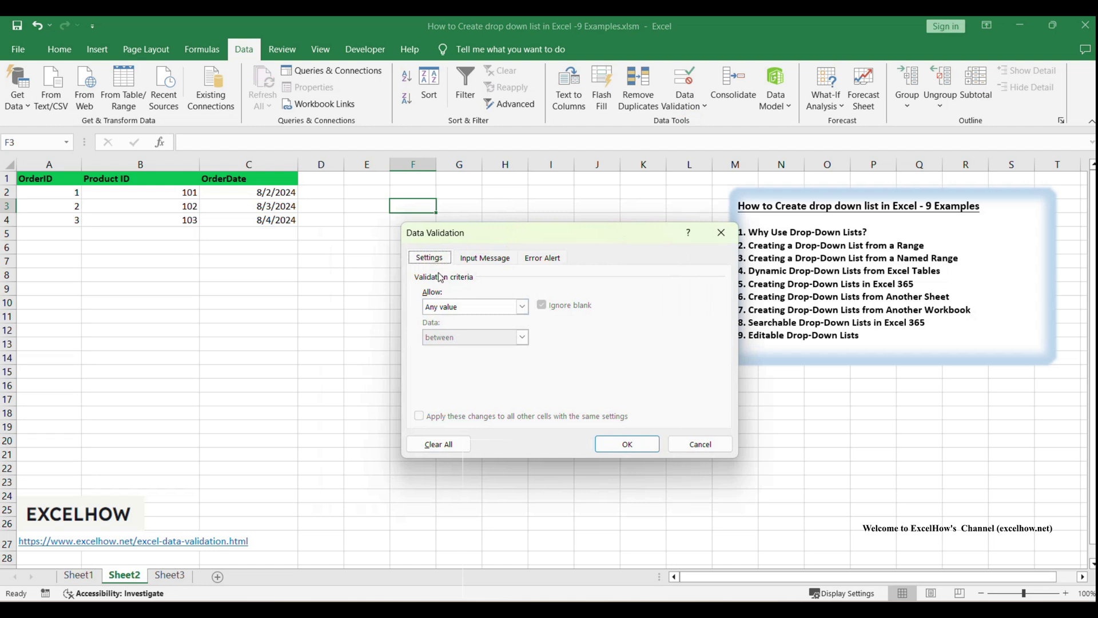
left_click(473, 307)
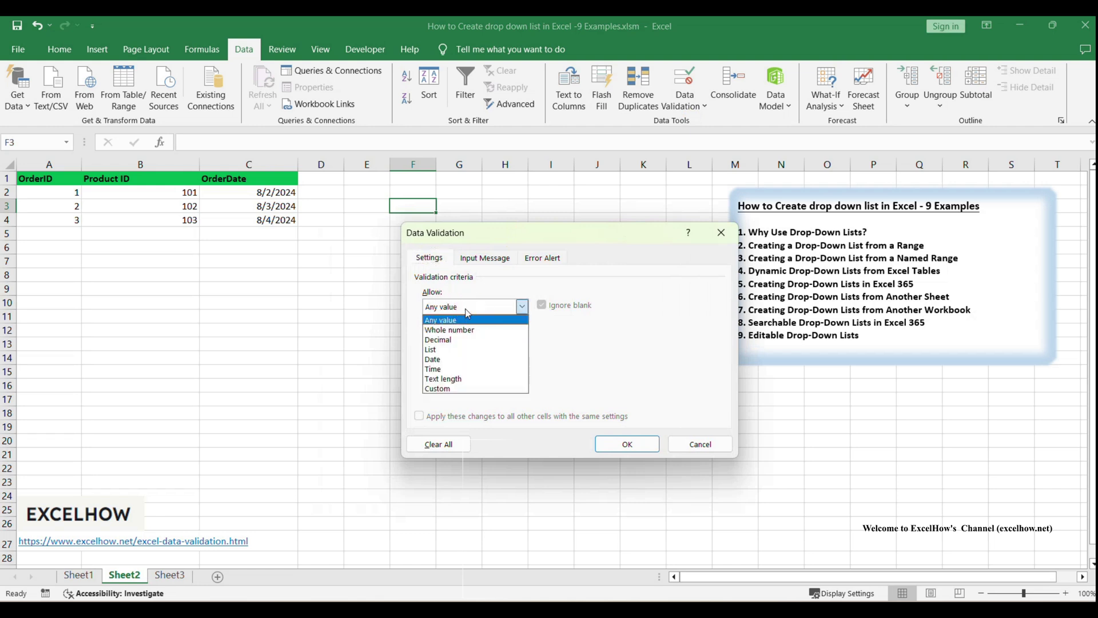
left_click(450, 349)
left_click(464, 367)
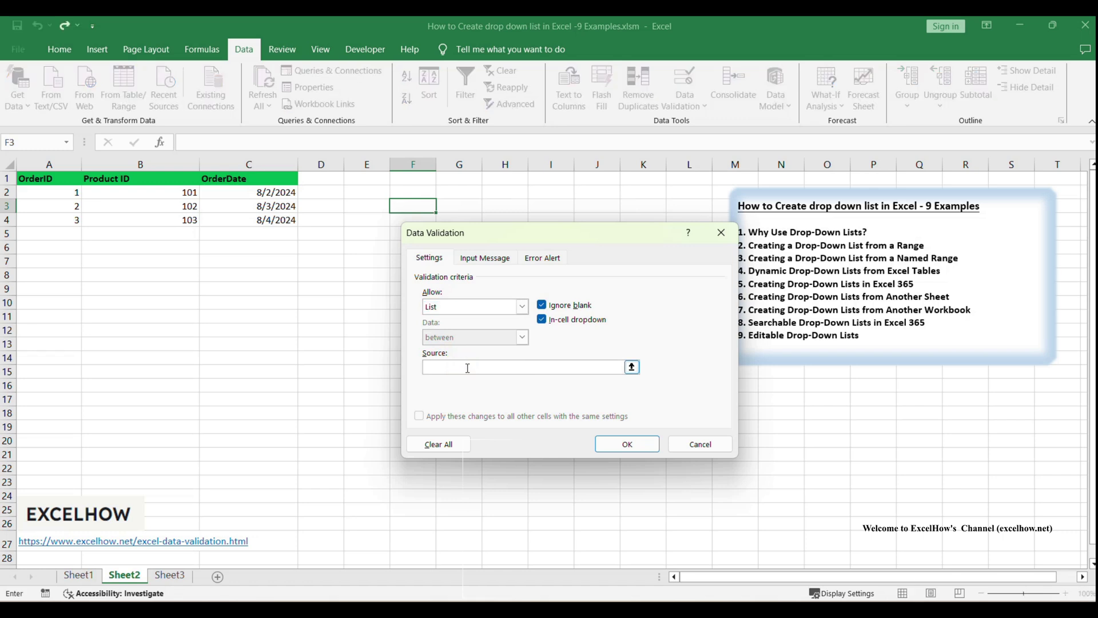
type("=Sheet1!$A$2:$A$4")
left_click_drag(507, 369, 380, 368)
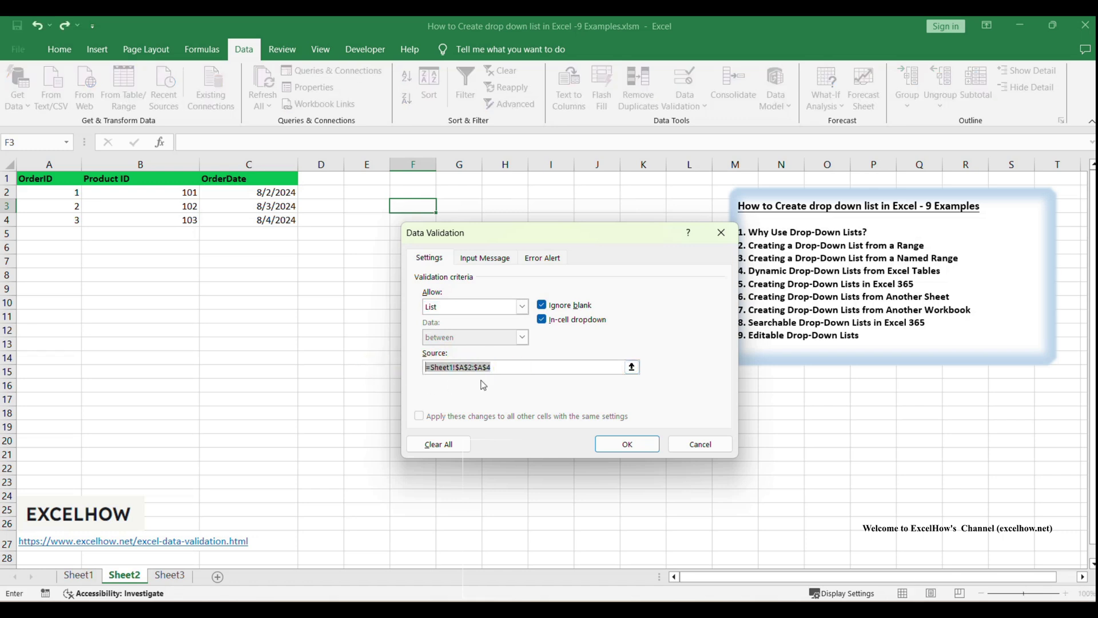
left_click(503, 368)
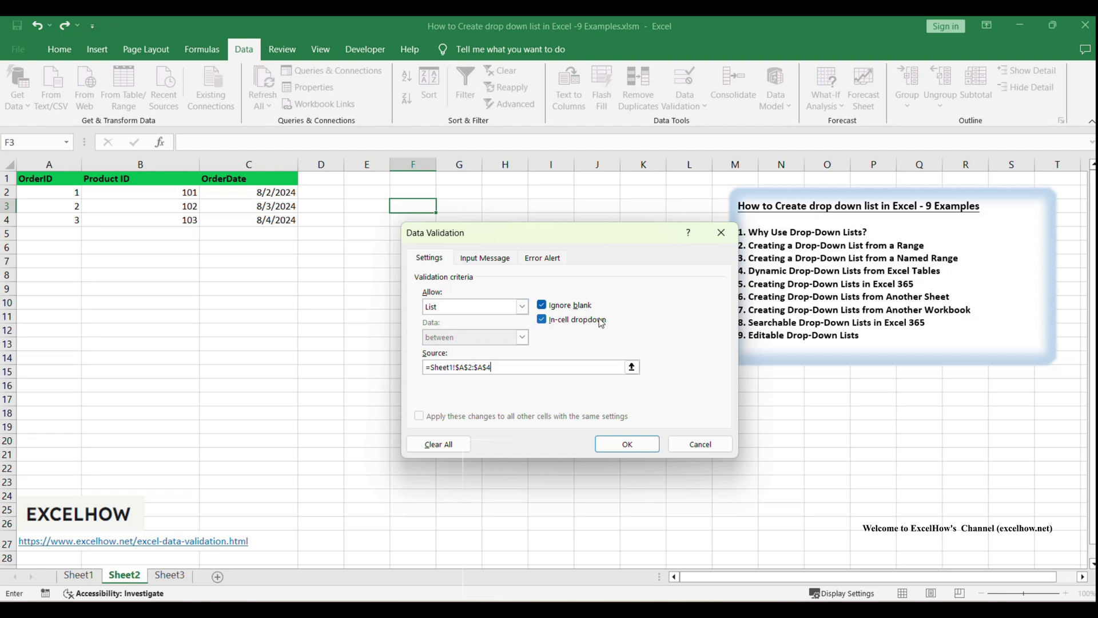
left_click(627, 445)
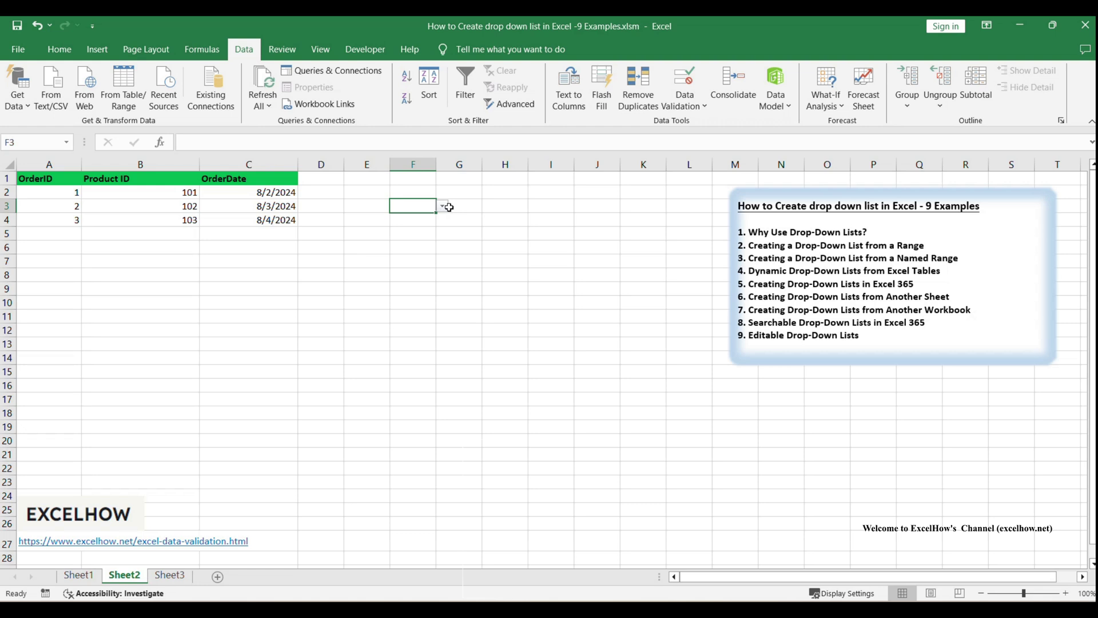
Choose product ID 102 from the new drop-down in cell F3
left_click(442, 209)
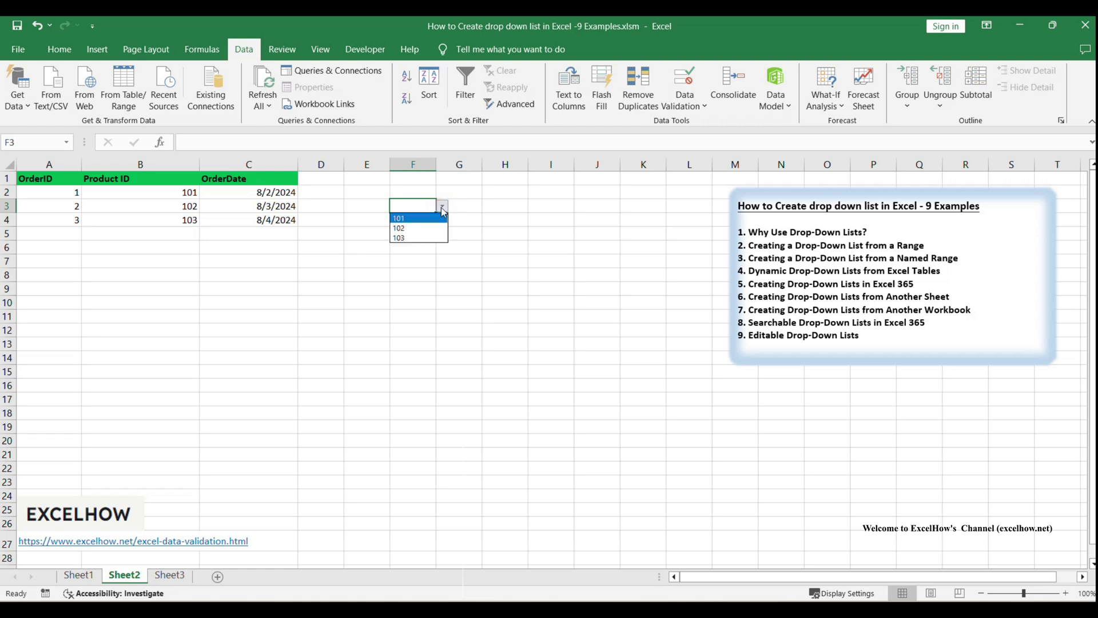
left_click(408, 228)
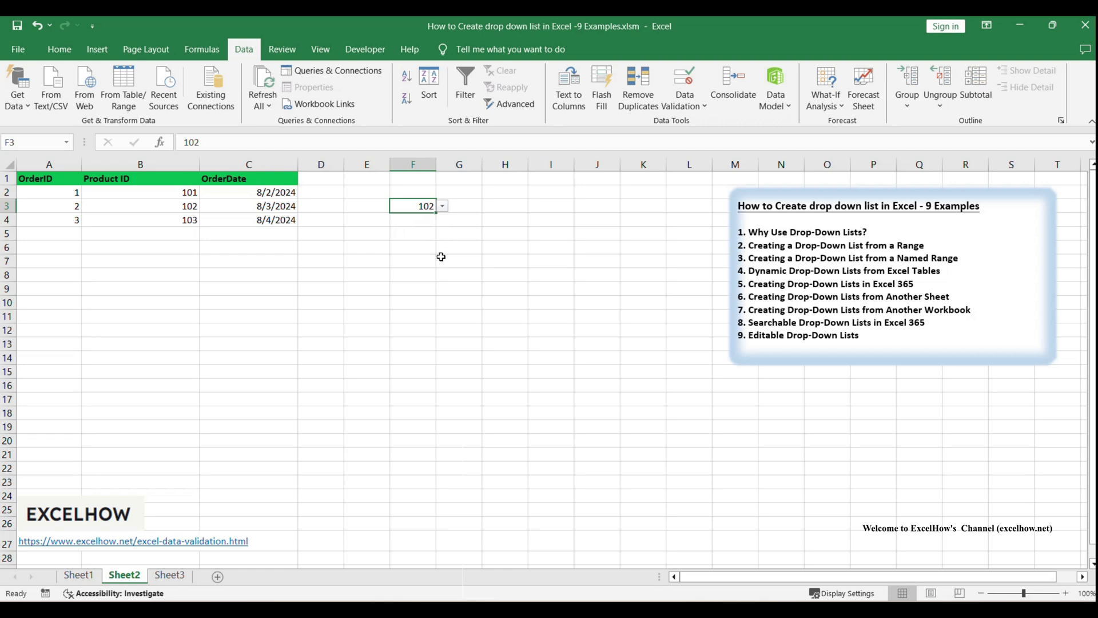
scroll(471, 302, "down", 1)
scroll(472, 302, "up", 1)
left_click(471, 275)
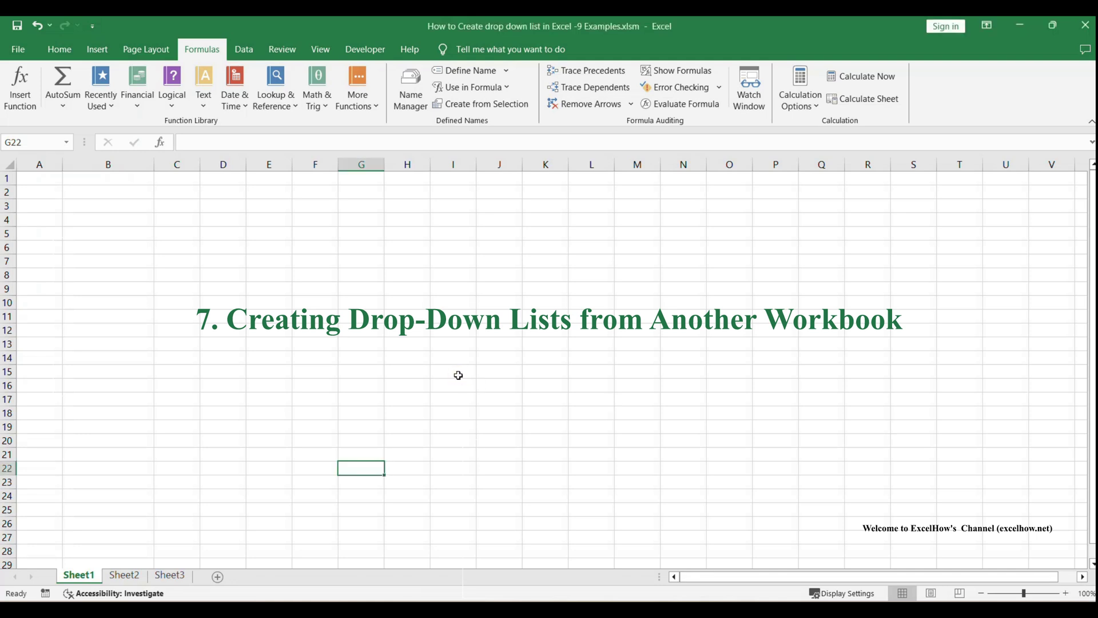
Switch to the Suppliers.xlsx workbook and look over its supplier table
mouse_move(797, 578)
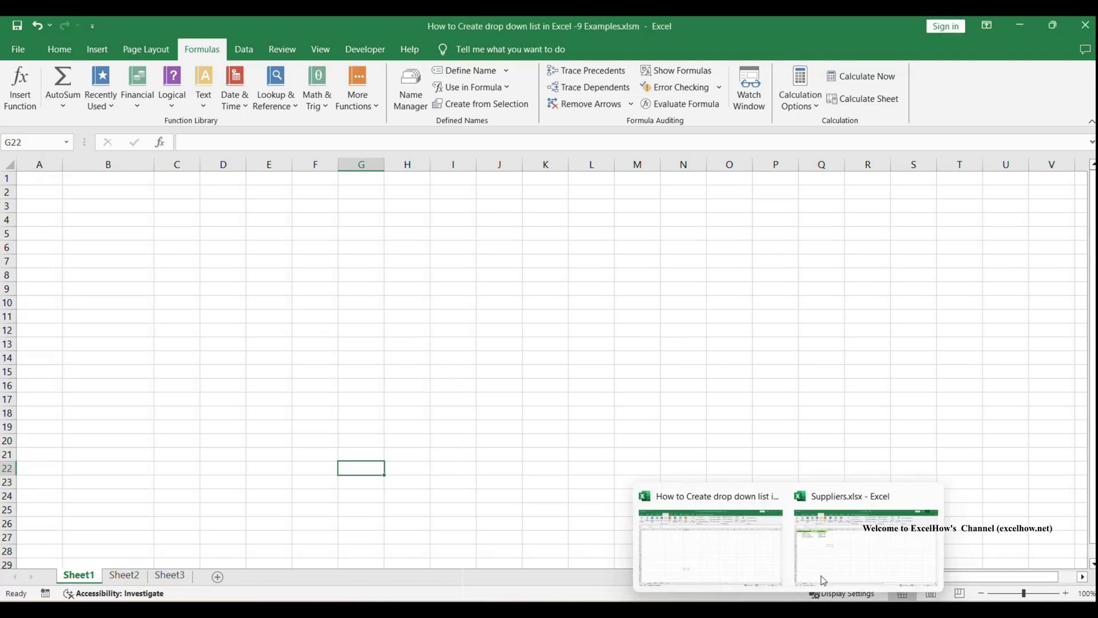
left_click(839, 553)
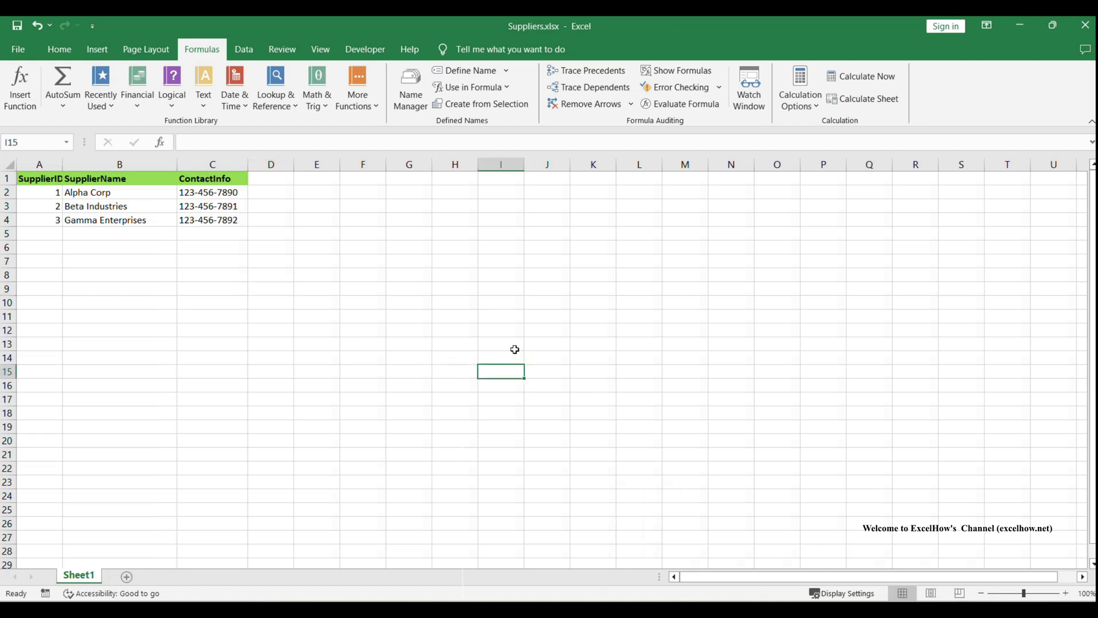
left_click_drag(41, 182, 202, 227)
left_click(363, 316)
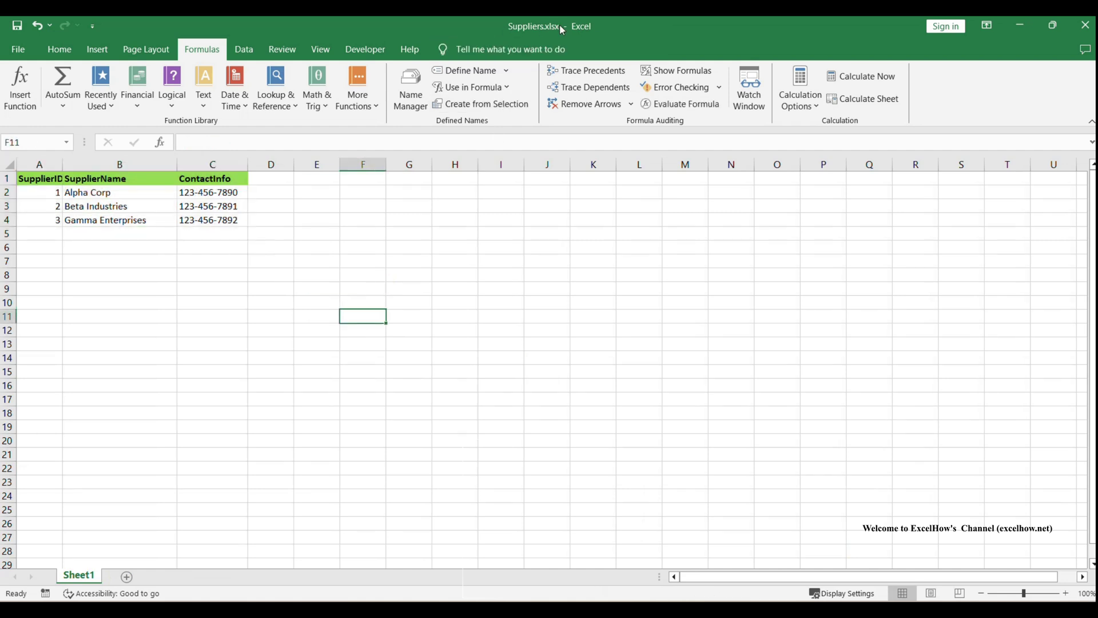
left_click(432, 443)
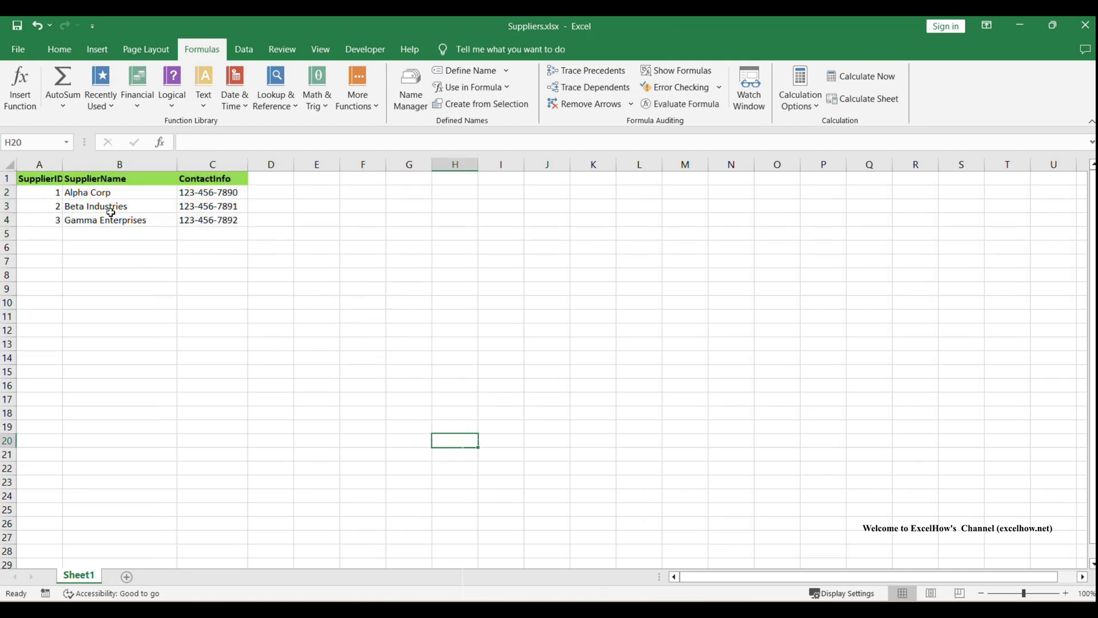
Select the supplier names in B2:B4 and check which range name is assigned to them
left_click(100, 196)
left_click_drag(100, 196, 103, 219)
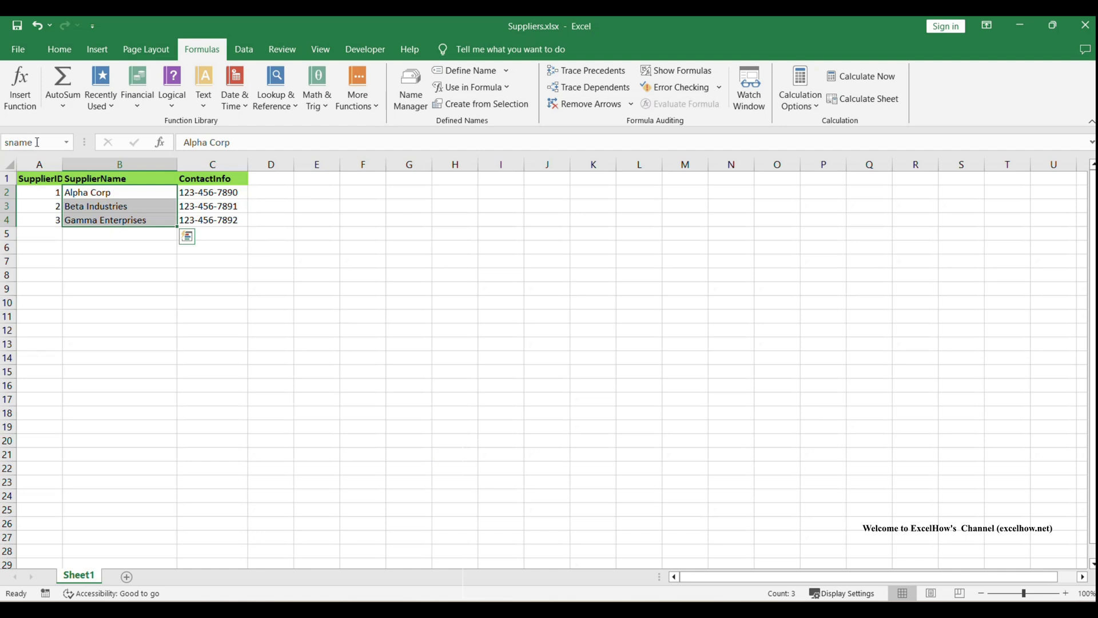
left_click(359, 375)
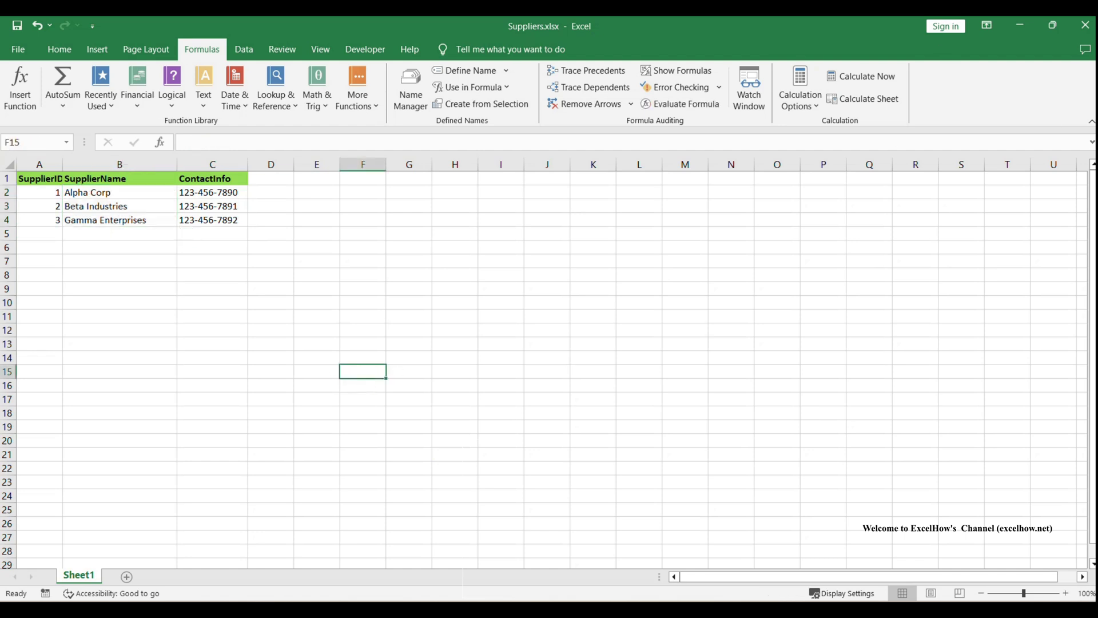
Back in the drop-down examples workbook, define the workbook-scope name dname from Sheet2, referring to =Suppliers.xlsx!sname
left_click(1021, 27)
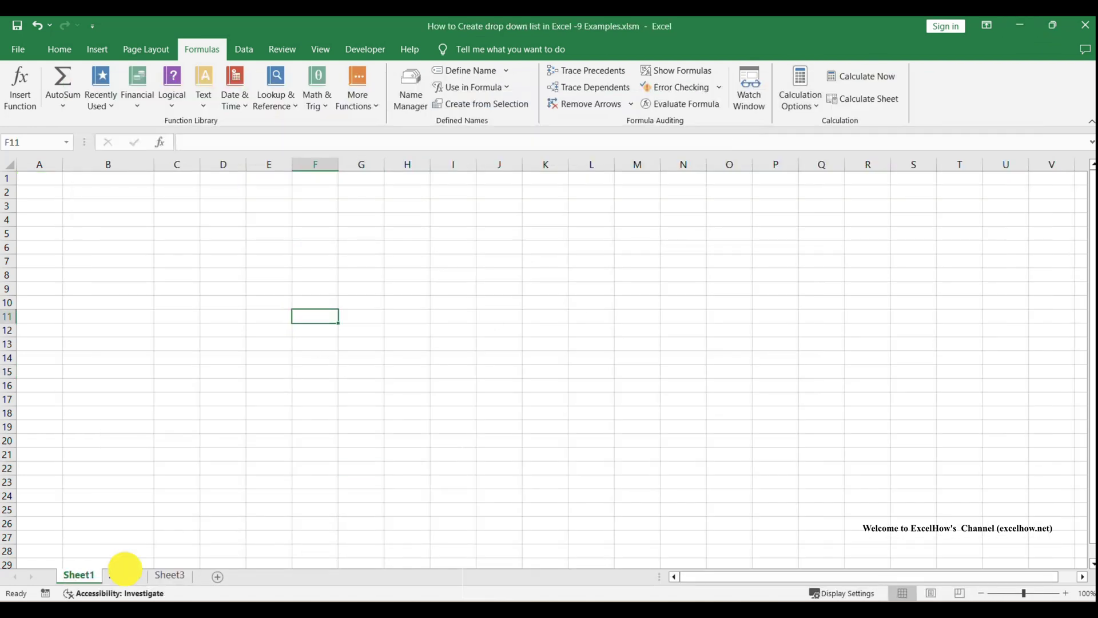
left_click(124, 575)
left_click(184, 369)
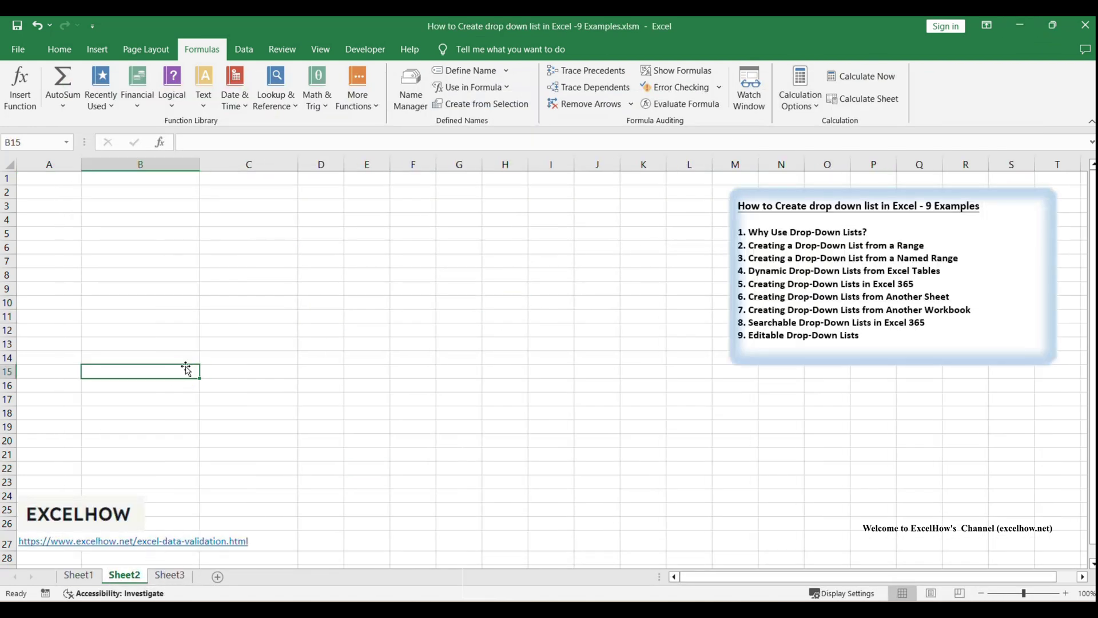
left_click(381, 292)
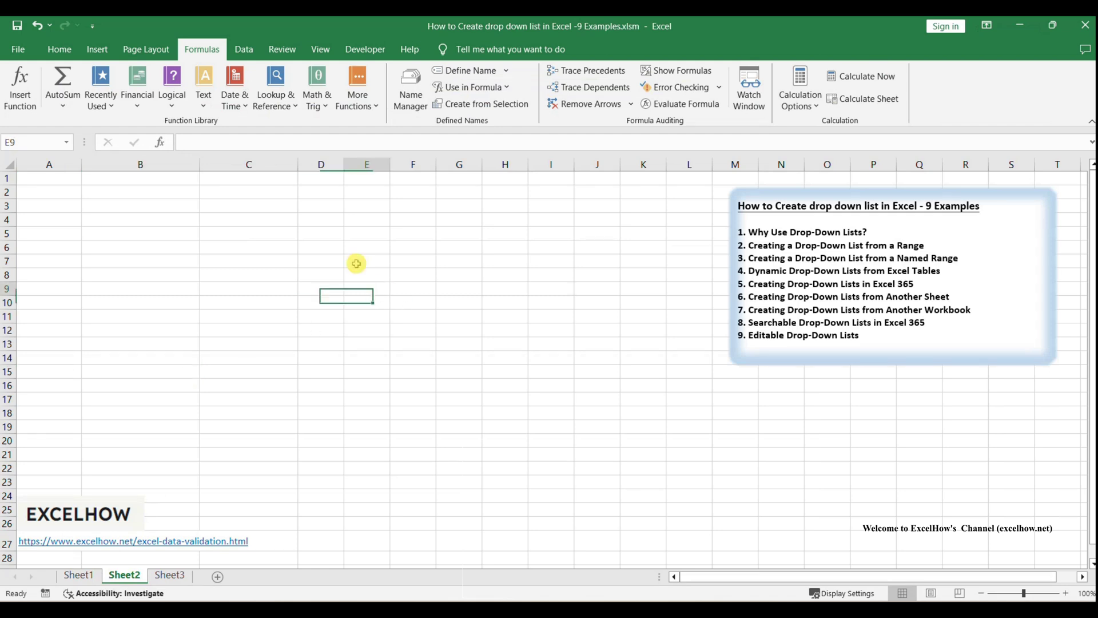
left_click(225, 195)
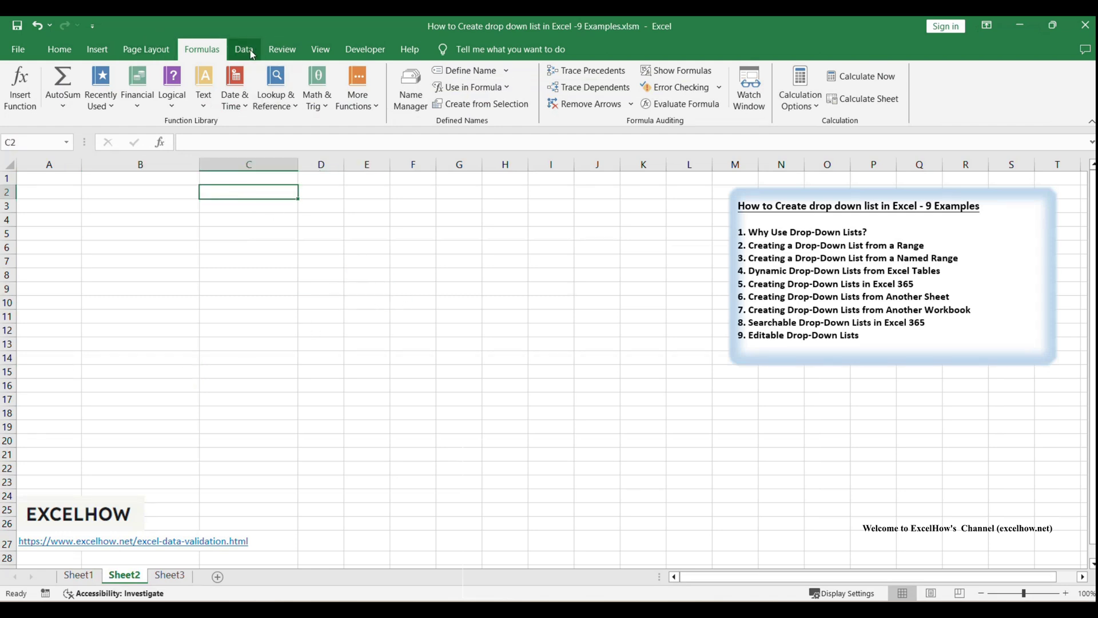
left_click(464, 69)
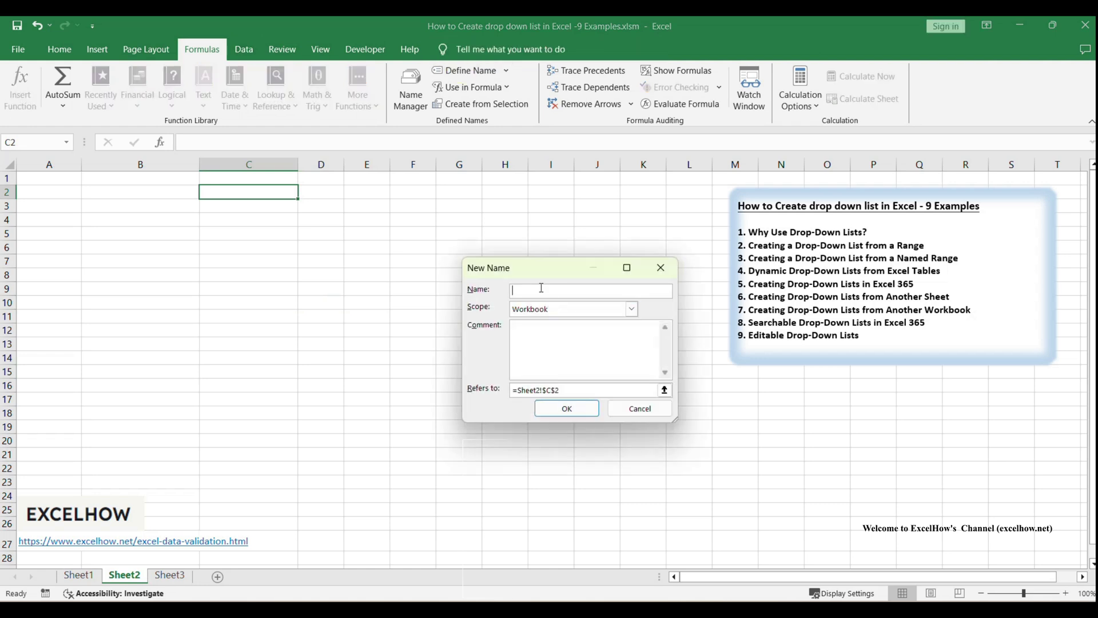
type("dname")
triple_click(592, 392)
type("=Suppliers.xlsx!sname")
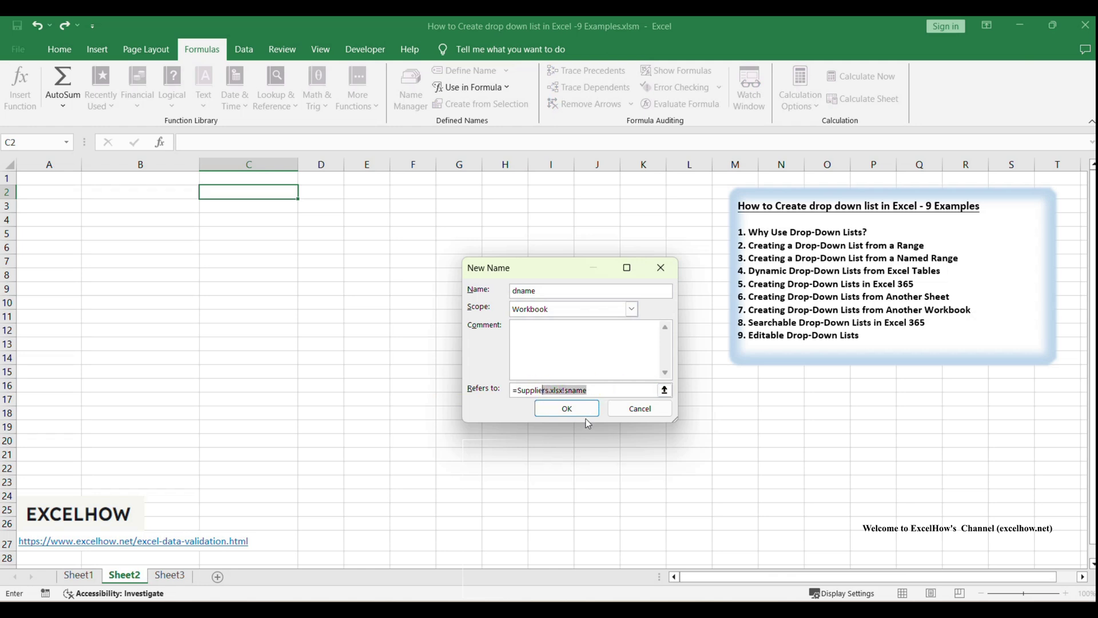
left_click(558, 405)
Add list data validation to cell F14 on Sheet2 with =dname as its source
left_click(424, 361)
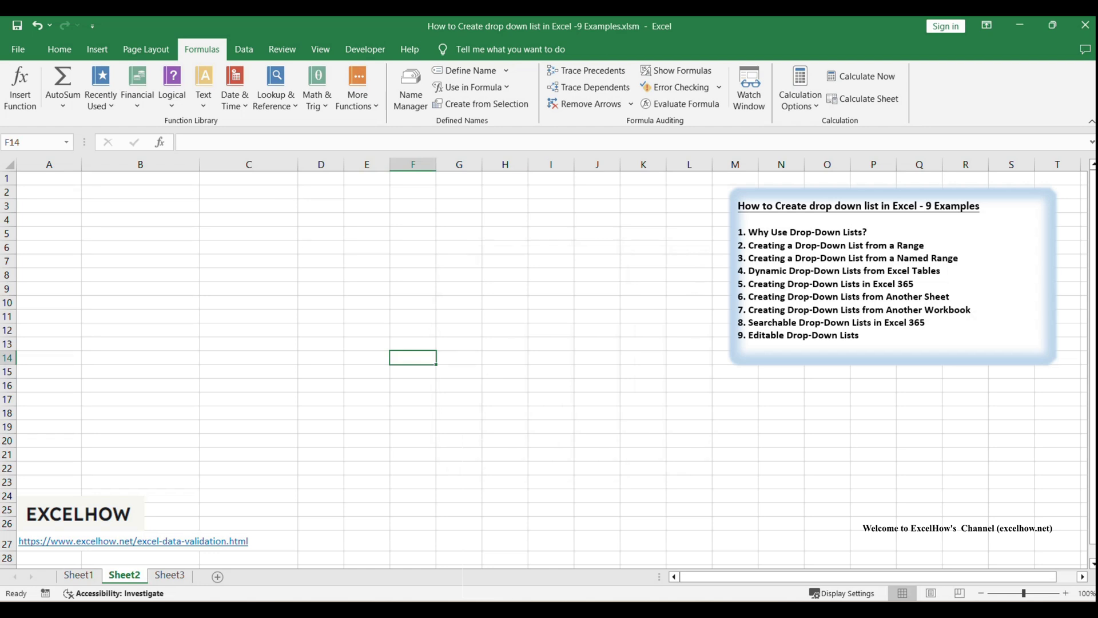
left_click(256, 48)
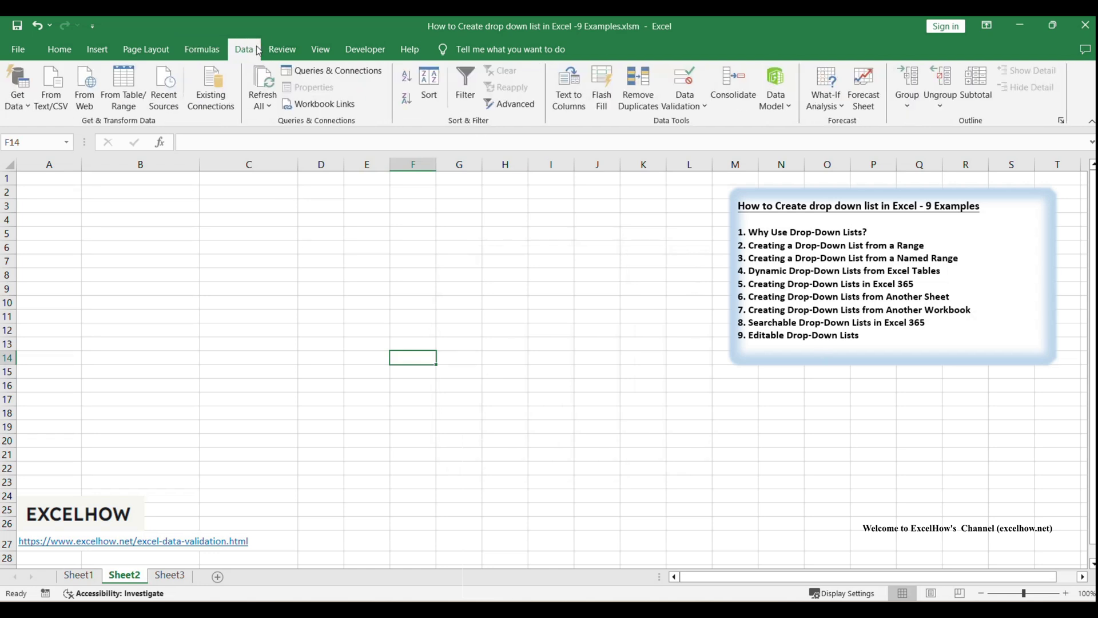
left_click(689, 107)
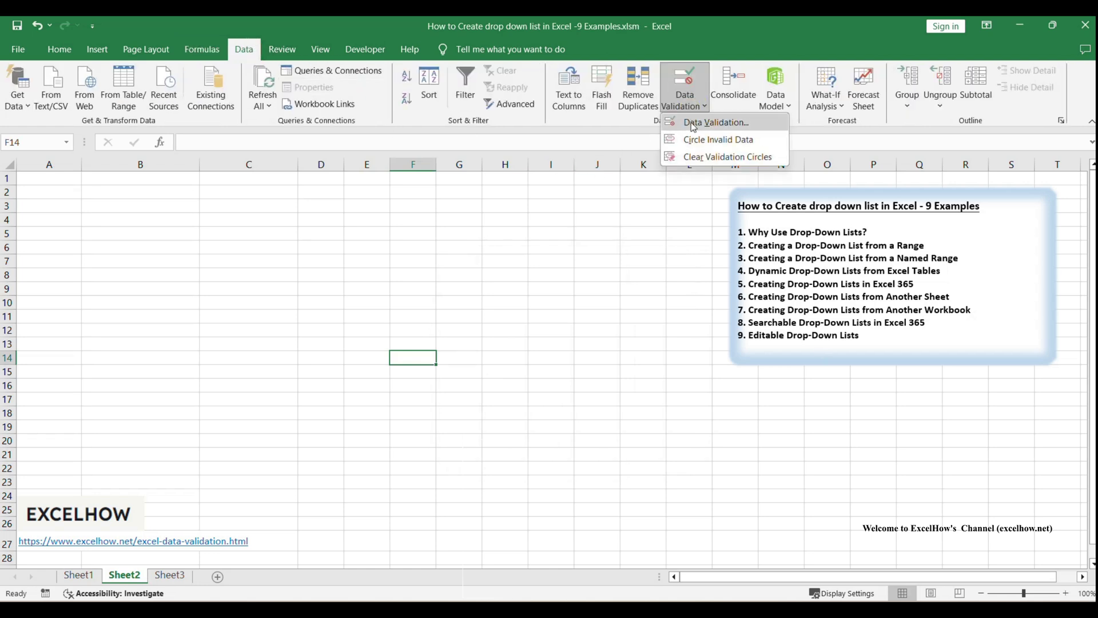
left_click(692, 123)
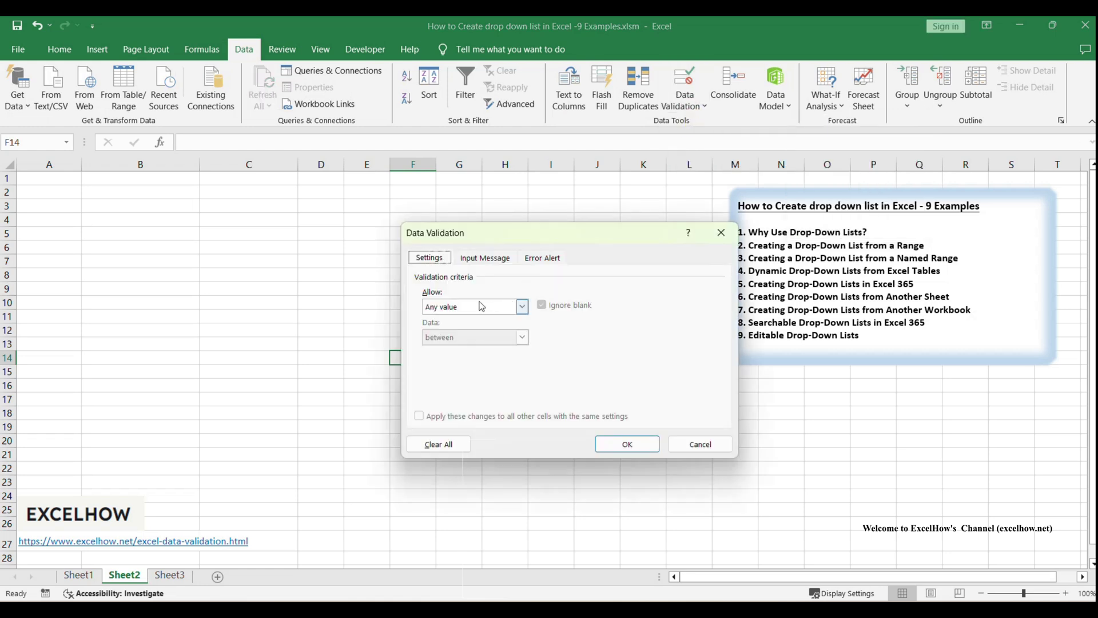
left_click_drag(441, 232, 372, 221)
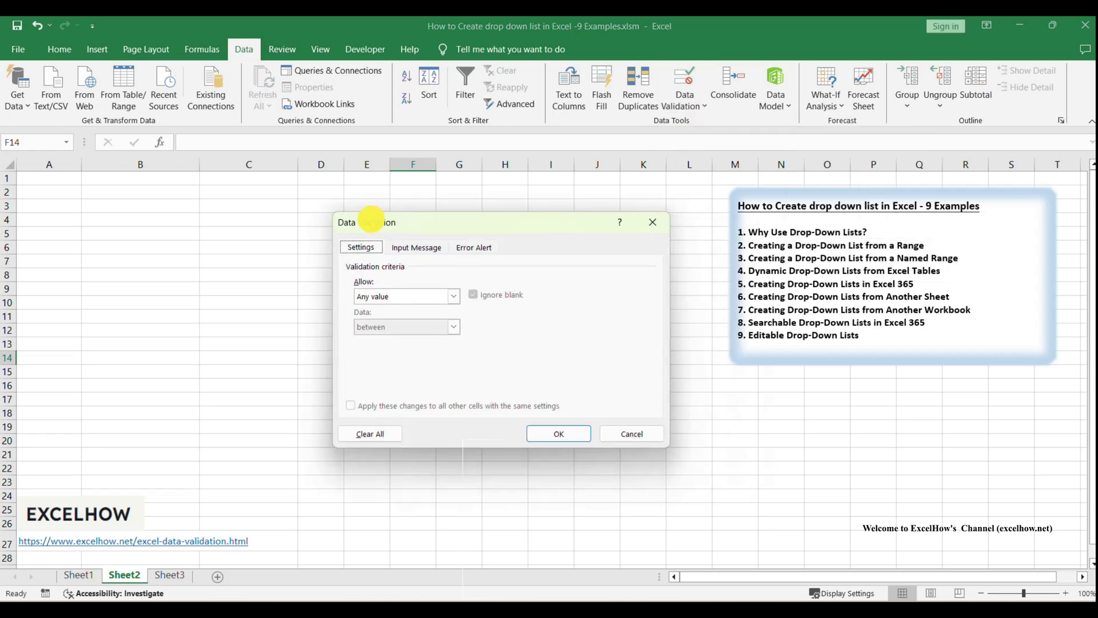
left_click(385, 299)
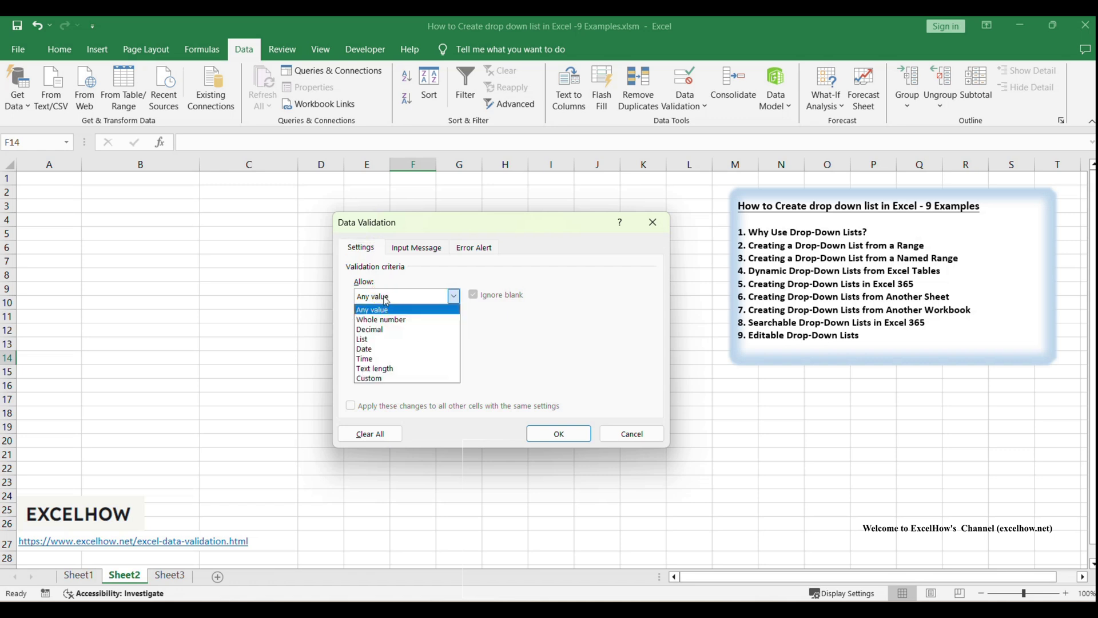
left_click(369, 340)
left_click(412, 357)
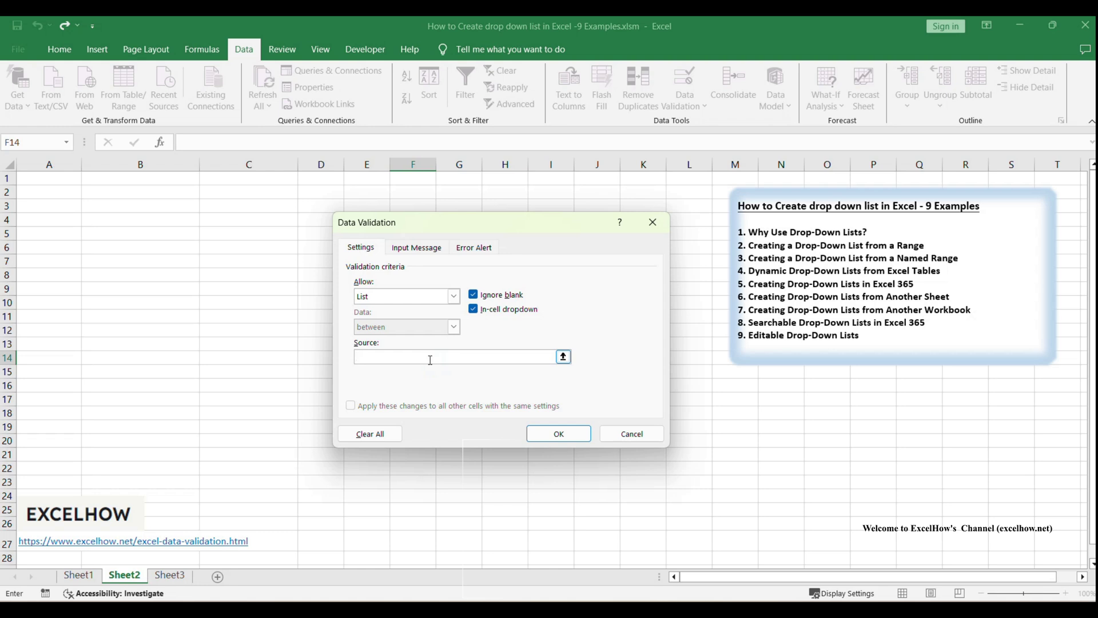
type("=dname")
double_click(412, 358)
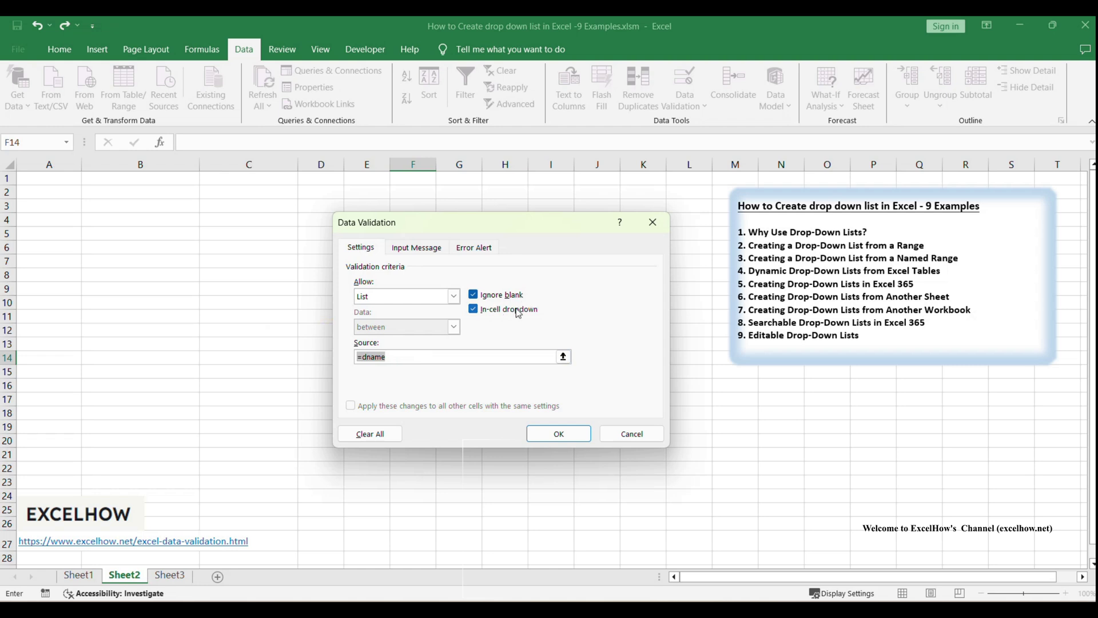
left_click(559, 434)
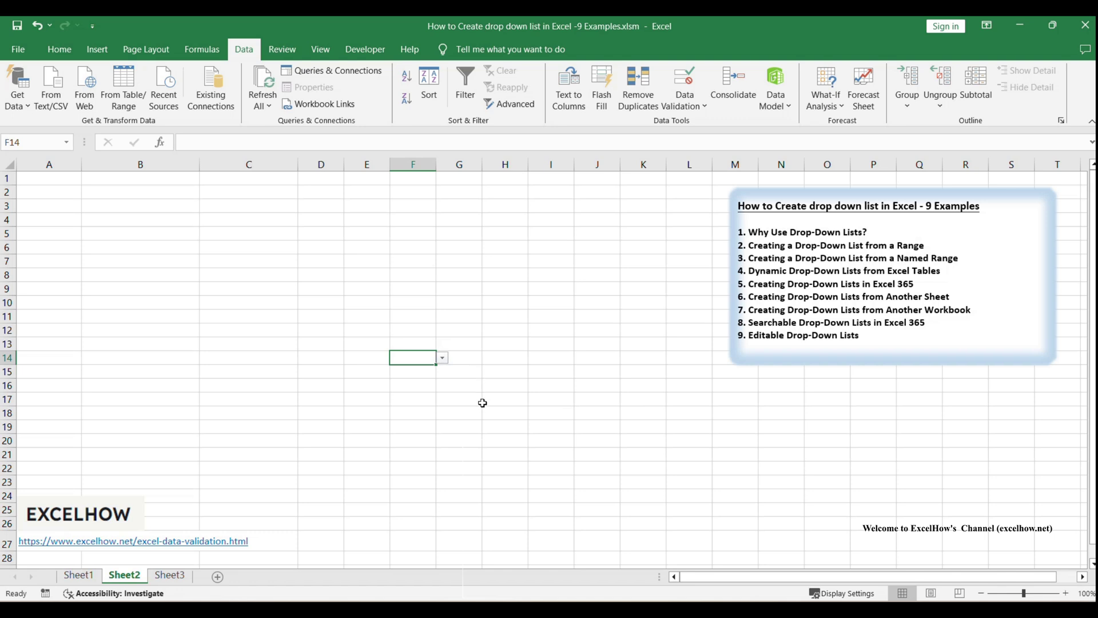
Try the supplier choices in the F14 drop-down, widen column F, and select Alpha Corp for the cell
left_click(443, 361)
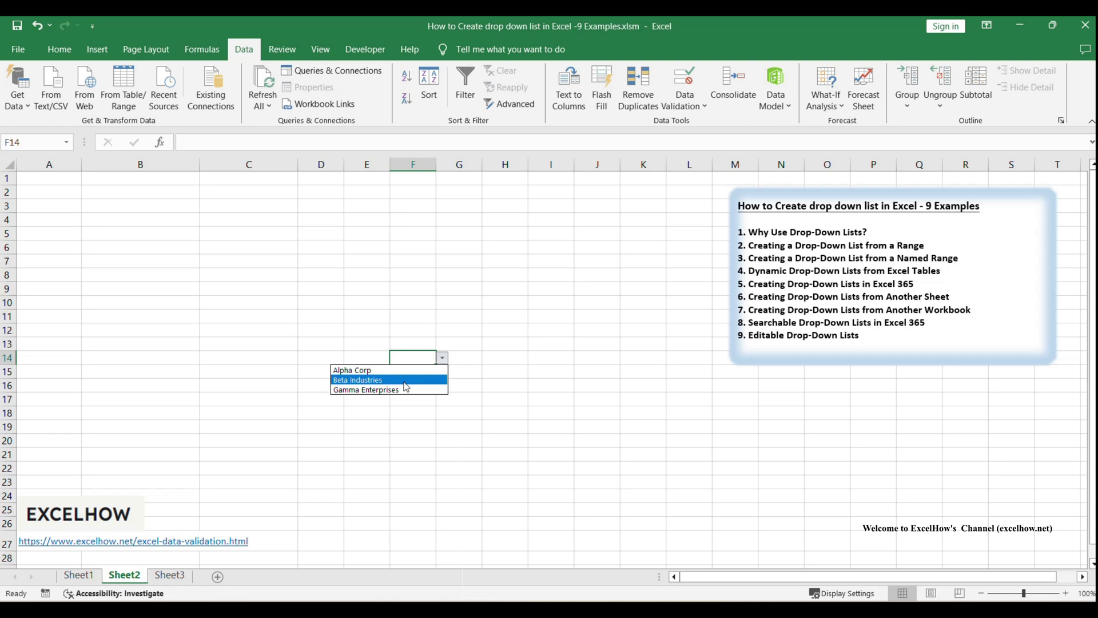
left_click(382, 380)
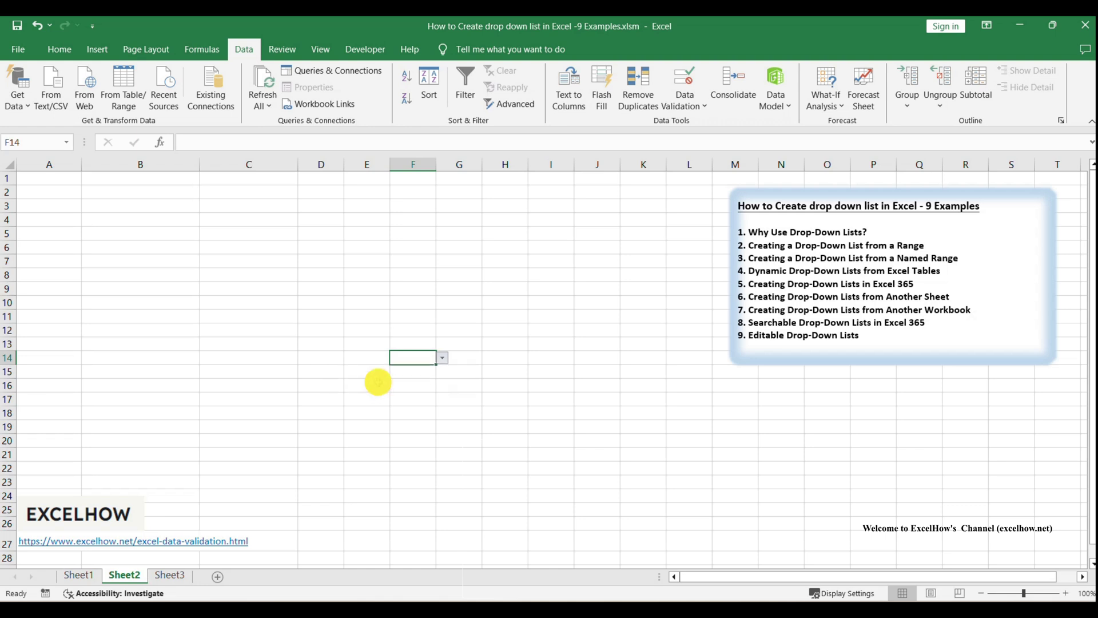
left_click(443, 357)
left_click(415, 386)
left_click_drag(436, 165, 472, 164)
left_click(478, 358)
left_click(445, 372)
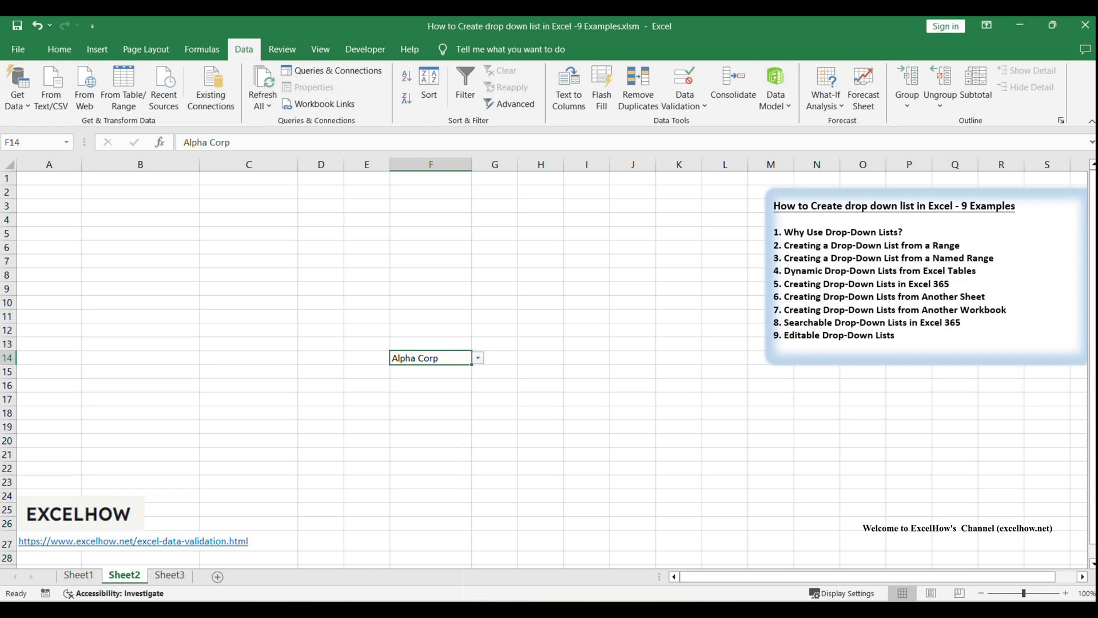
left_click(695, 428)
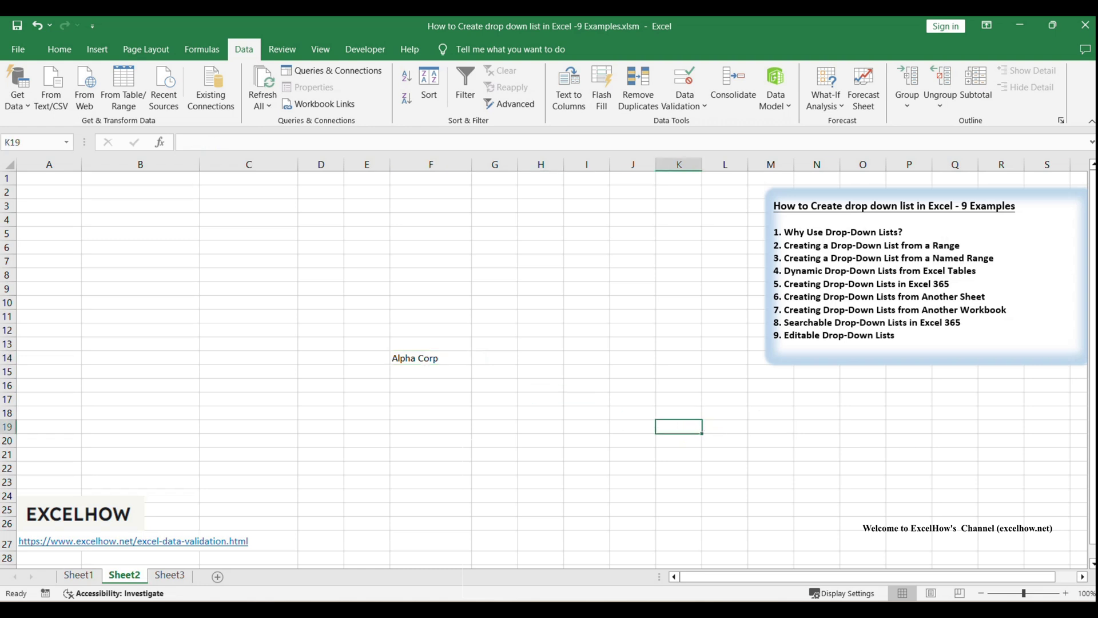
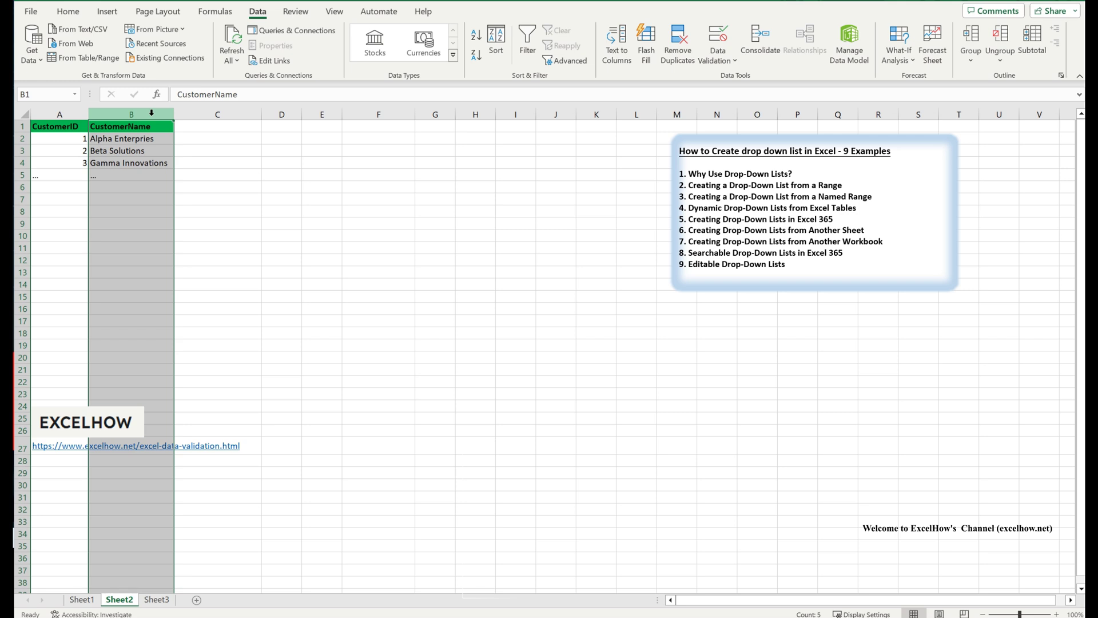
Add list data validation to cell F9 beside the customer table with =$B$2:$B$100 as its source
left_click(350, 260)
left_click(359, 223)
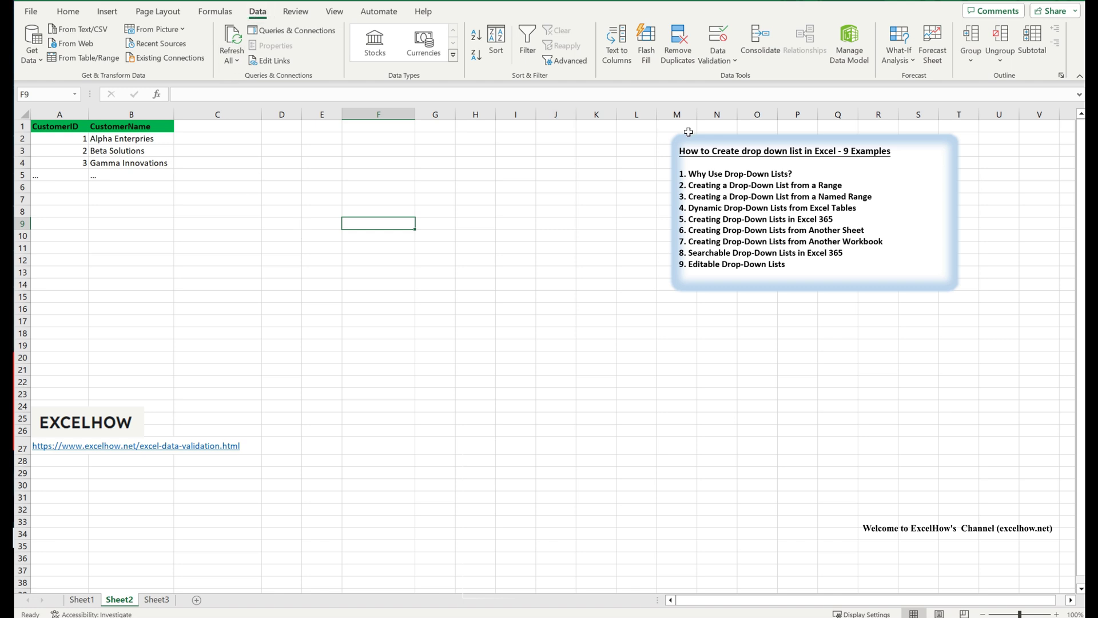
left_click(720, 62)
left_click(729, 77)
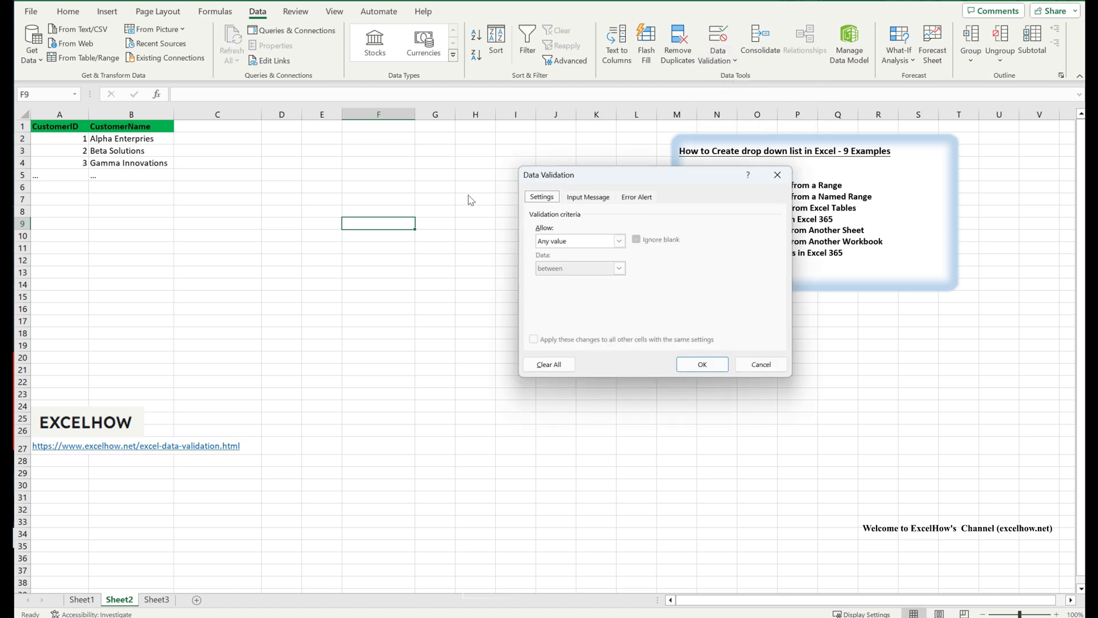
left_click_drag(575, 182, 470, 272)
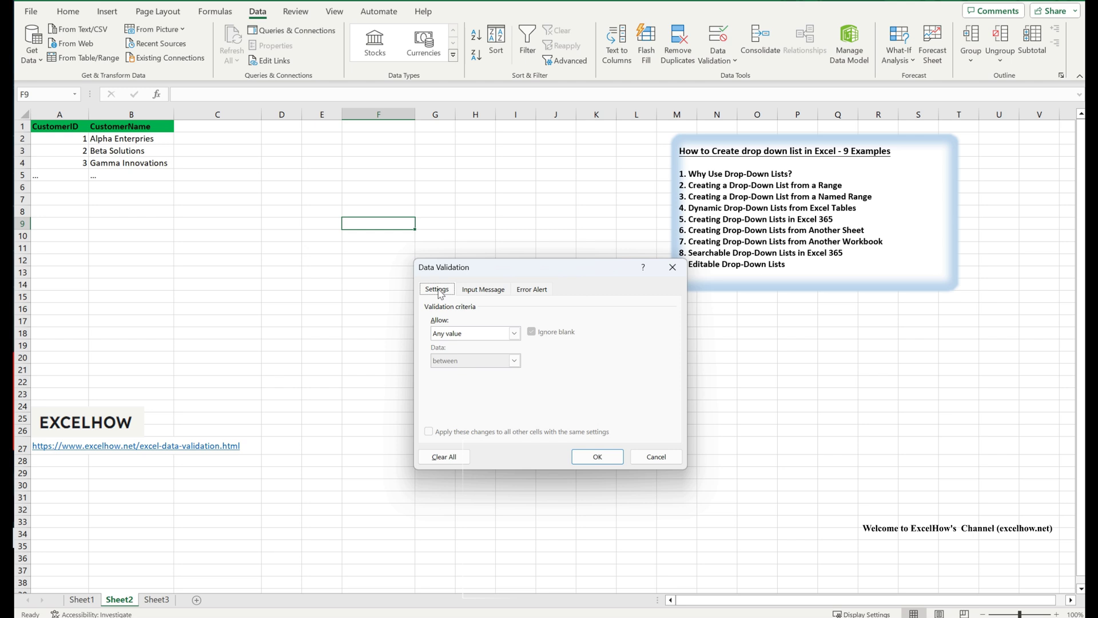
left_click(498, 338)
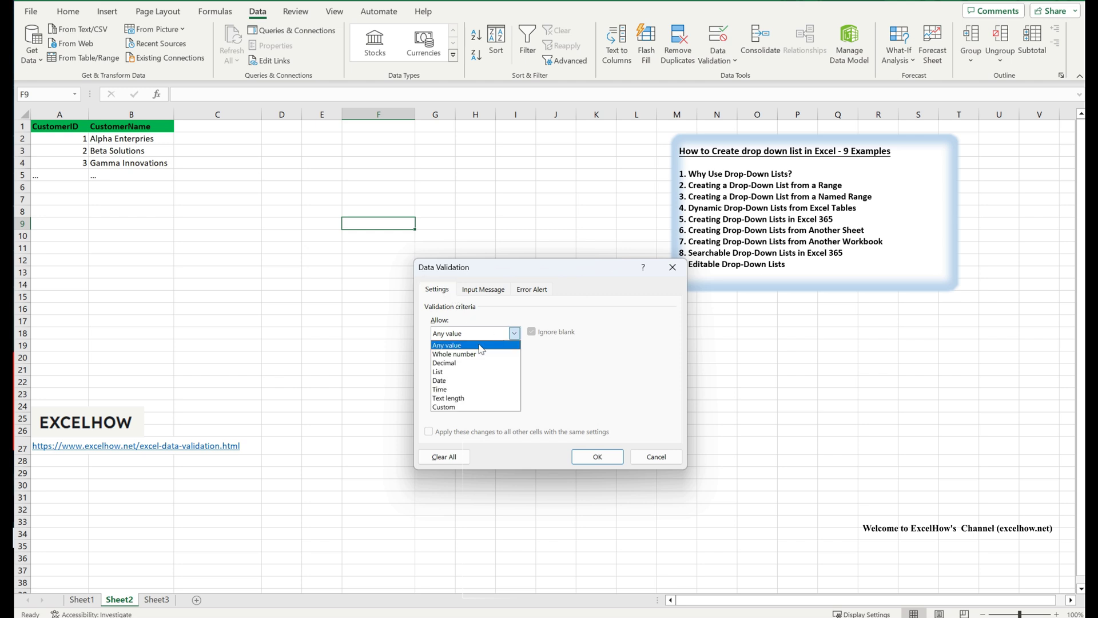
left_click(458, 375)
left_click(445, 387)
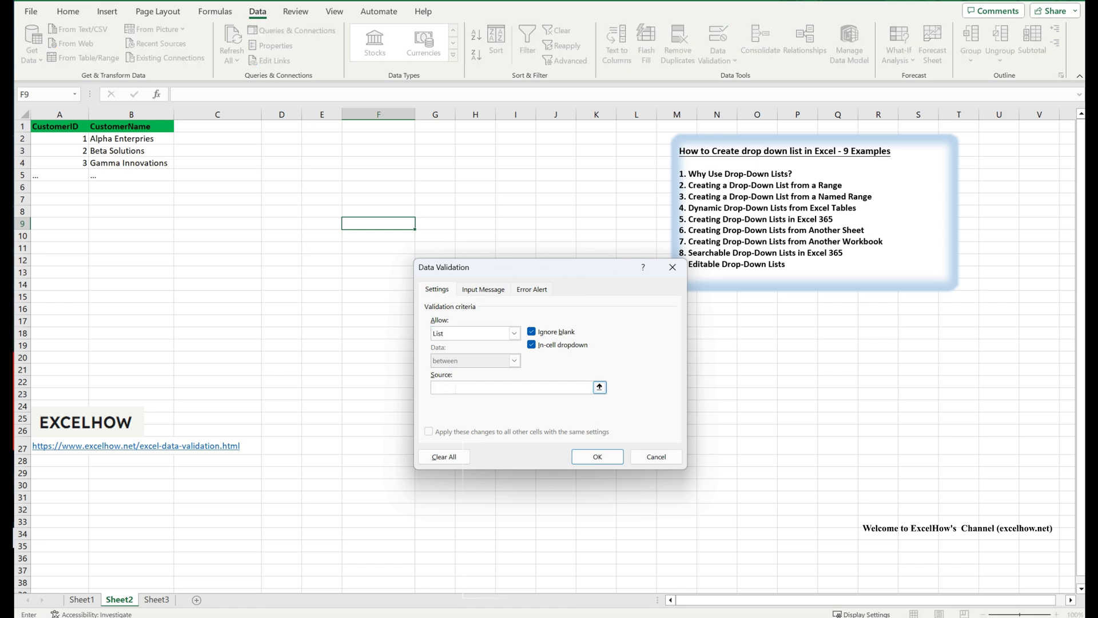
type("=$B$2:$B$100")
left_click(596, 456)
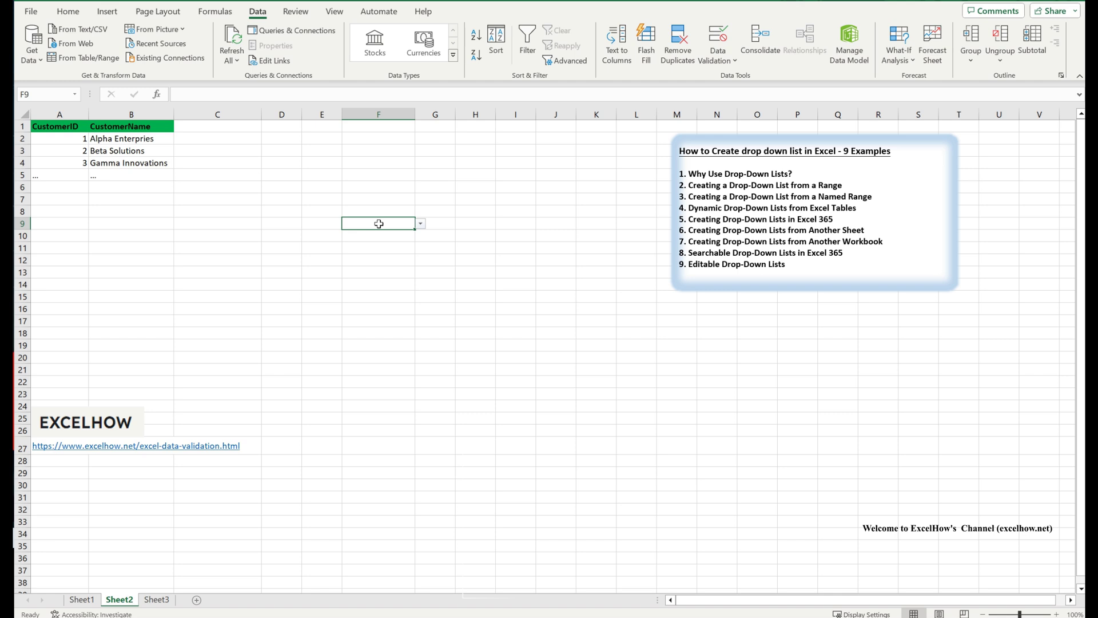
Filter the drop-down choices in cell F9 with B, choose Beta Solutions, and display the full list
type("B")
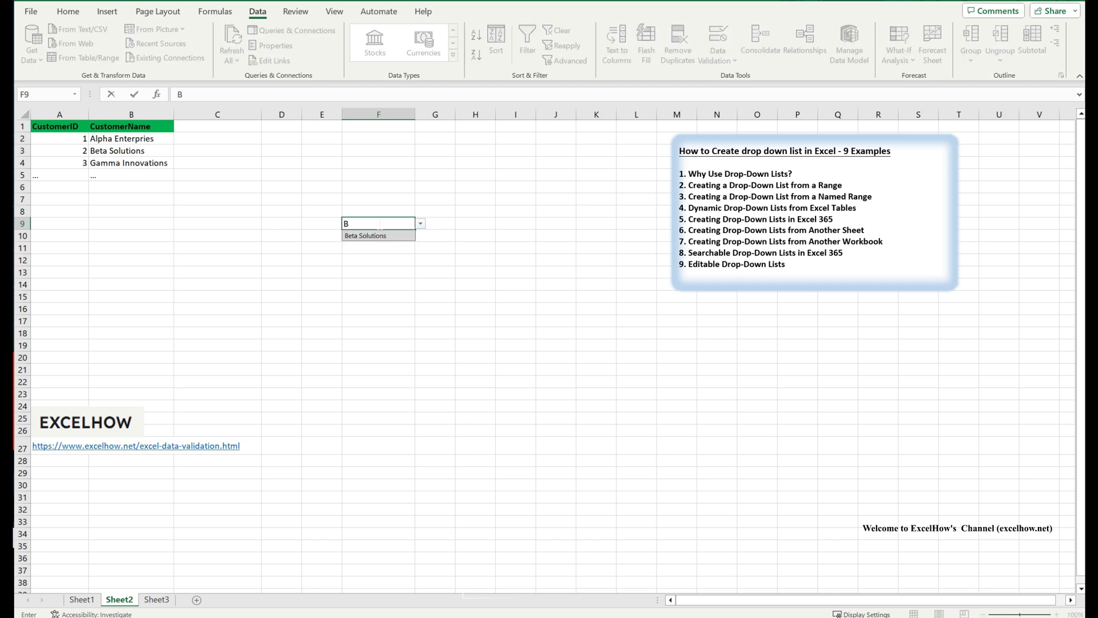
left_click(376, 236)
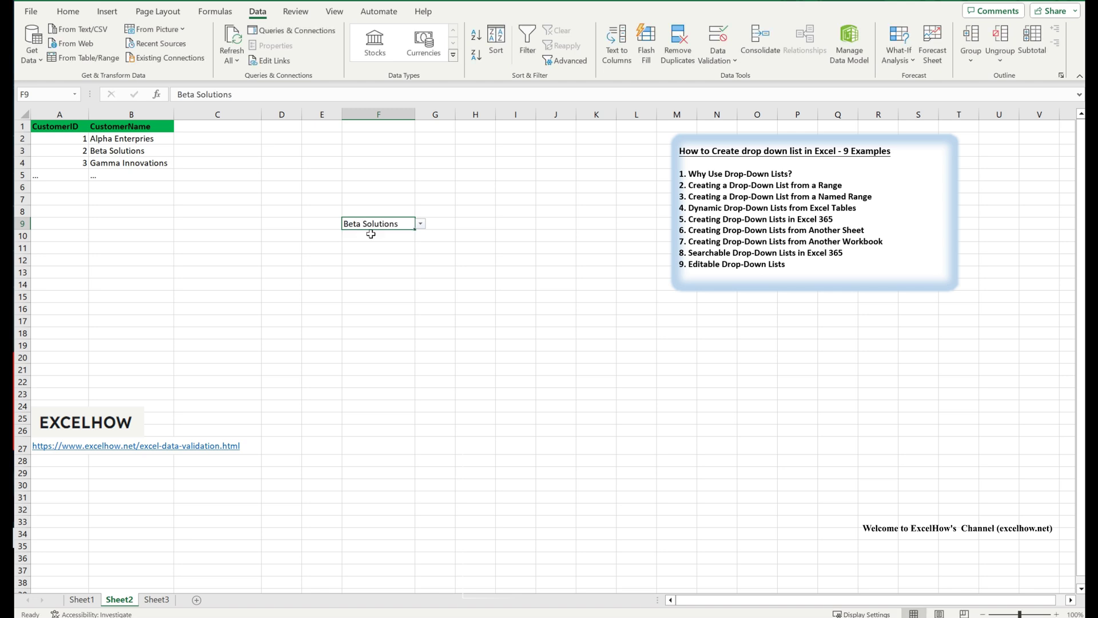
left_click(421, 224)
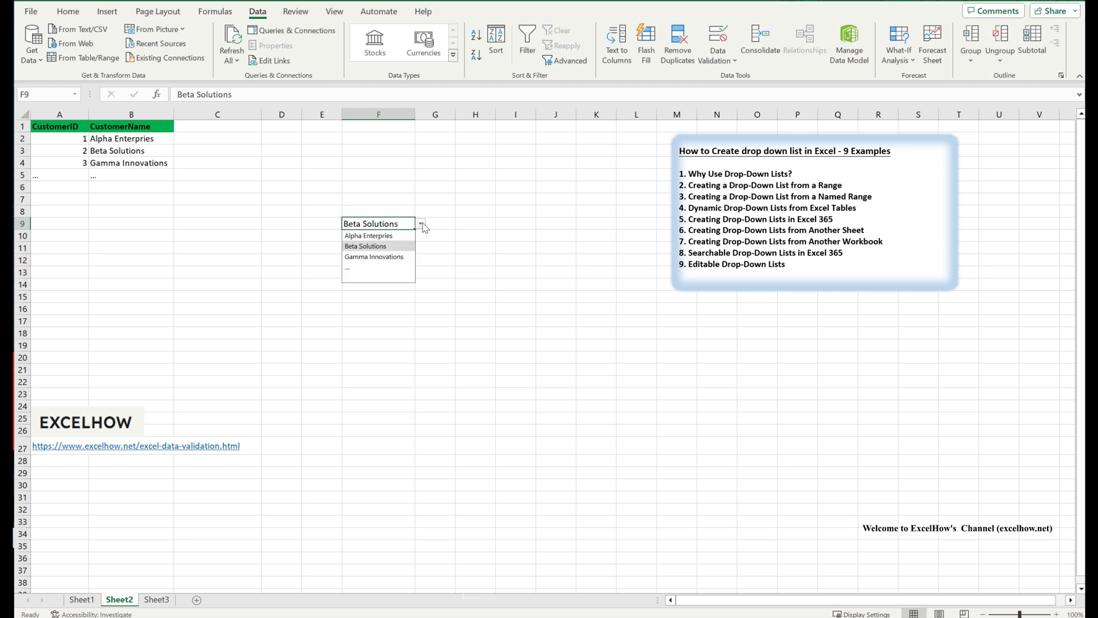
Replace the entry in cell F9 by filtering the drop-down choices with Al and choosing Alpha Enterpries
left_click(374, 224)
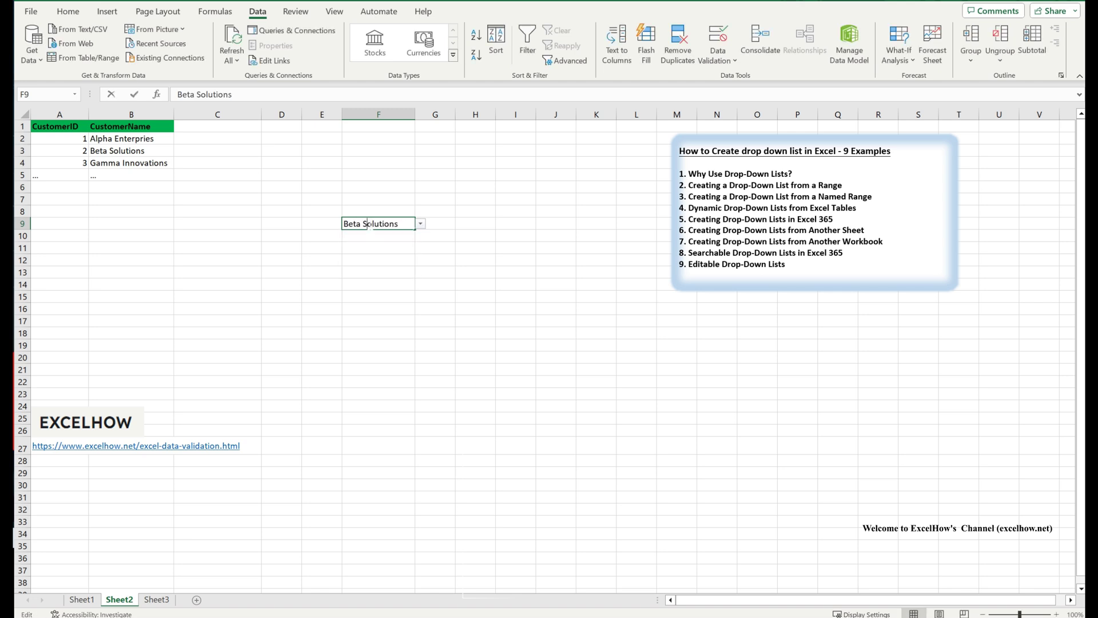
double_click(371, 224)
type("A")
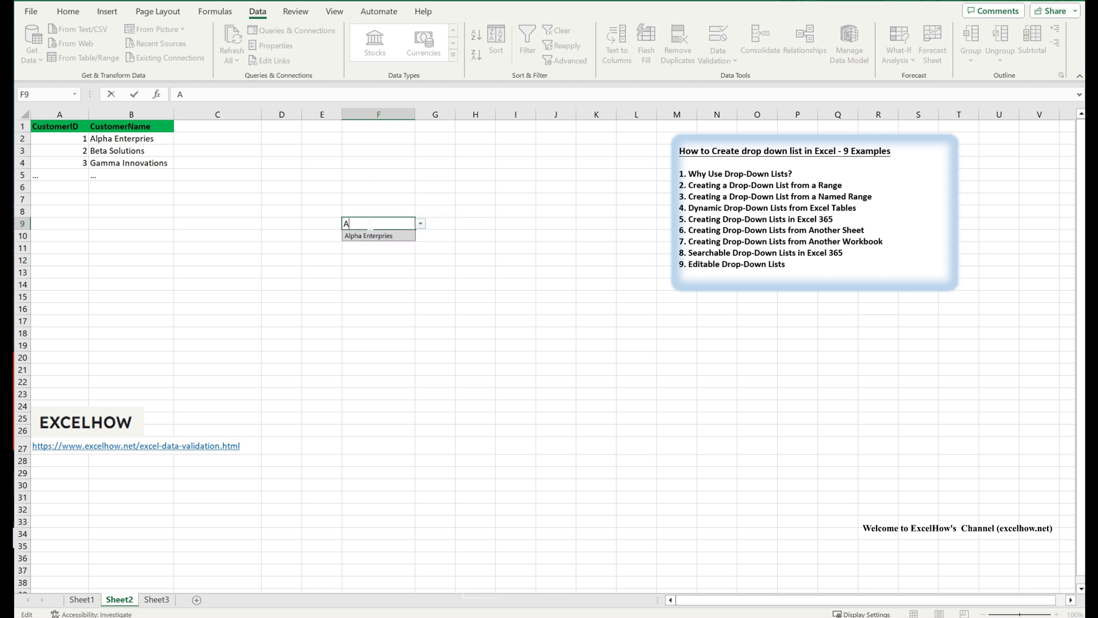
type("l")
left_click(369, 235)
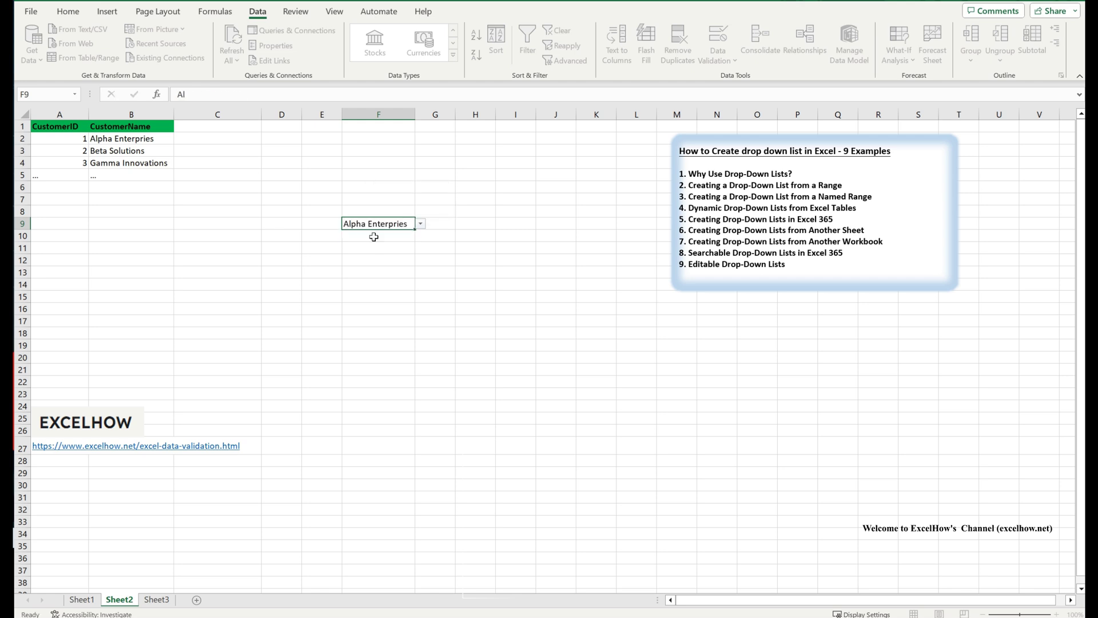
left_click(421, 319)
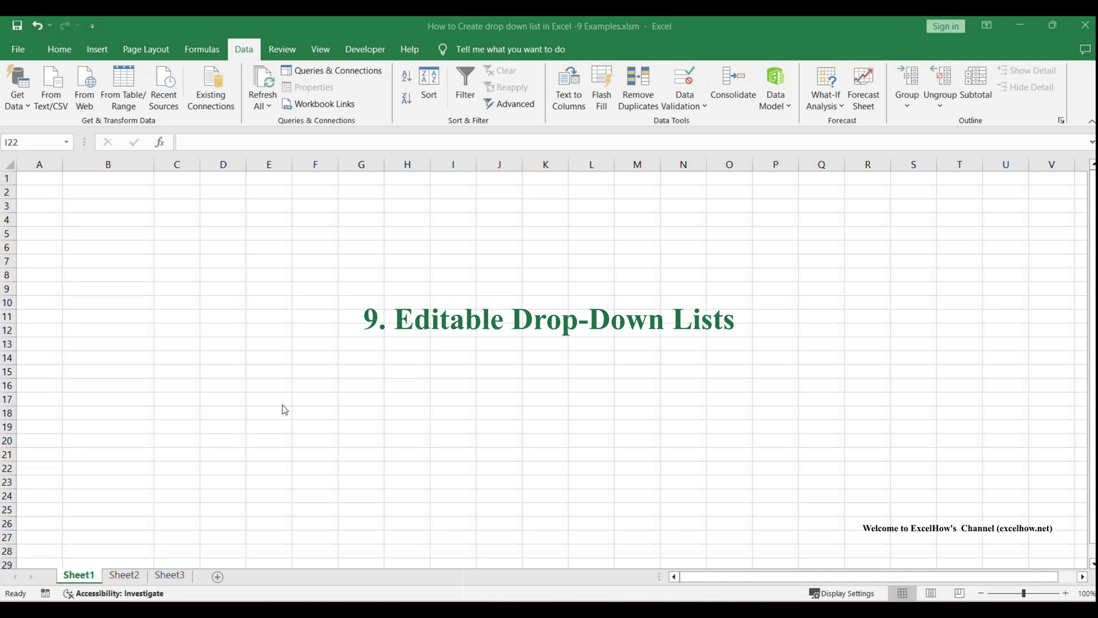
On Sheet2, set cell B3 to list data validation with the source Durability, Affordability, Design, Custom Feature
left_click(127, 576)
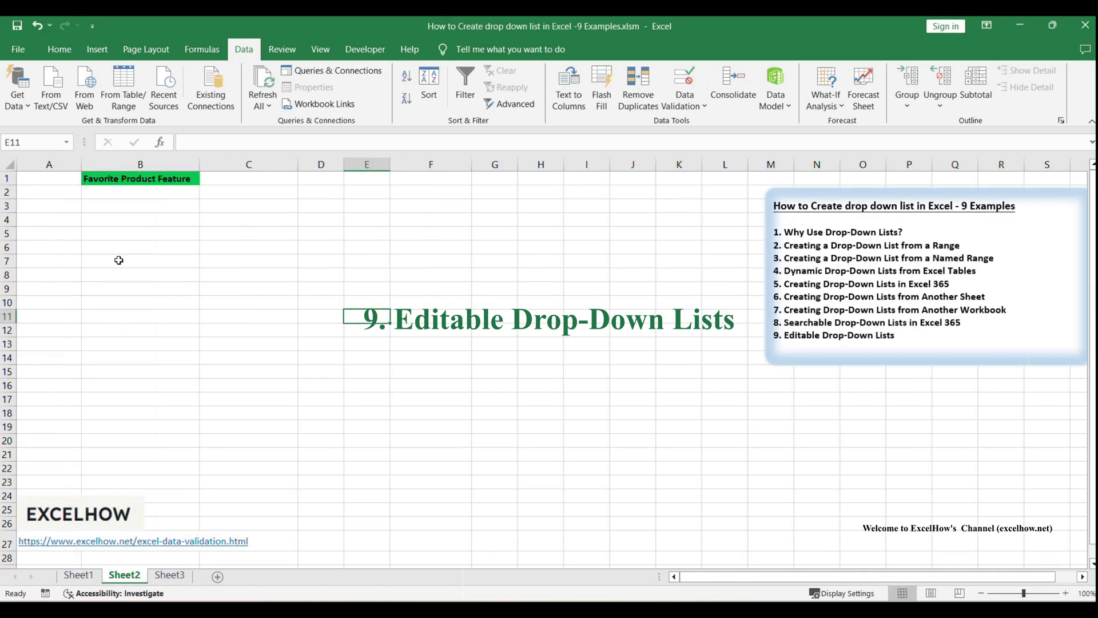
left_click(102, 205)
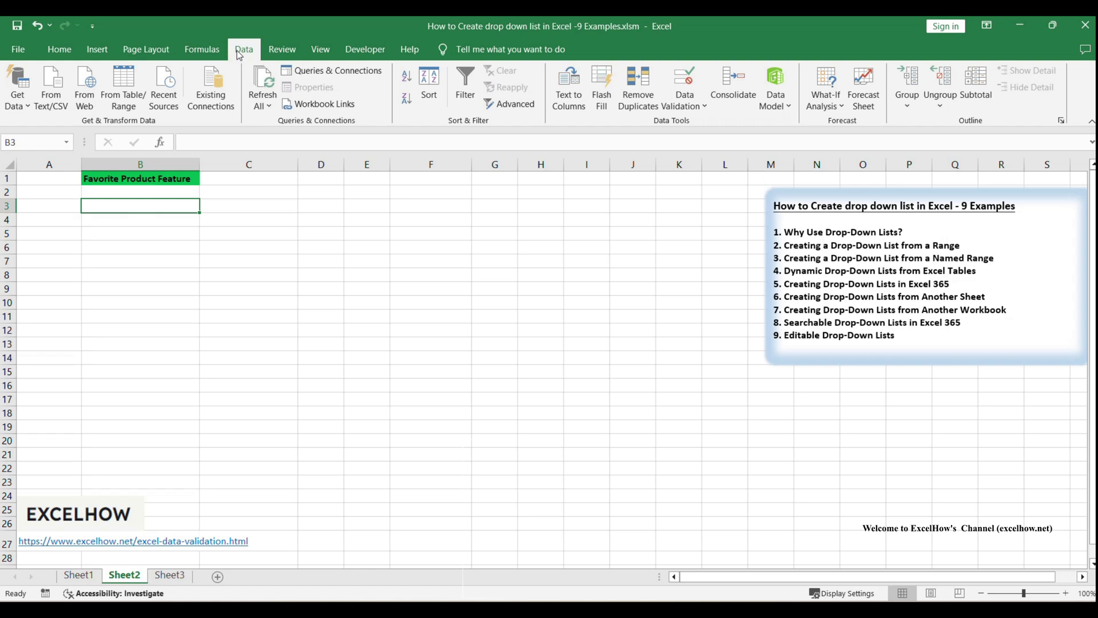
left_click(693, 106)
left_click(713, 127)
left_click(490, 220)
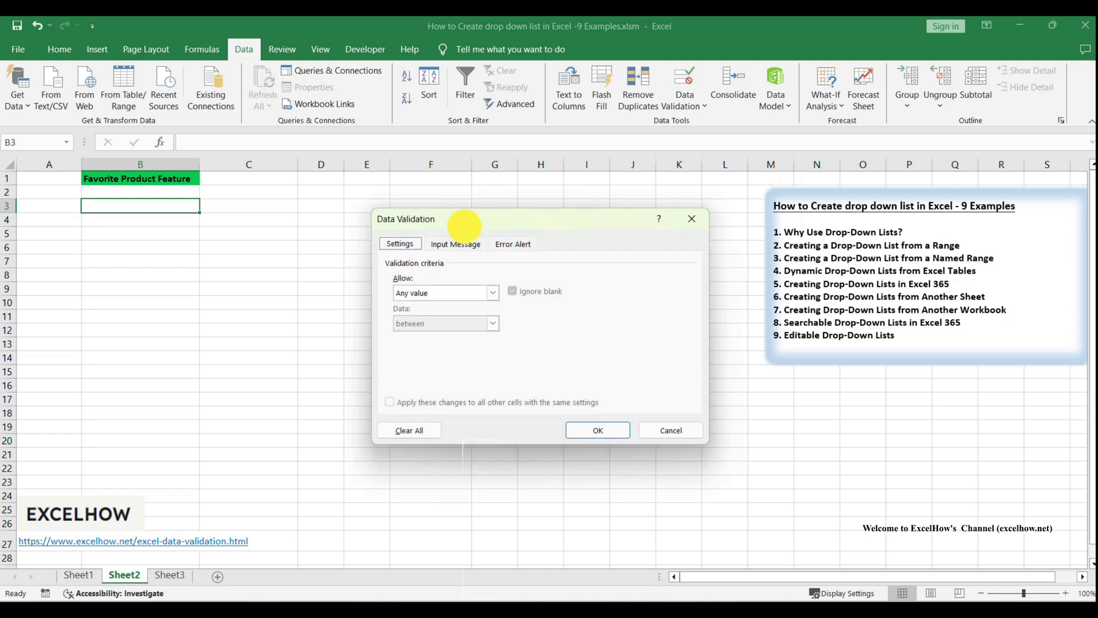
left_click_drag(491, 220, 447, 252)
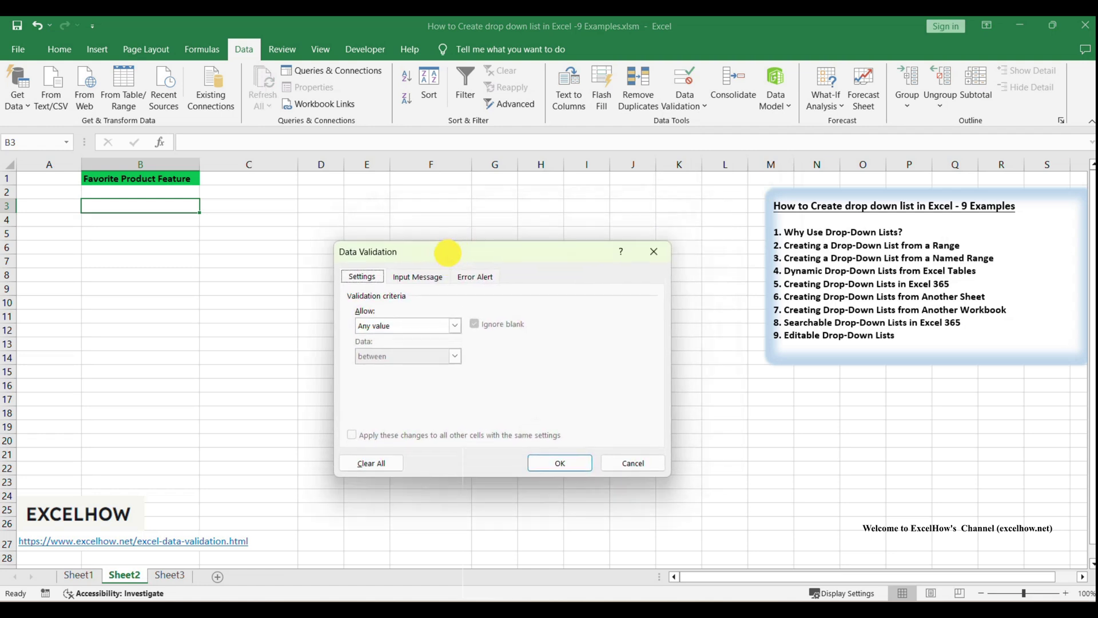
left_click(401, 325)
left_click(389, 365)
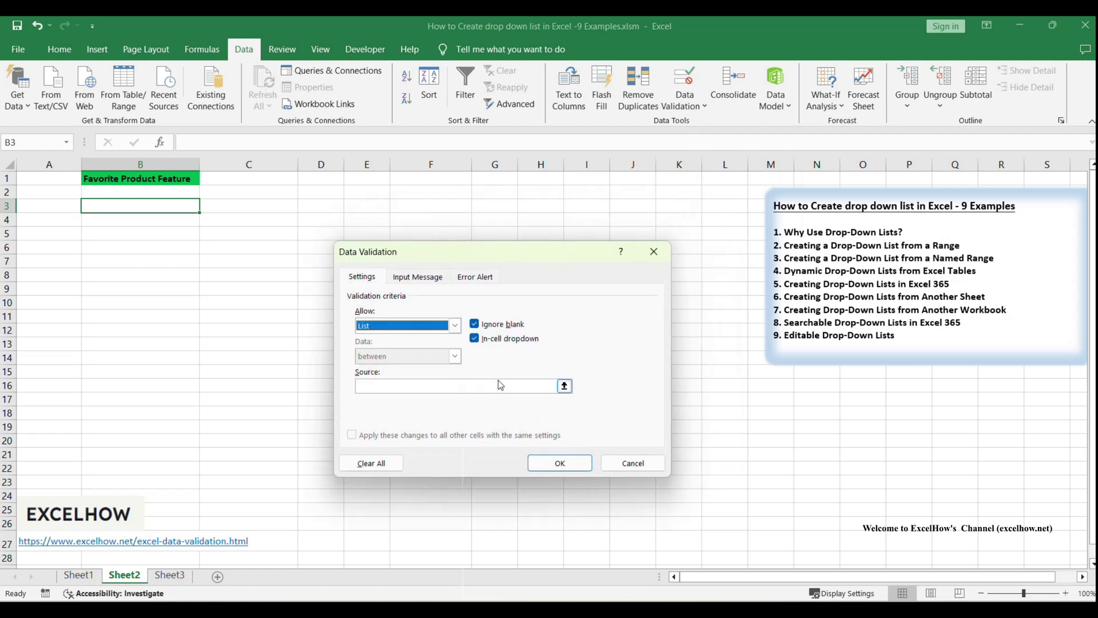
left_click(416, 386)
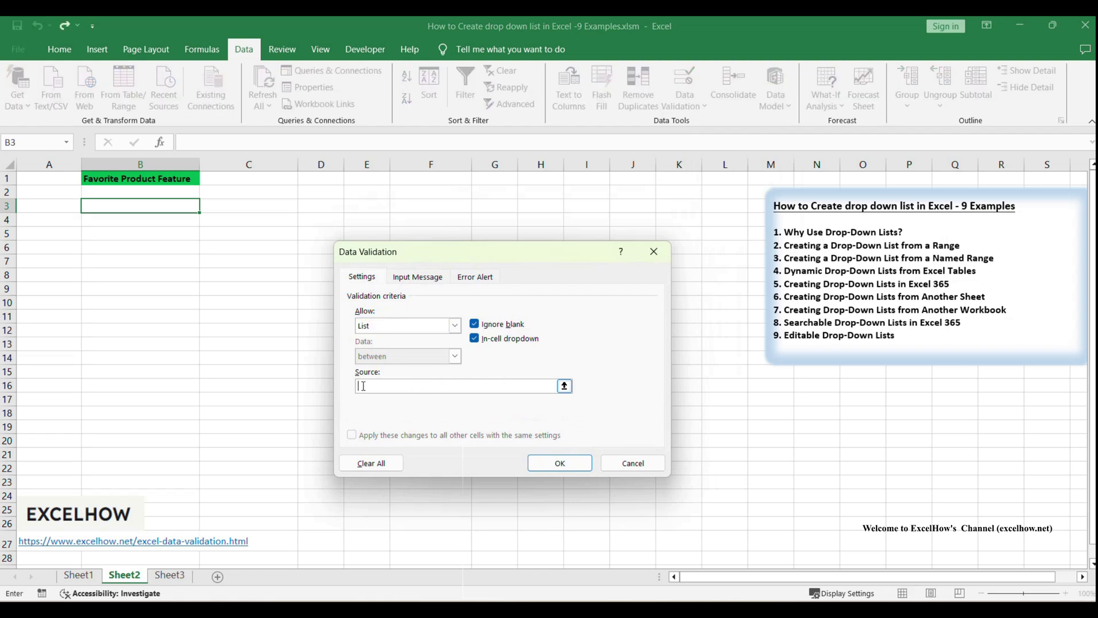
type("Durability, Affordability, Design, Custom Feature")
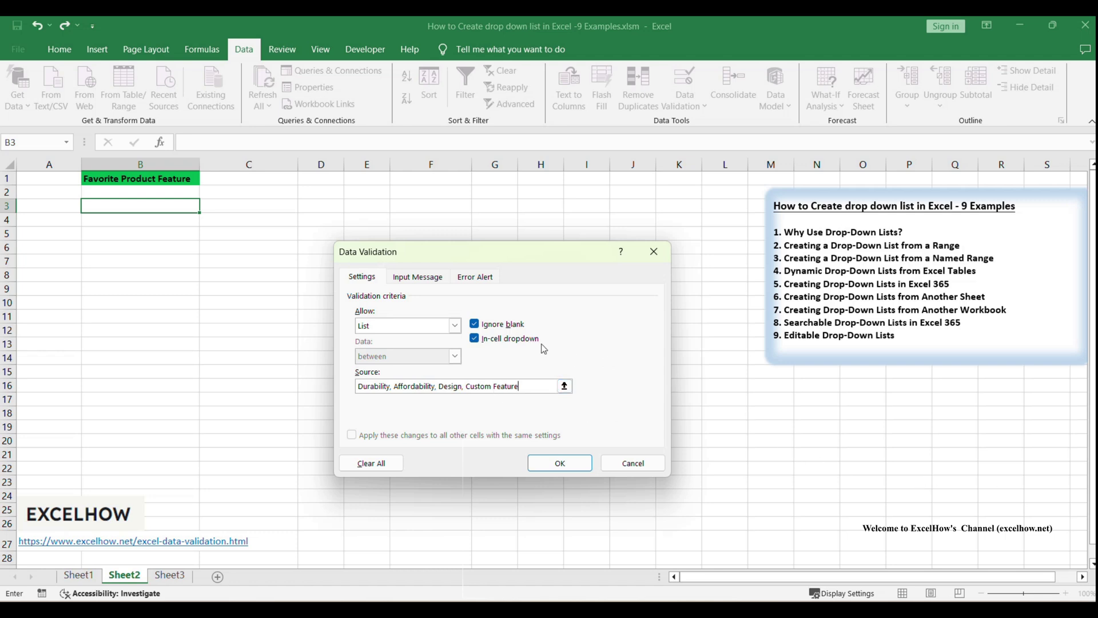
Keep B3's error alert enabled with the Information style and the message "You can type in a custom feature", and apply the validation
left_click(476, 278)
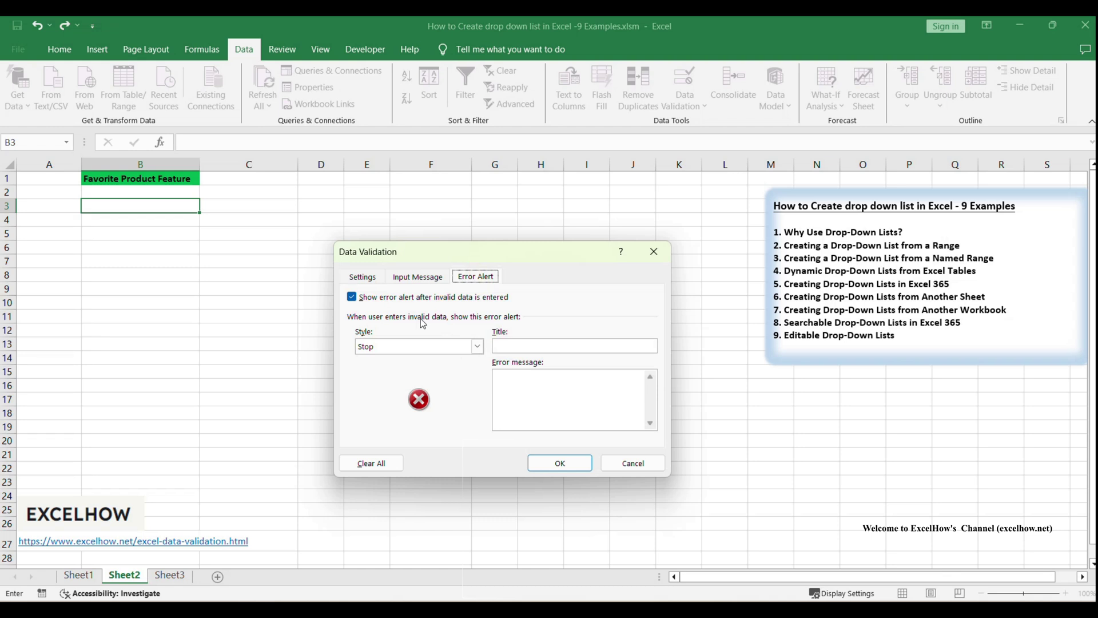
left_click(366, 295)
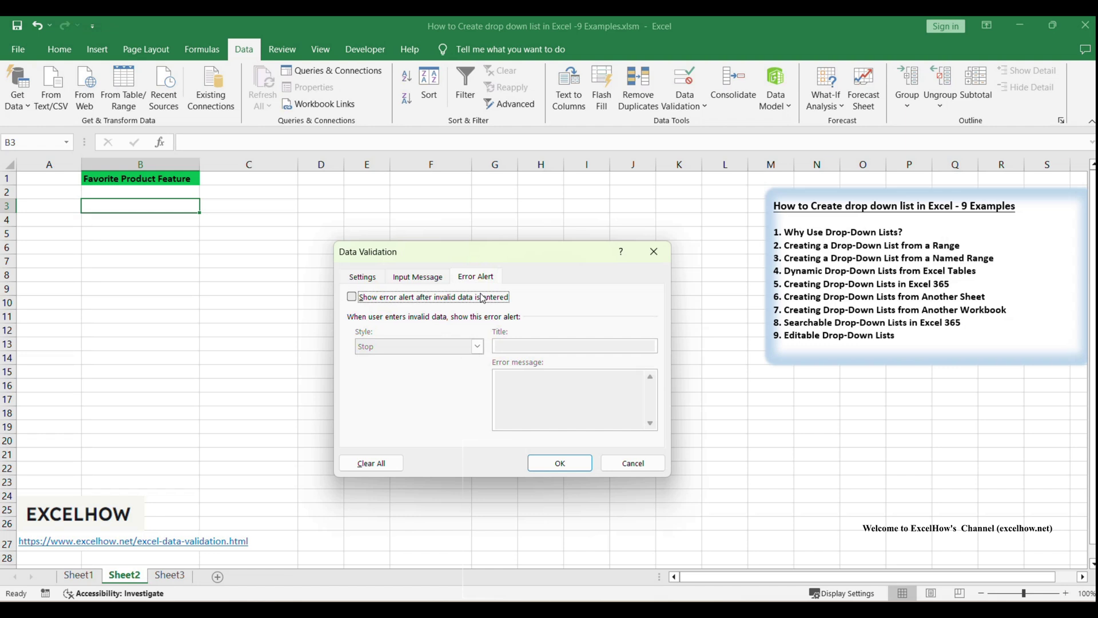
left_click(354, 297)
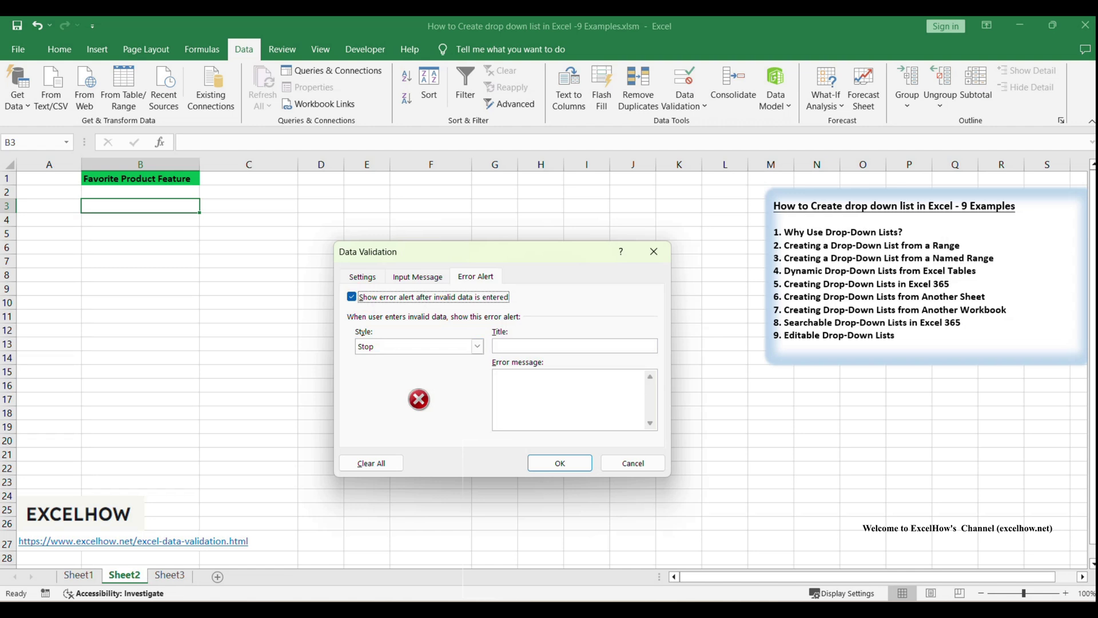
left_click(411, 297)
left_click(389, 297)
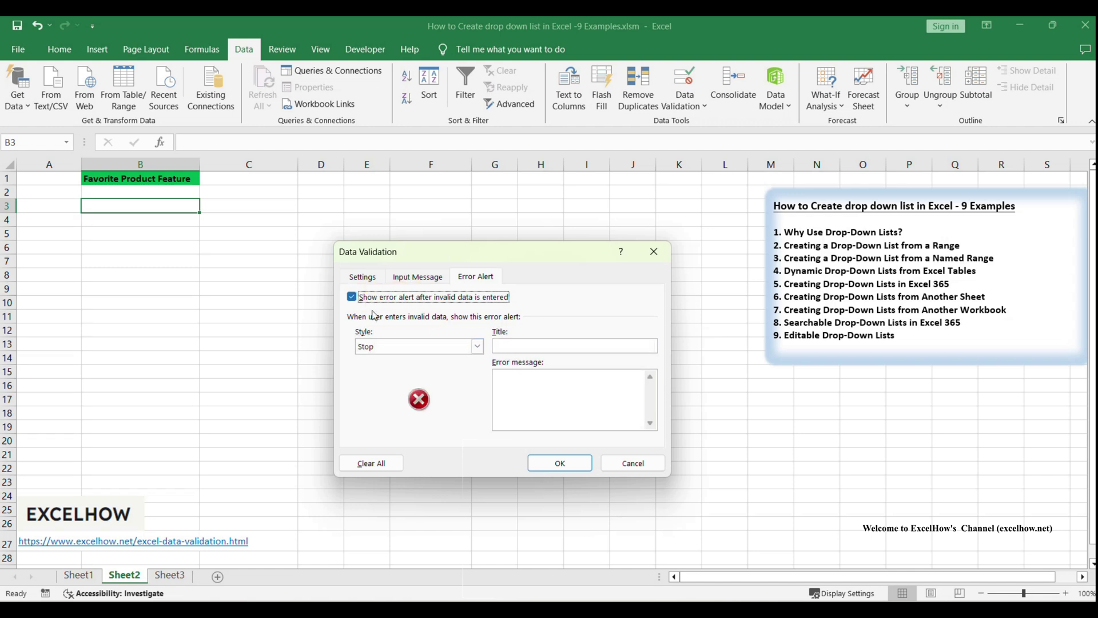
left_click(394, 350)
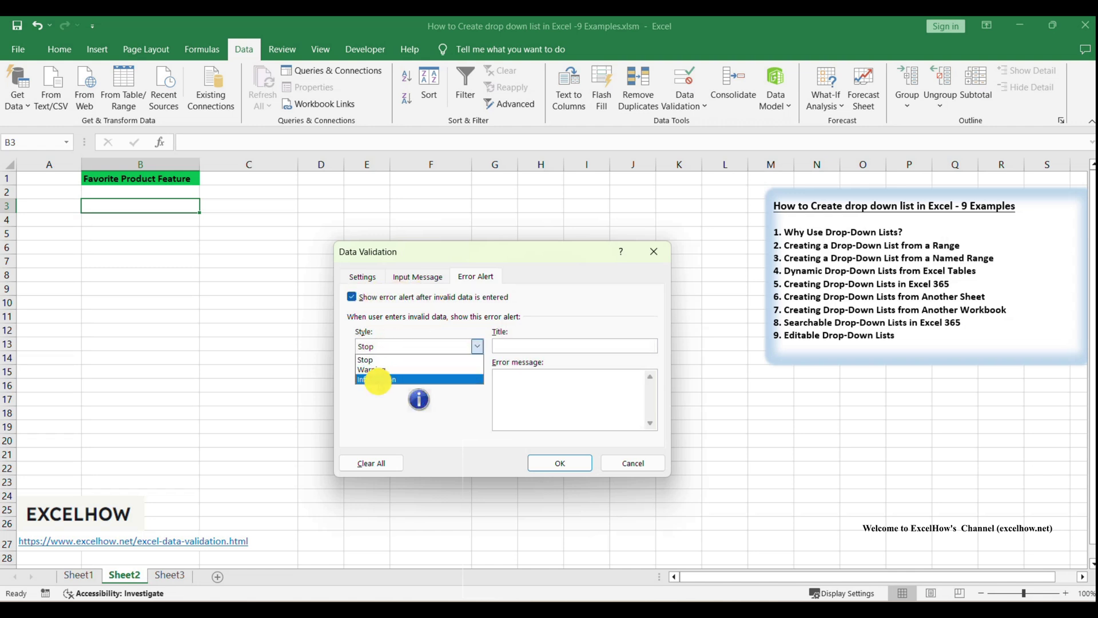
left_click(378, 377)
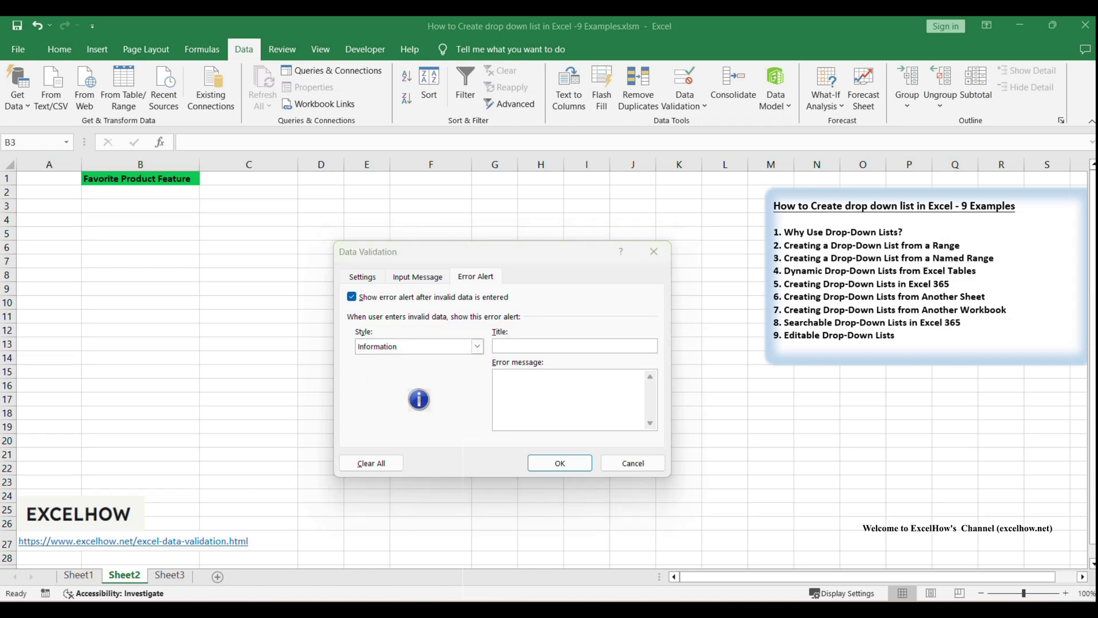
left_click(511, 382)
type("You can type in a custom feature")
left_click(579, 465)
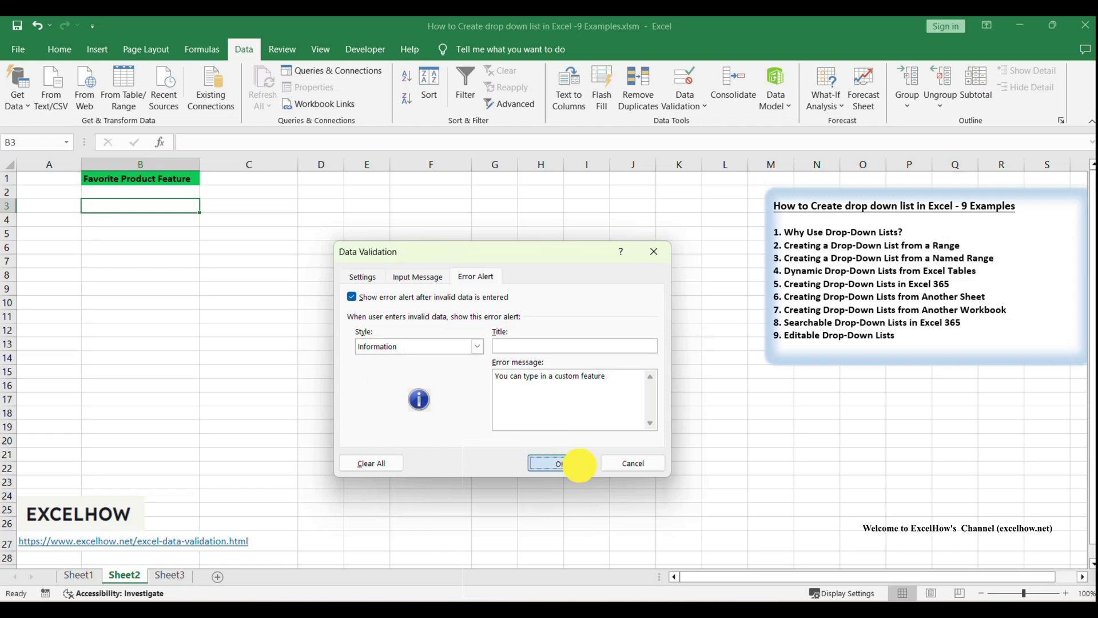
Choose Affordability from the B3 drop-down, edit the entry to Affordability23, and accept the custom value
left_click(205, 207)
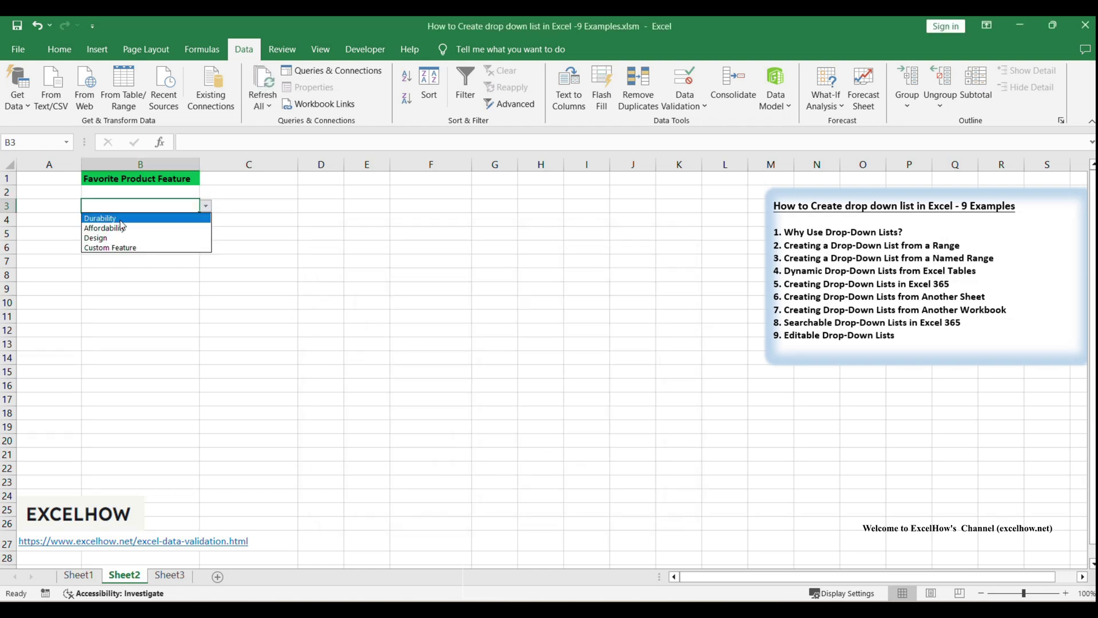
left_click(117, 228)
double_click(149, 206)
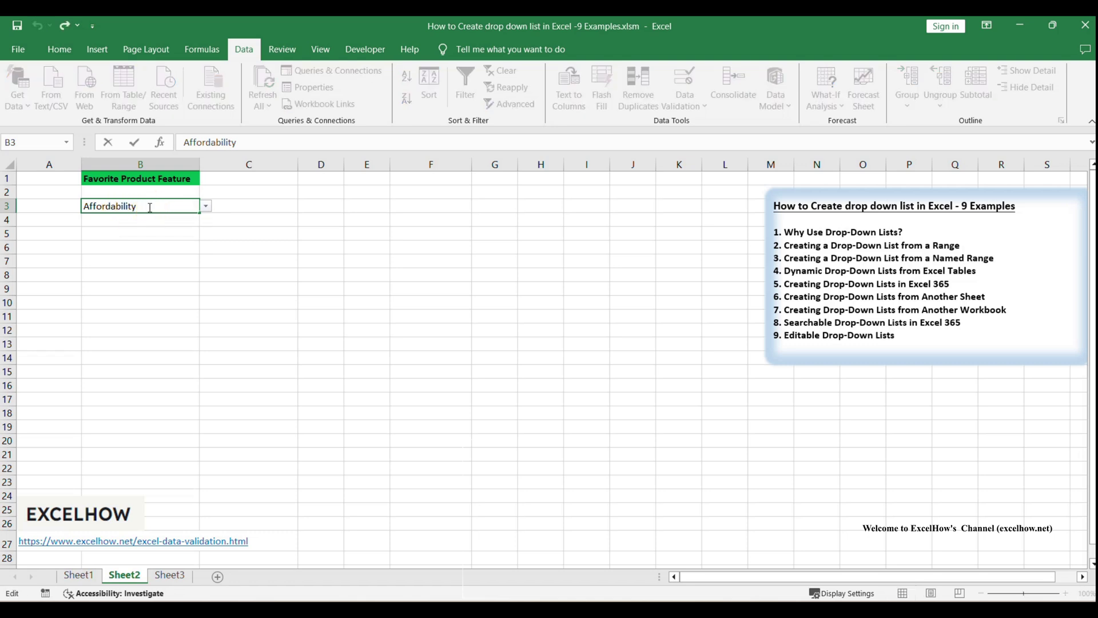
scroll(1042, 378, "down", 5)
scroll(221, 231, "up", 5)
type("23")
key("Return")
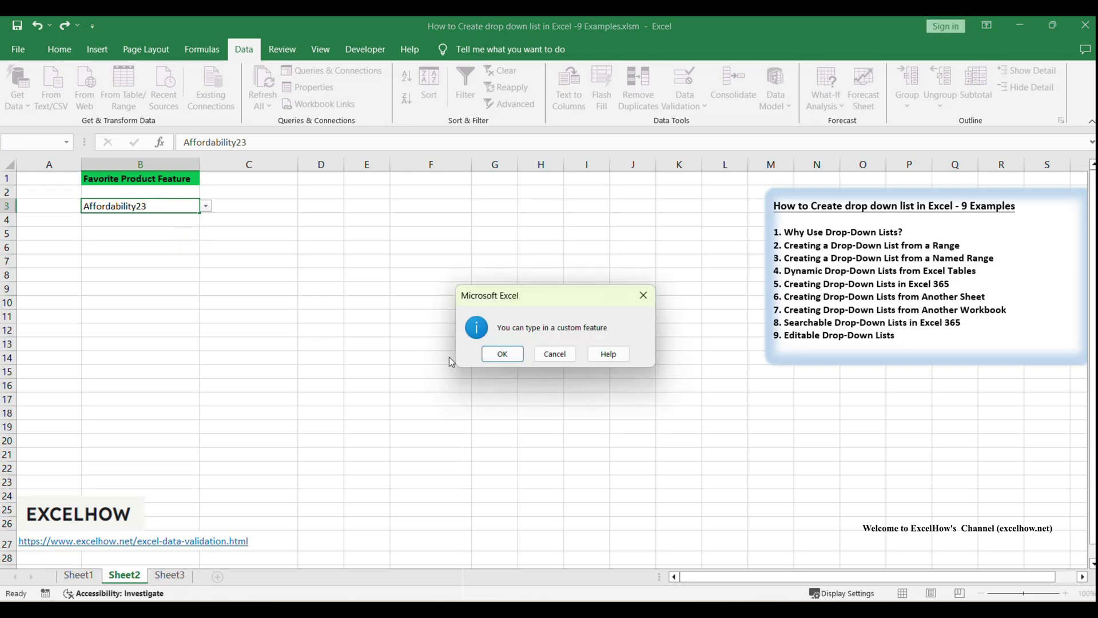
left_click(503, 353)
Replace the custom entry in B3 with the listed choice Affordability, and switch it to Custom Feature
left_click(189, 206)
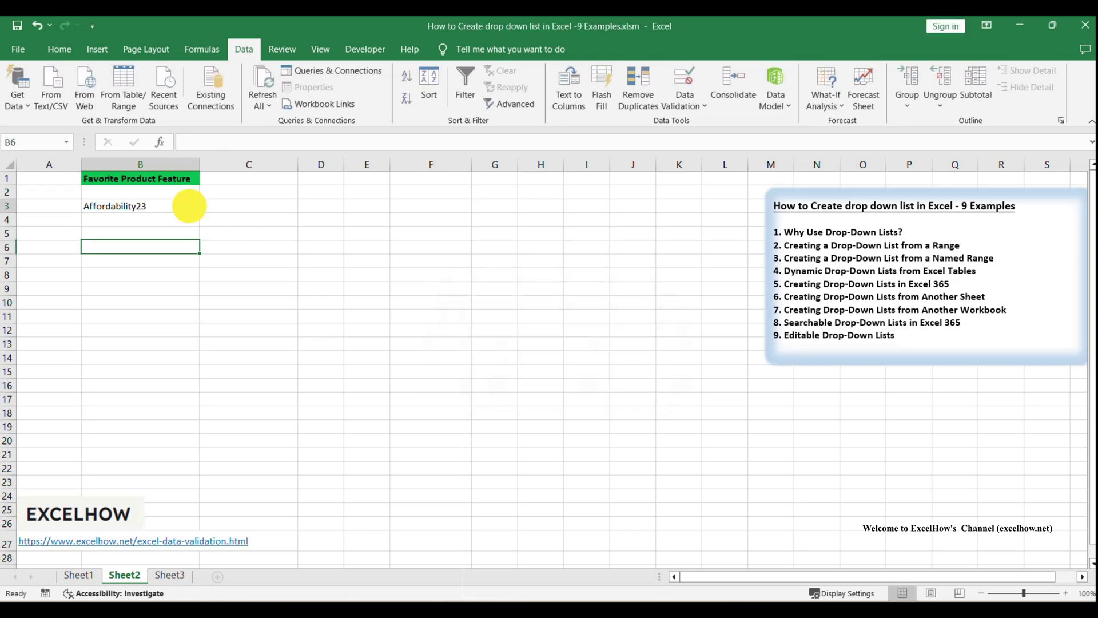
left_click(205, 205)
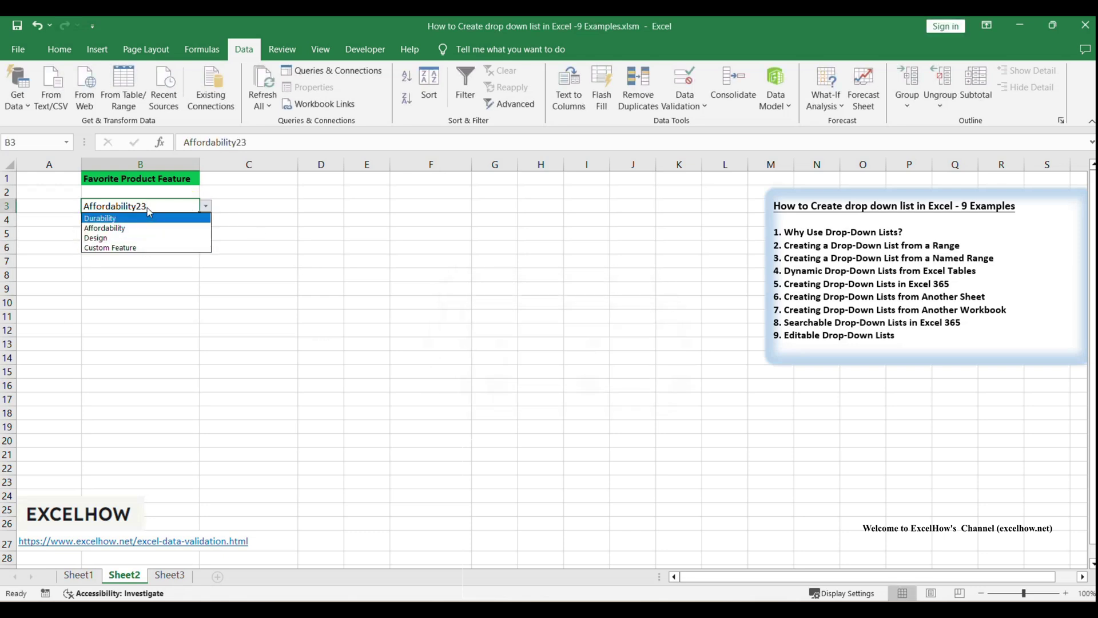
left_click(126, 227)
left_click(206, 206)
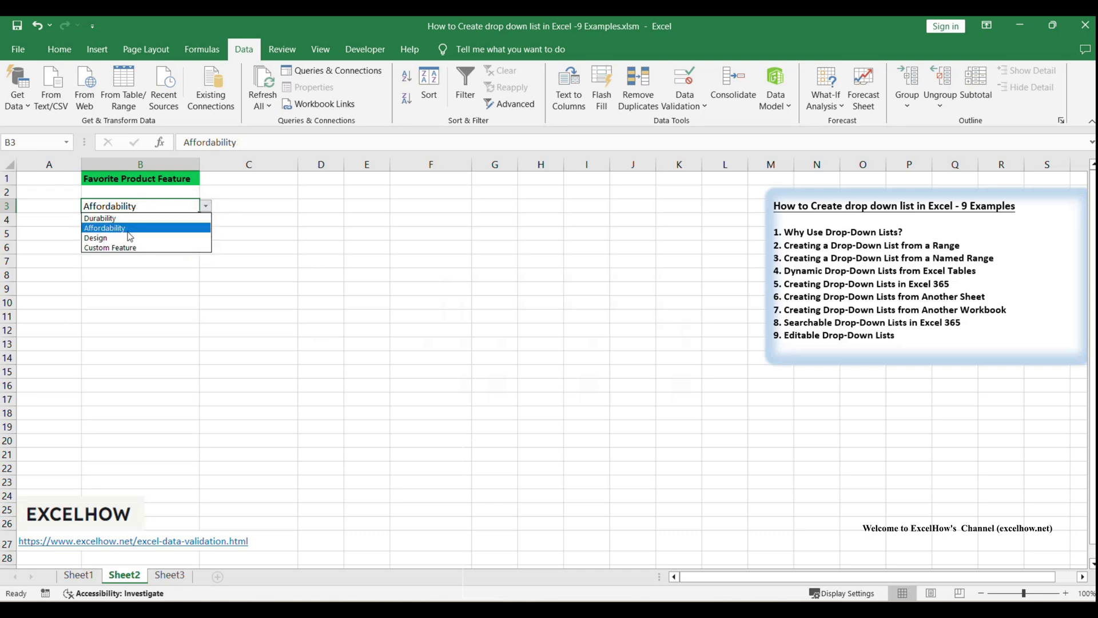
left_click(135, 247)
left_click(282, 286)
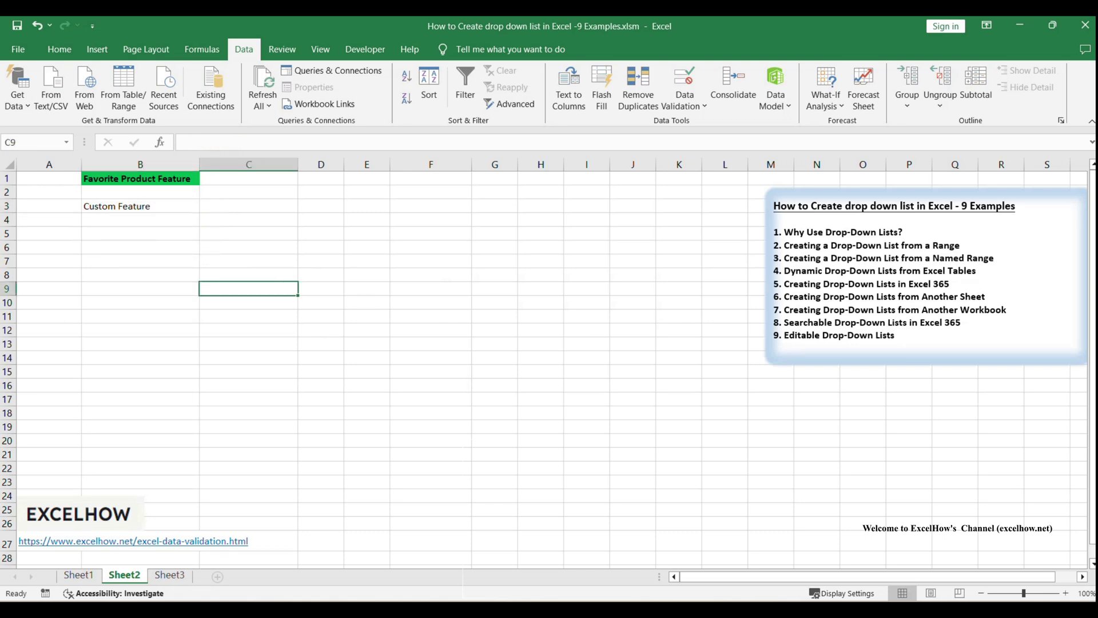